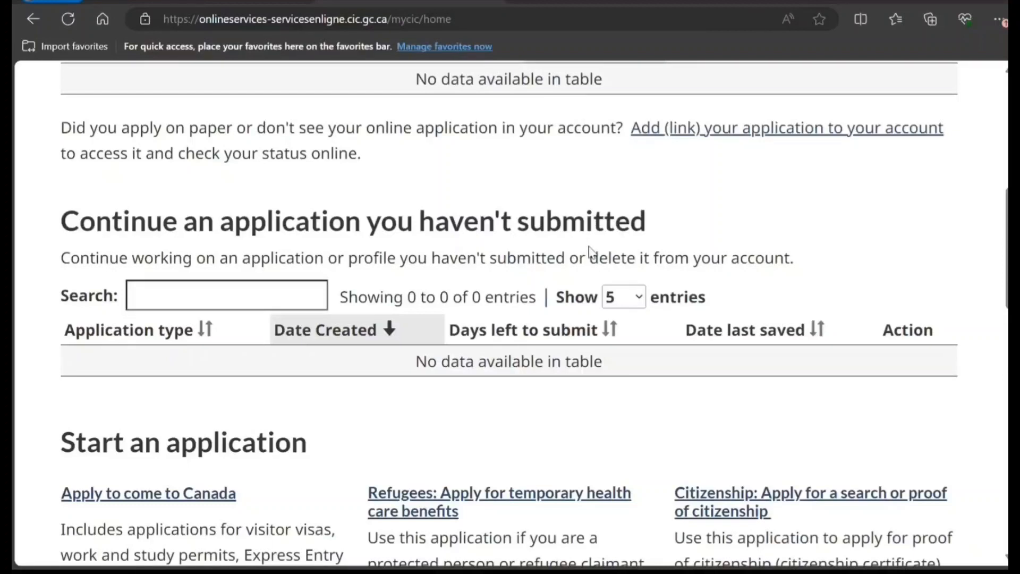
# Go to 'Apply to come to Canada' and start the visitor visa, study or work permit questionnaire
pyautogui.scroll(-3, 590, 250)
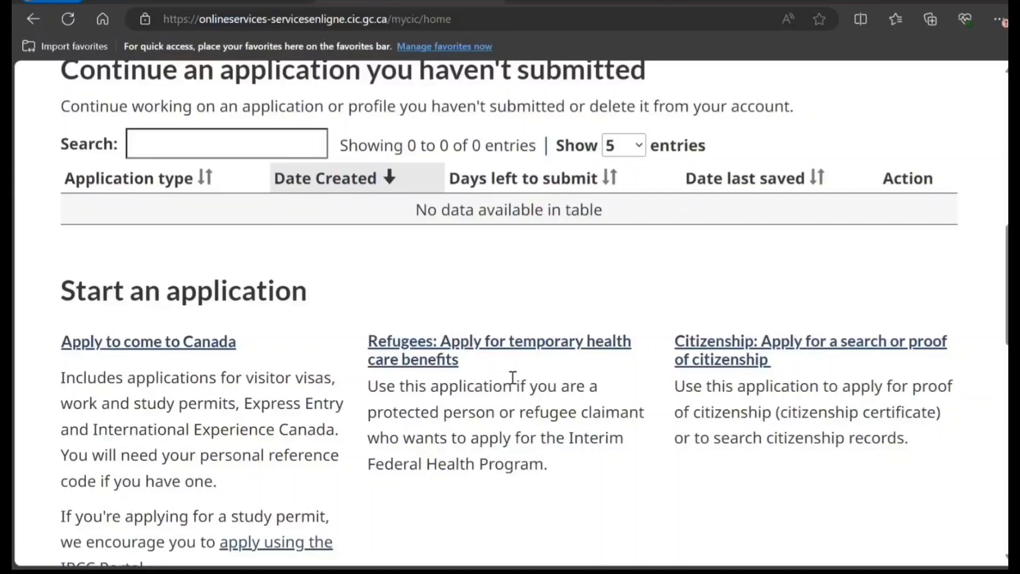
pyautogui.scroll(2, 292, 415)
pyautogui.scroll(-2, 292, 413)
pyautogui.click(171, 343)
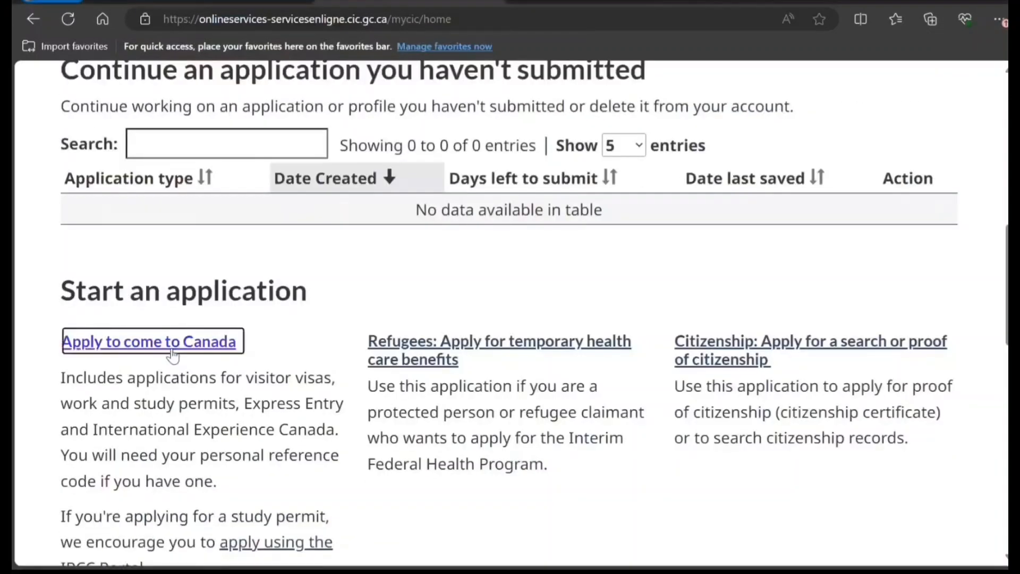
pyautogui.scroll(-4, 174, 355)
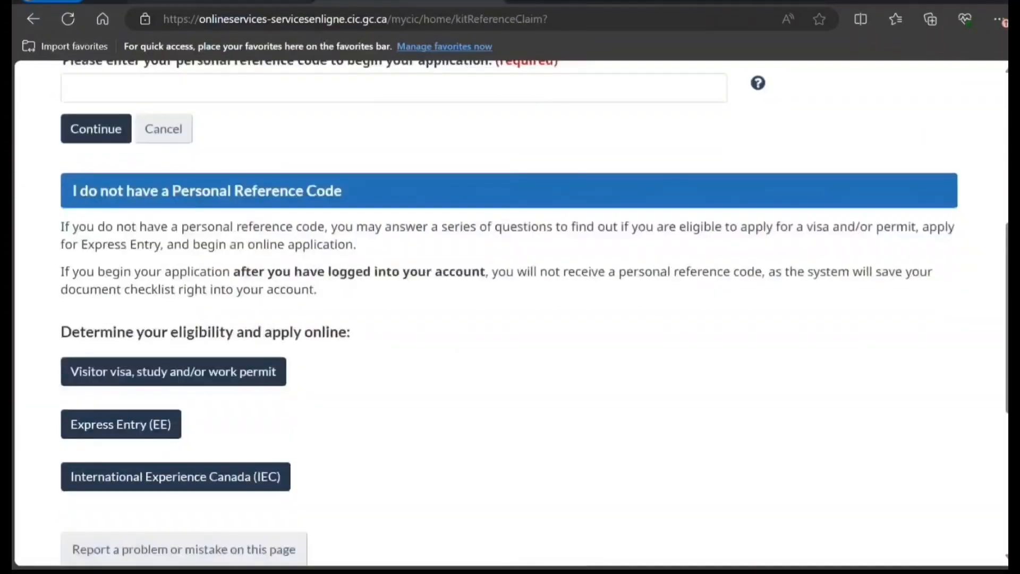
pyautogui.click(195, 377)
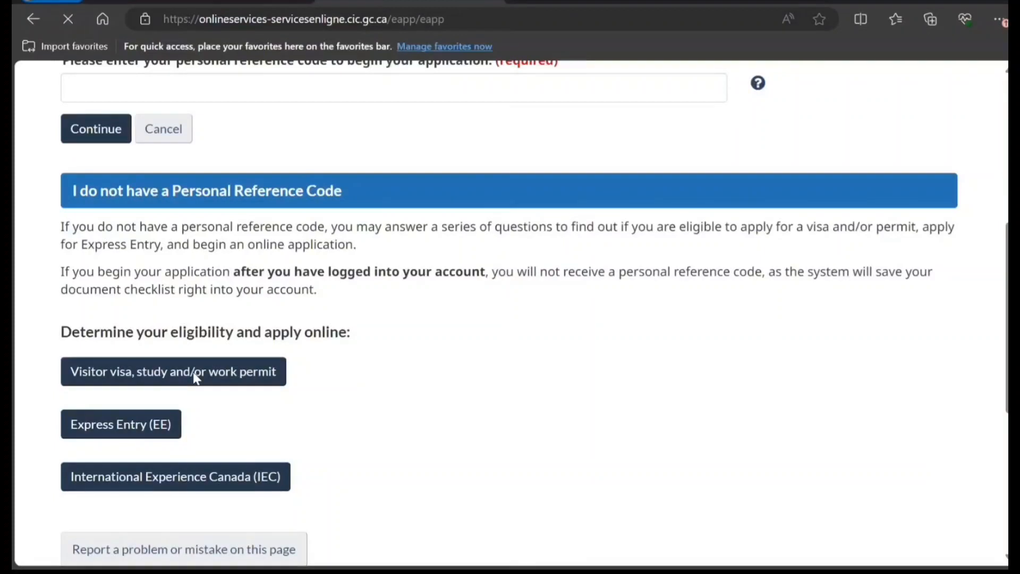
# Answer Visit, a stay under 6 months, IND passport and Canada as country of residence
pyautogui.scroll(-3, 230, 257)
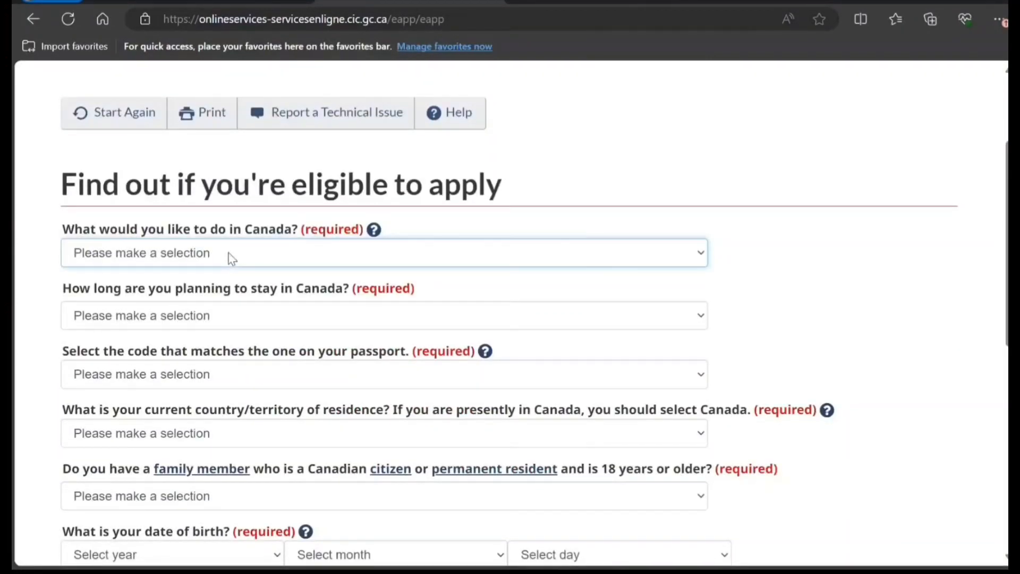
pyautogui.press('Down')
pyautogui.press('Tab')
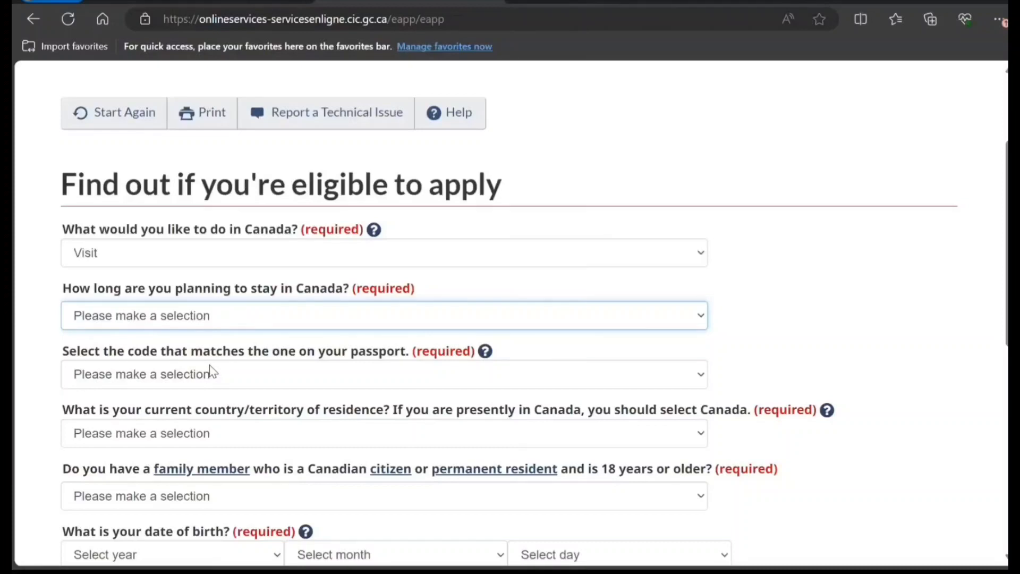
pyautogui.press('Down')
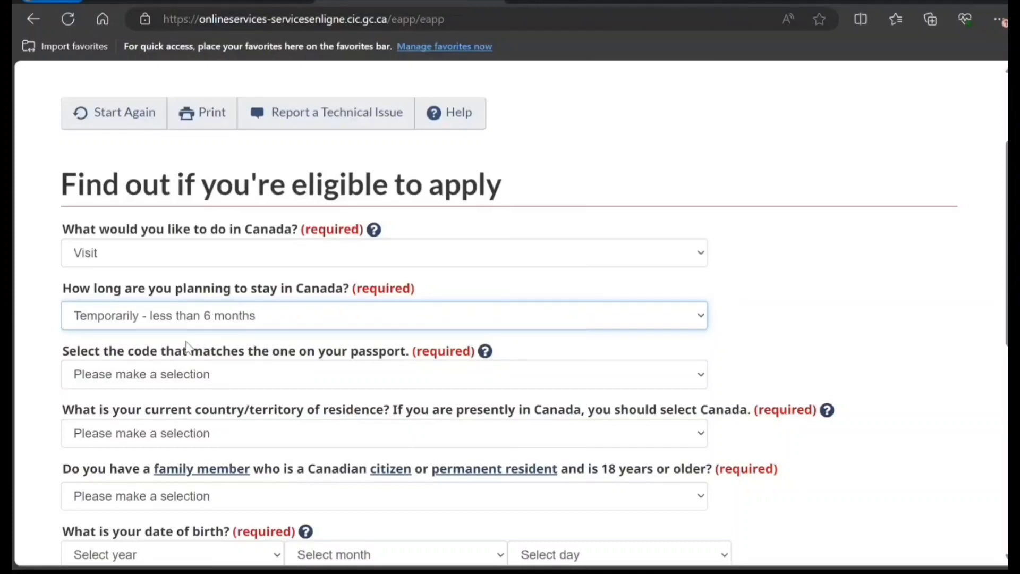
pyautogui.click(259, 381)
pyautogui.write('ind')
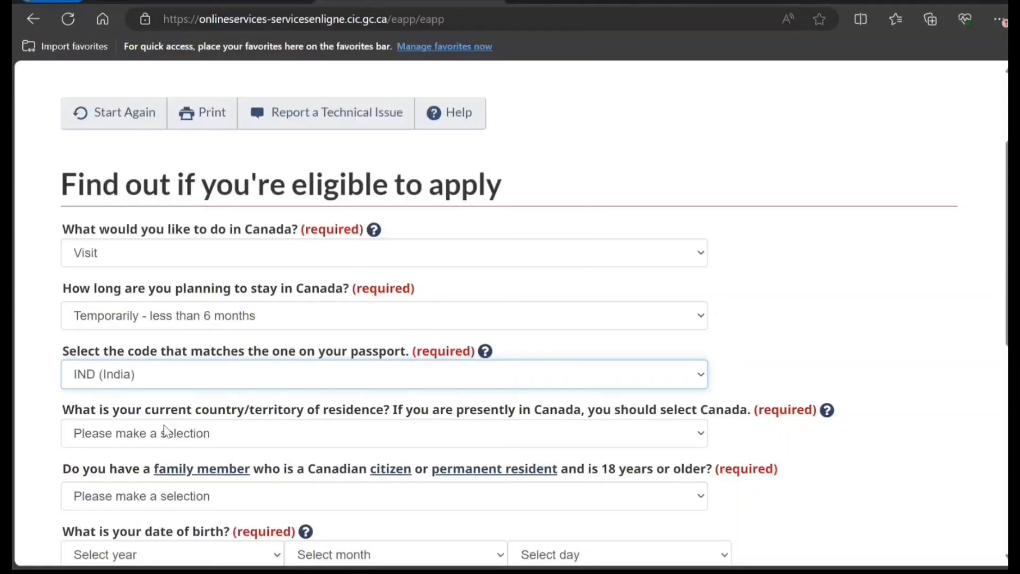
pyautogui.scroll(-1, 166, 434)
pyautogui.scroll(-1, 166, 434)
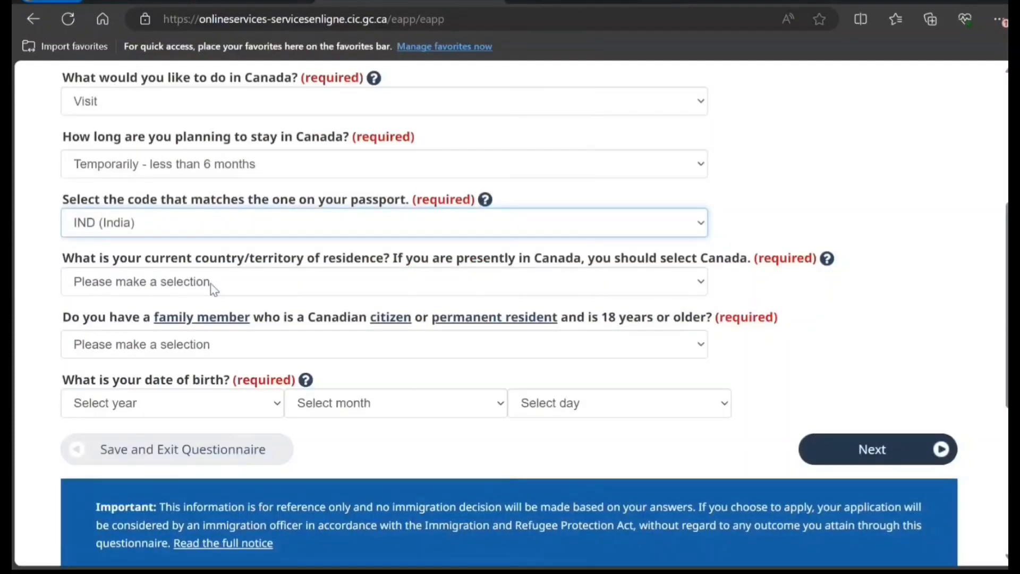
pyautogui.click(201, 290)
pyautogui.press('c')
pyautogui.press('c')
pyautogui.press('c')
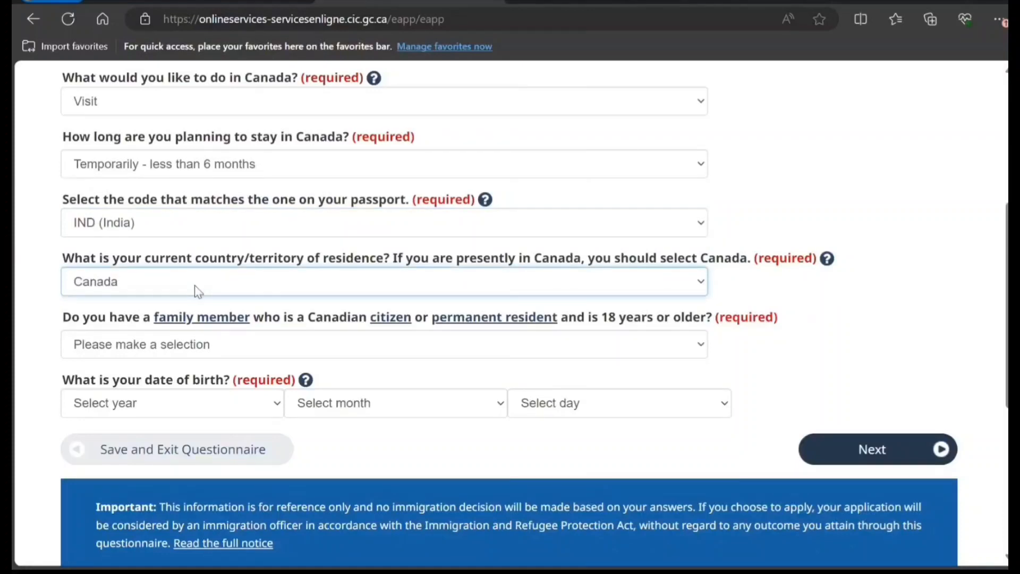
pyautogui.click(56, 342)
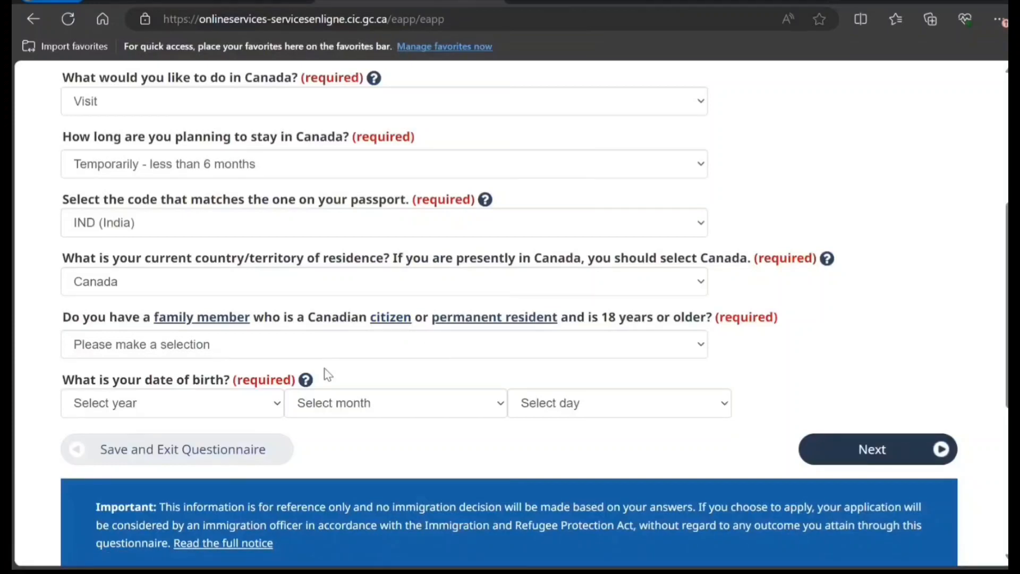
pyautogui.click(340, 348)
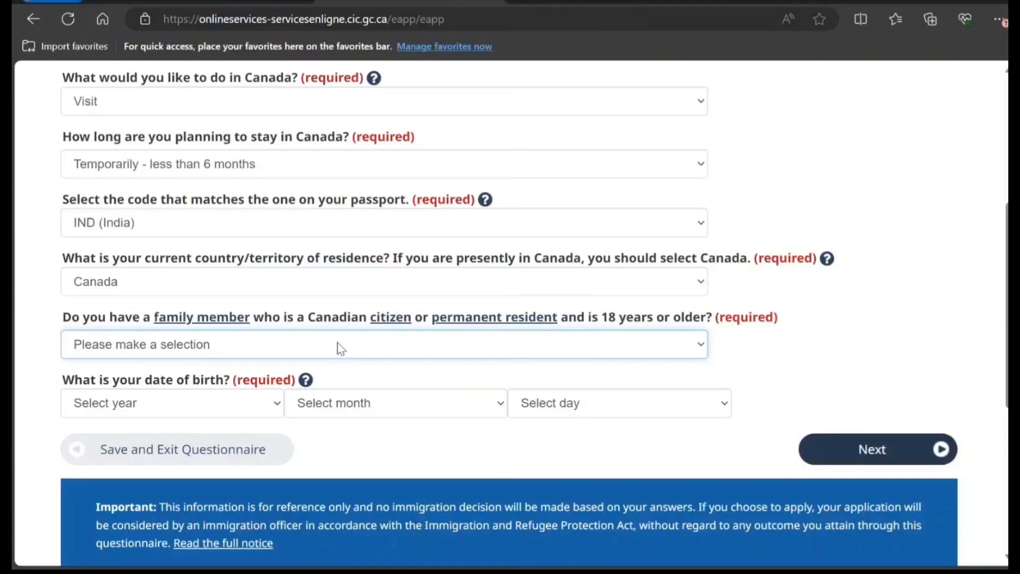
pyautogui.click(273, 388)
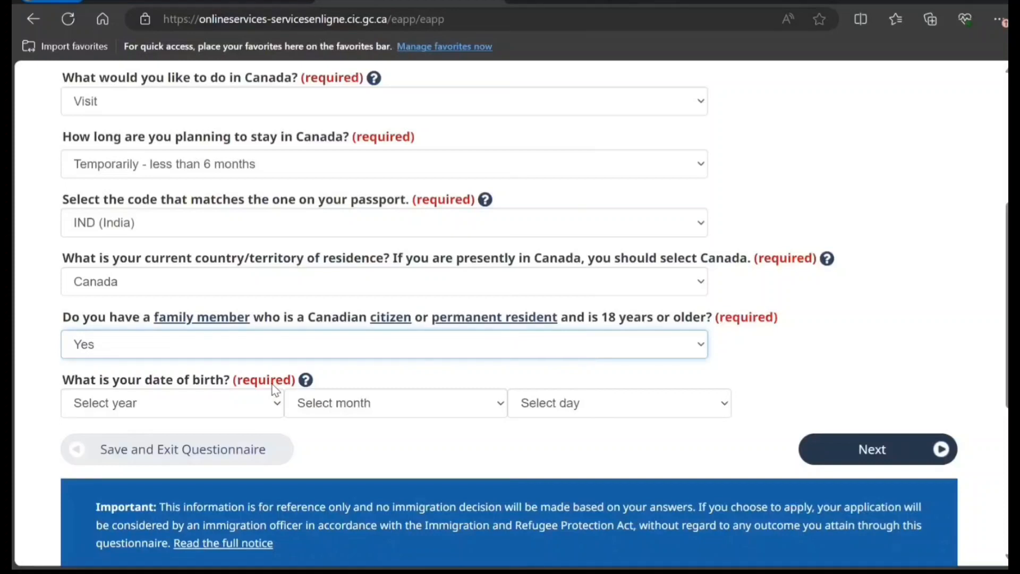
pyautogui.click(242, 414)
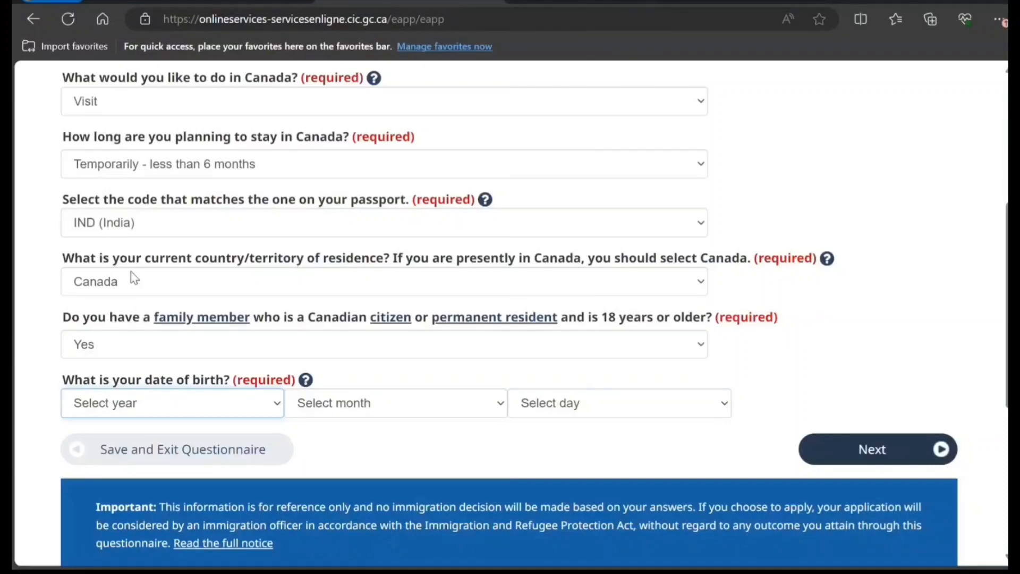
pyautogui.write('1995')
pyautogui.click(319, 404)
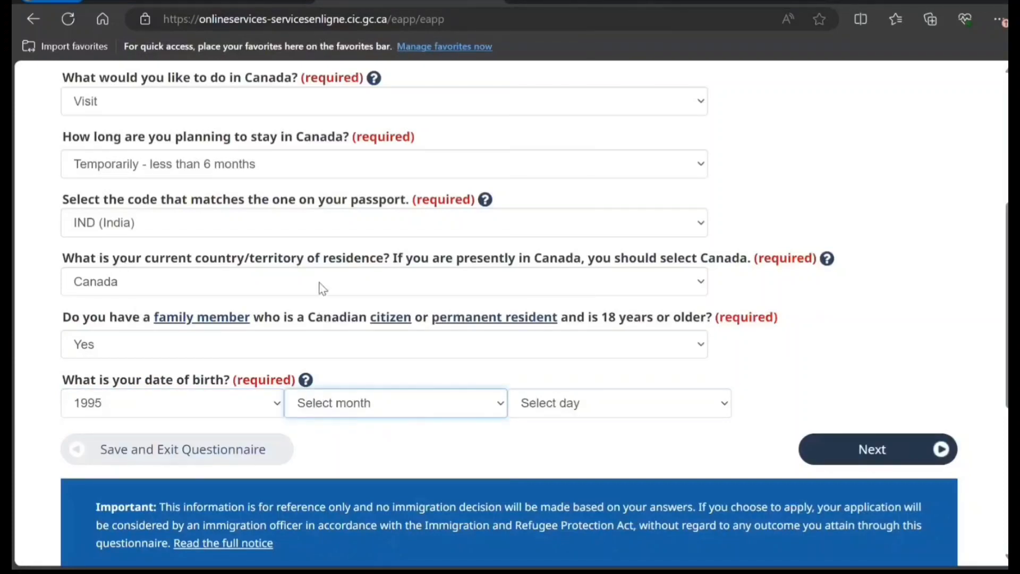
pyautogui.write('may')
pyautogui.press('Tab')
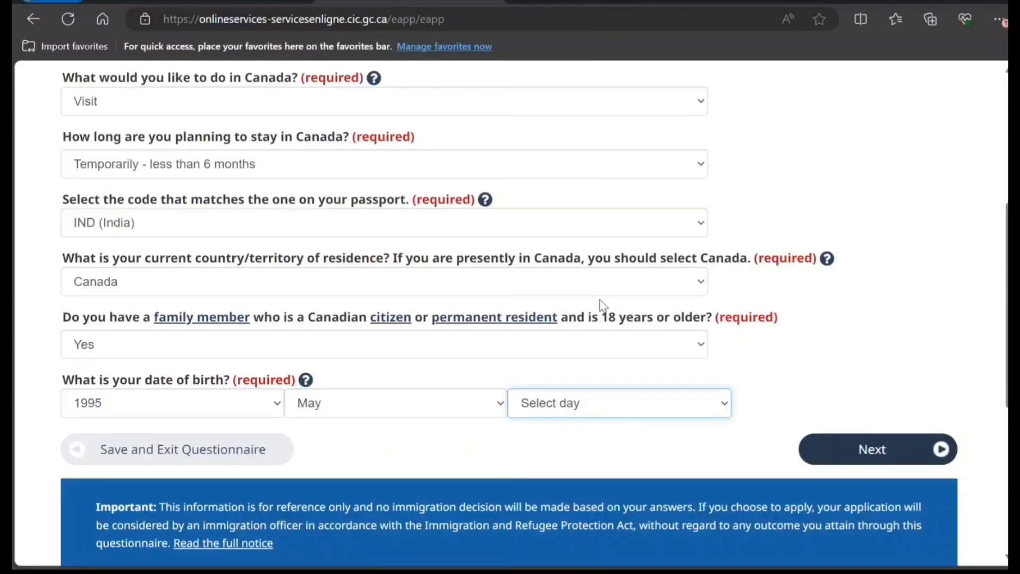
pyautogui.write('11')
pyautogui.click(805, 451)
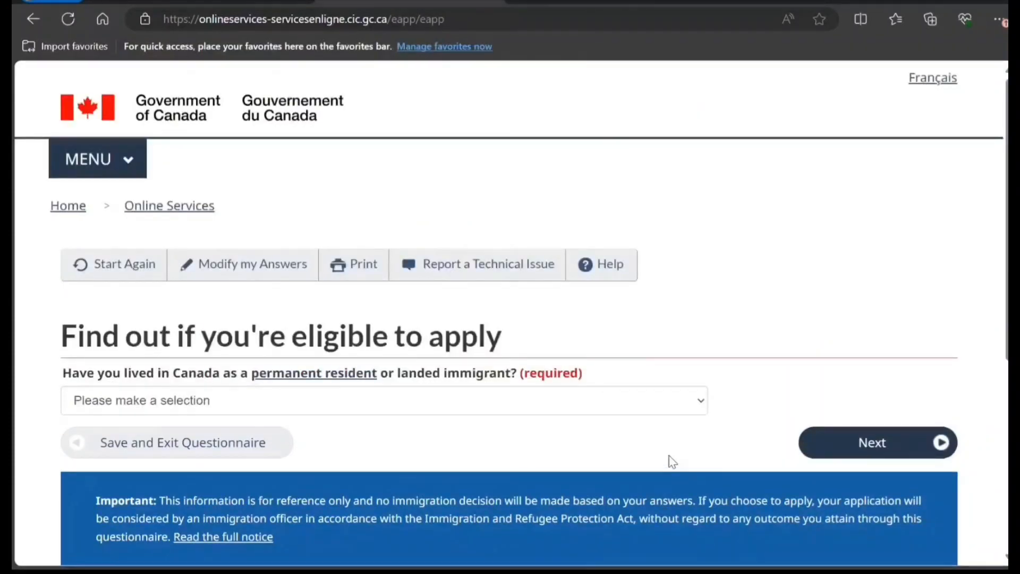
# Answer No to past Canadian permanent residence and No to US permanent residency
pyautogui.click(427, 415)
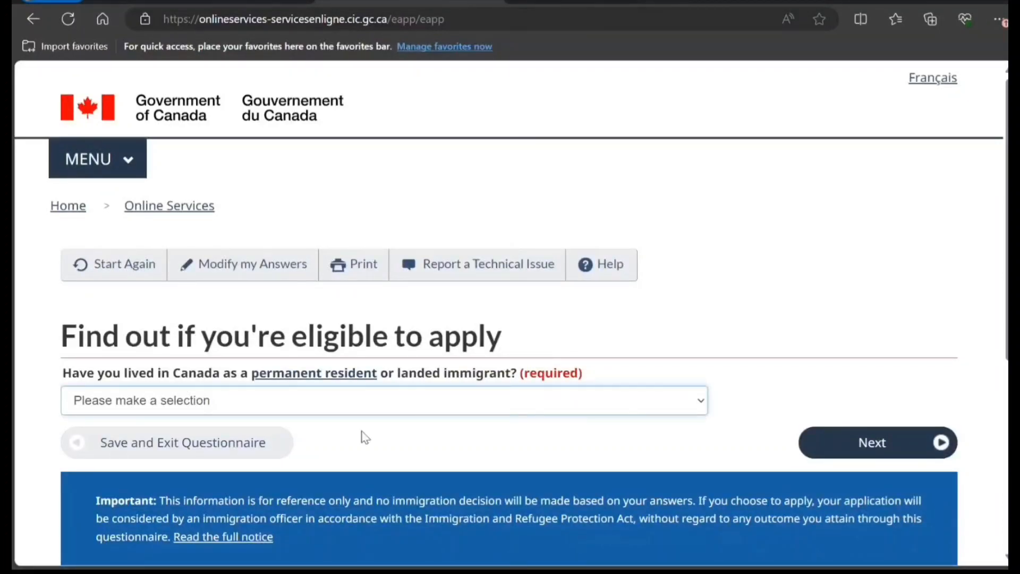
pyautogui.click(339, 458)
pyautogui.click(808, 446)
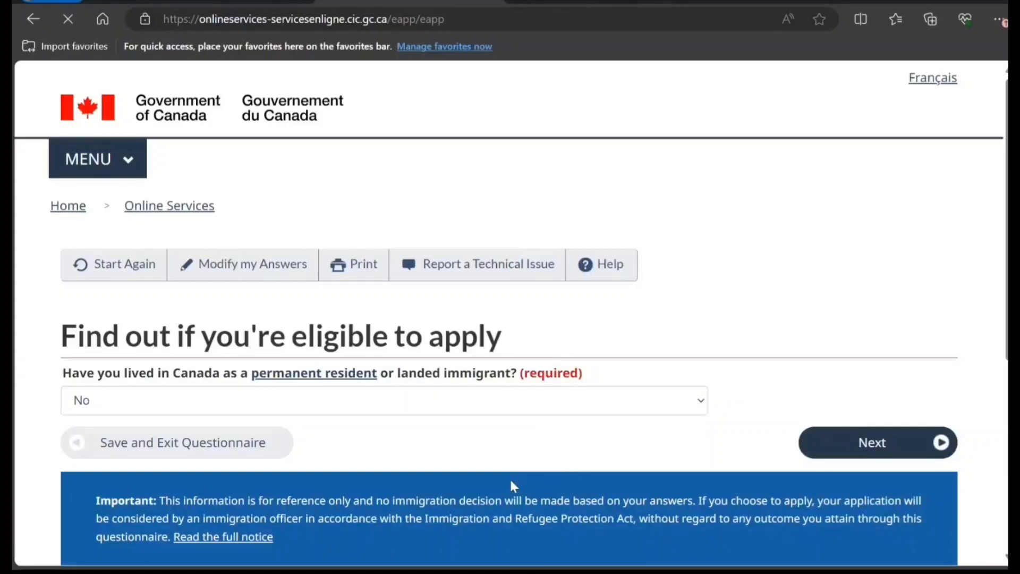
pyautogui.click(443, 406)
pyautogui.click(325, 464)
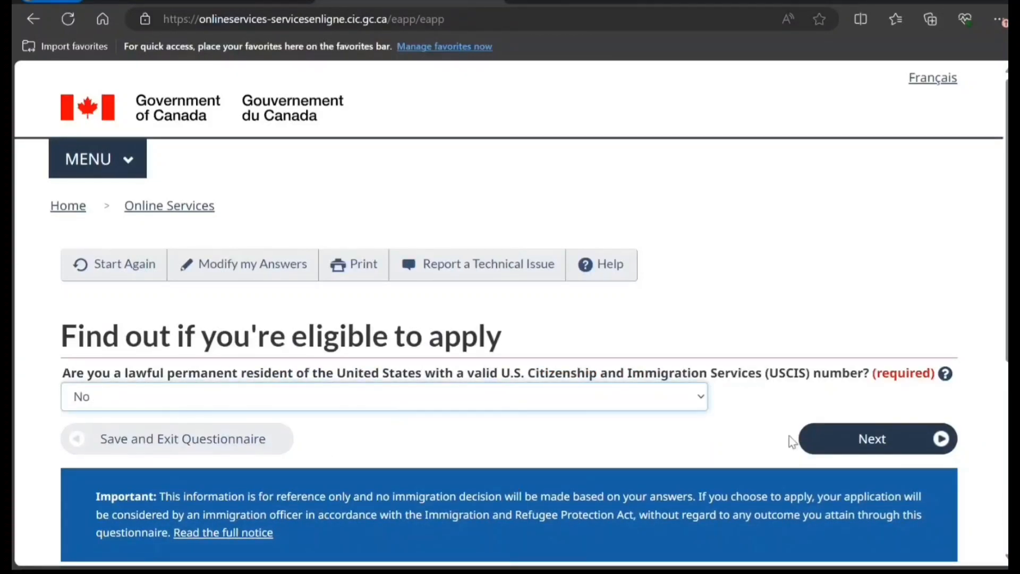
pyautogui.click(832, 446)
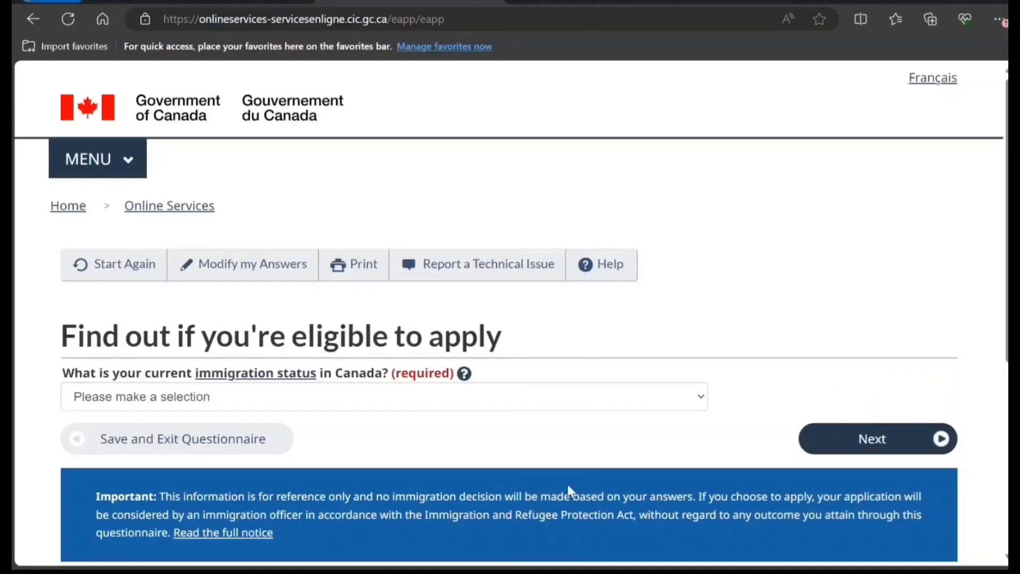
# Set current immigration status to Visitor and family relationship to brother, sister, aunt, uncle
pyautogui.click(393, 406)
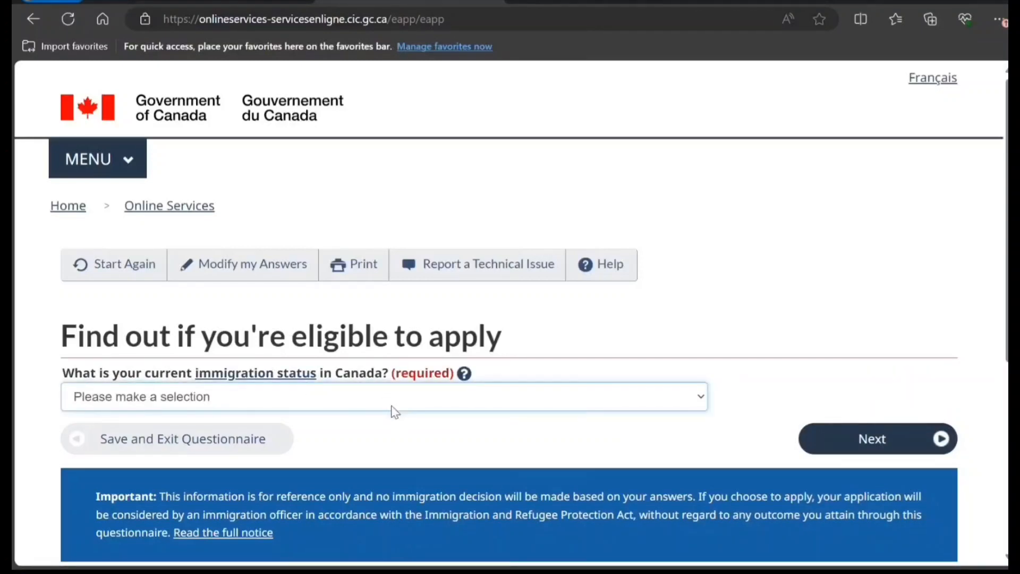
pyautogui.click(344, 463)
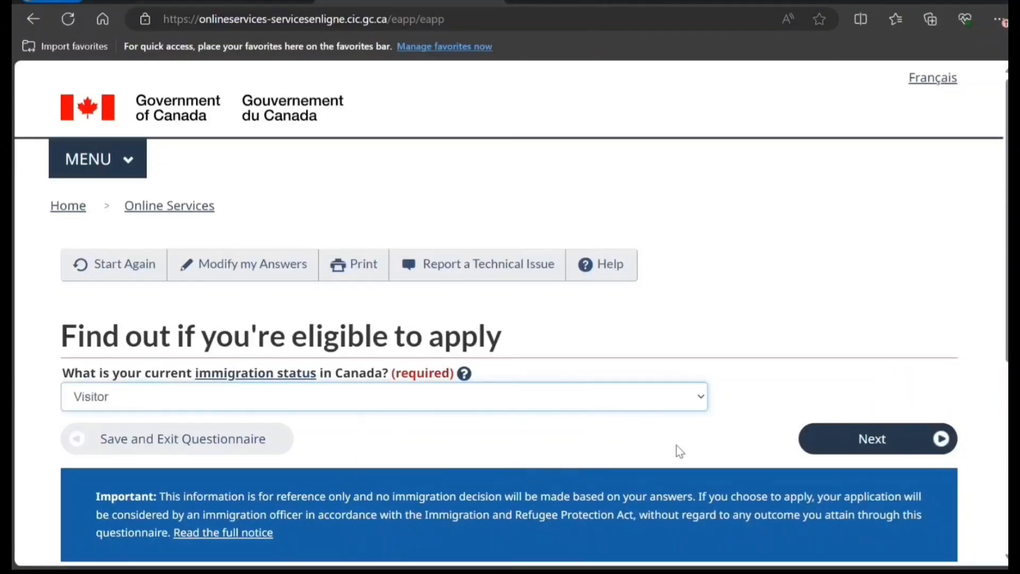
pyautogui.click(827, 450)
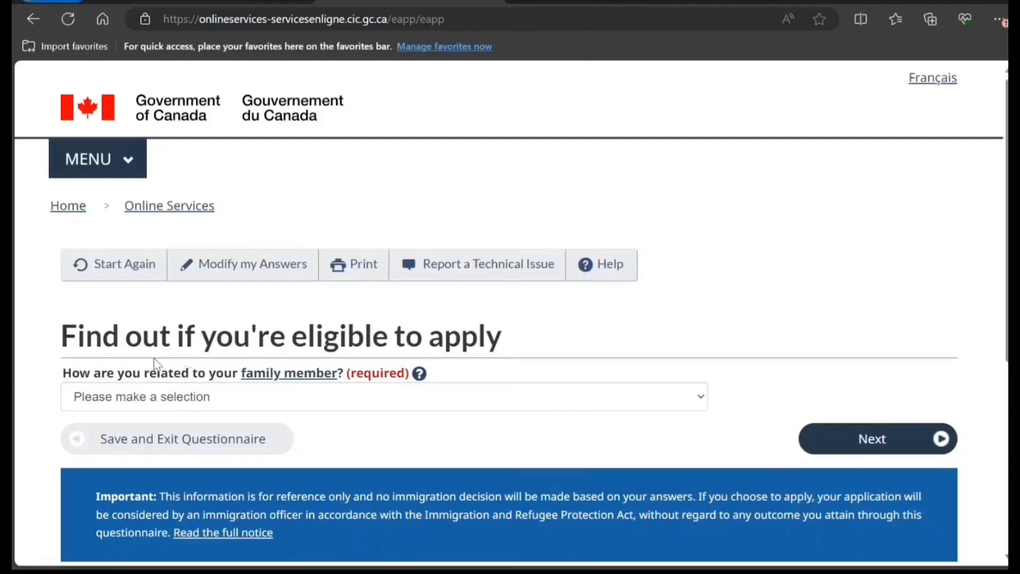
pyautogui.click(321, 399)
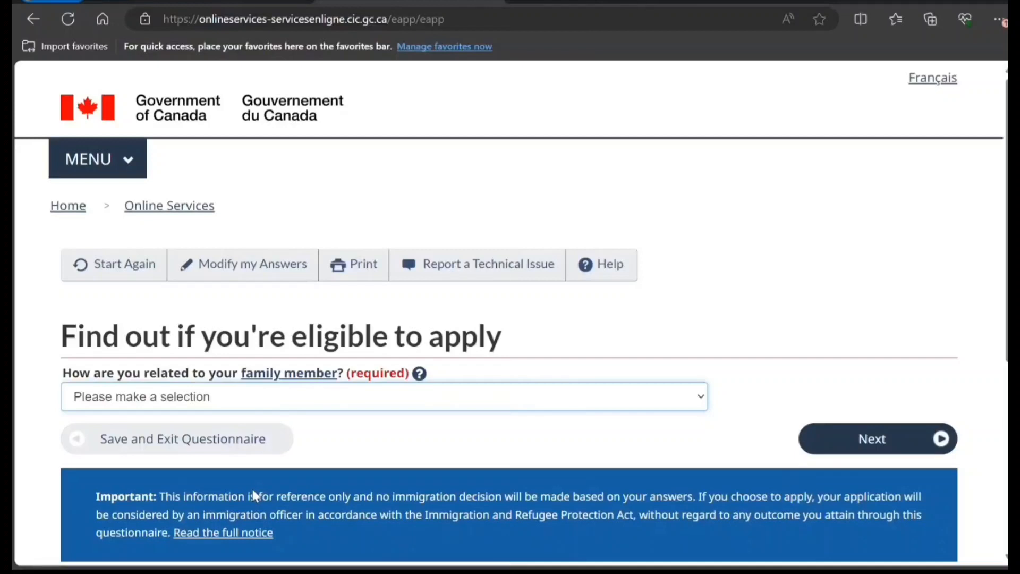
pyautogui.press('Down')
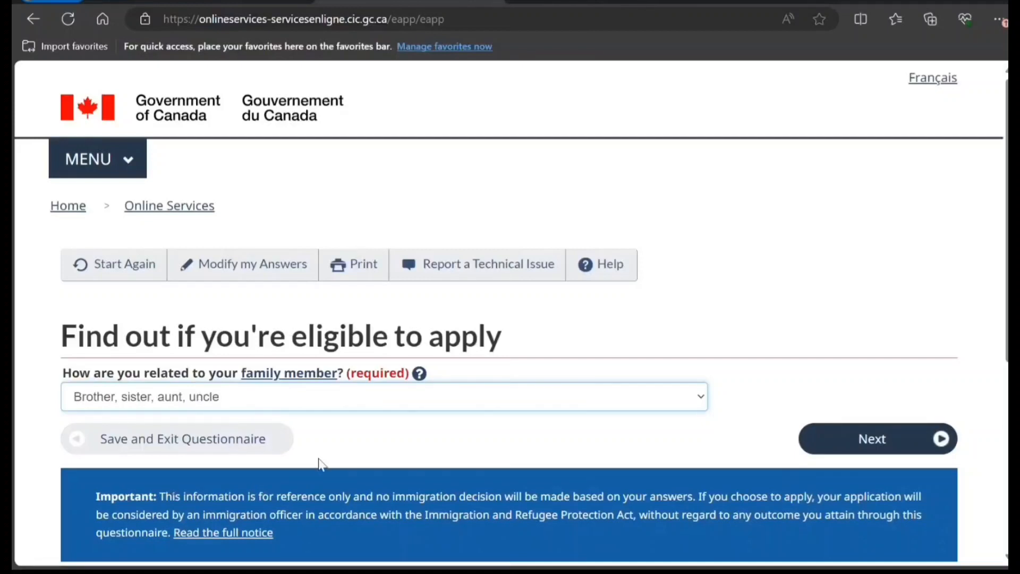
pyautogui.click(933, 446)
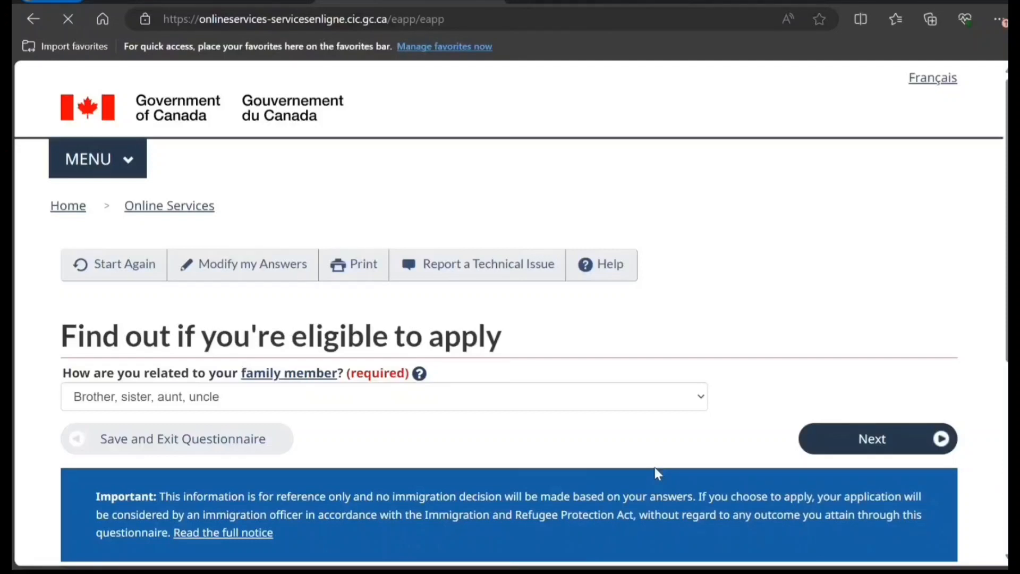
# Choose Never Married/Single and Ontario as destination province, then submit for results
pyautogui.click(317, 405)
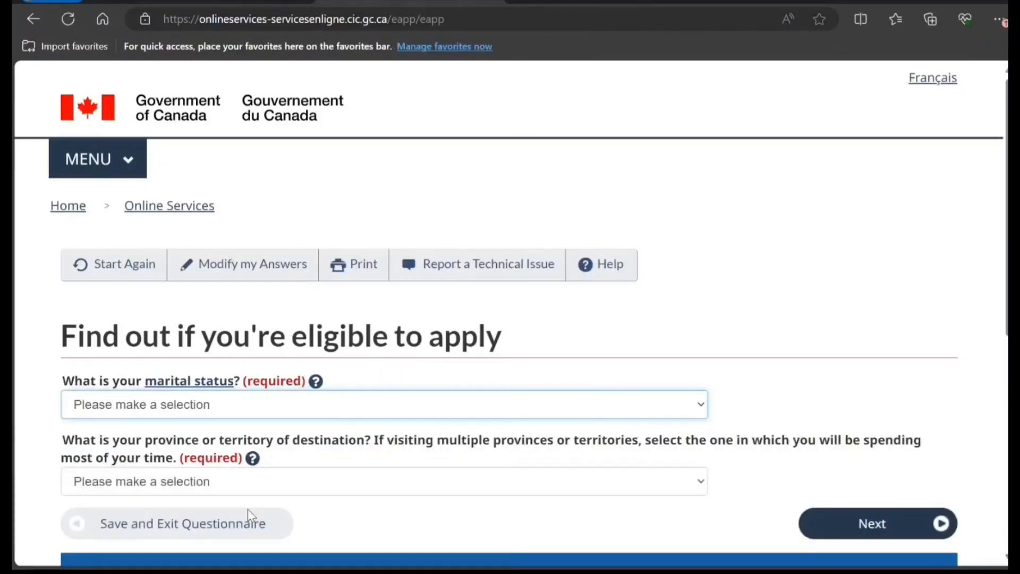
pyautogui.press('Down')
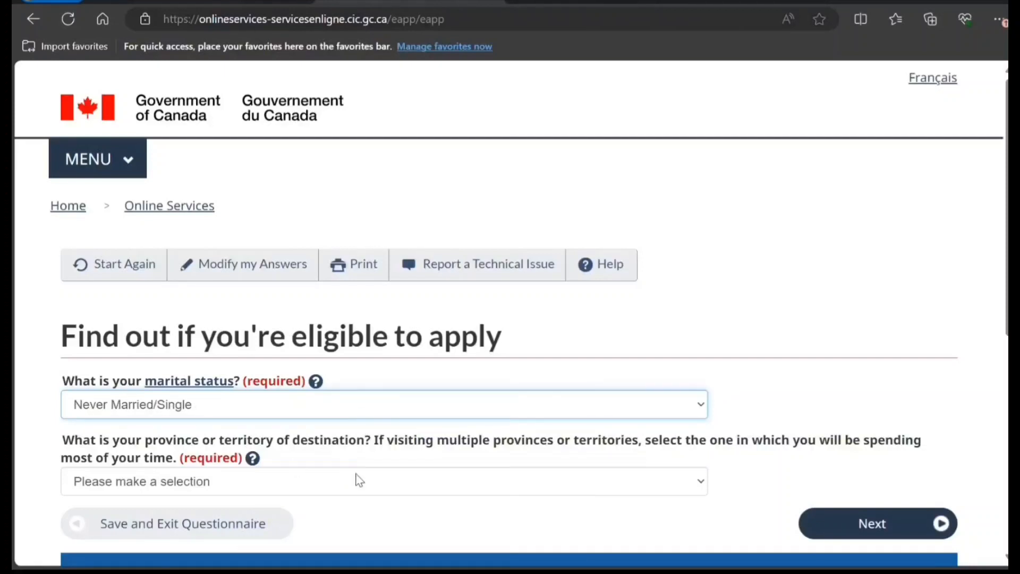
pyautogui.press('Tab')
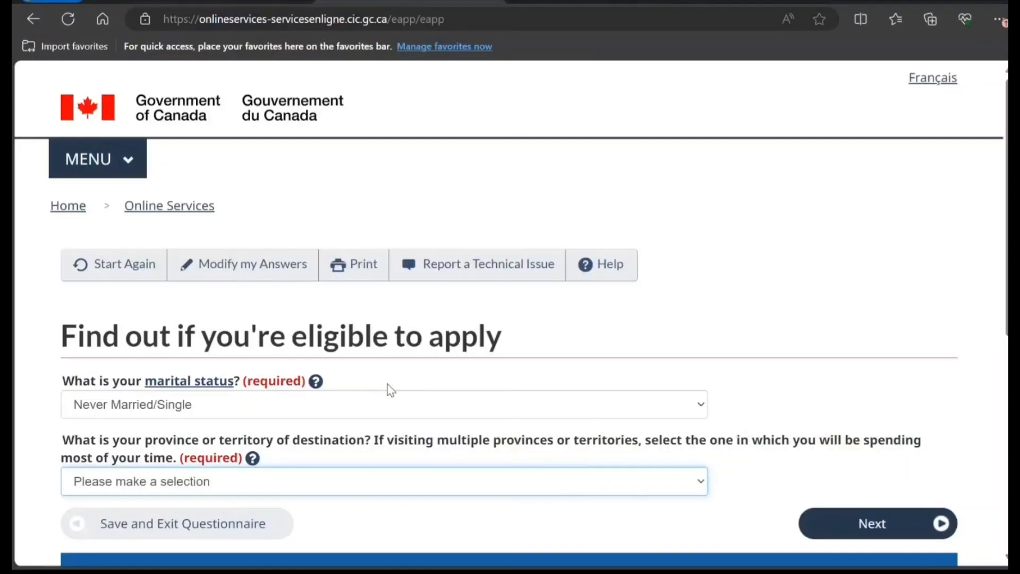
pyautogui.press('o')
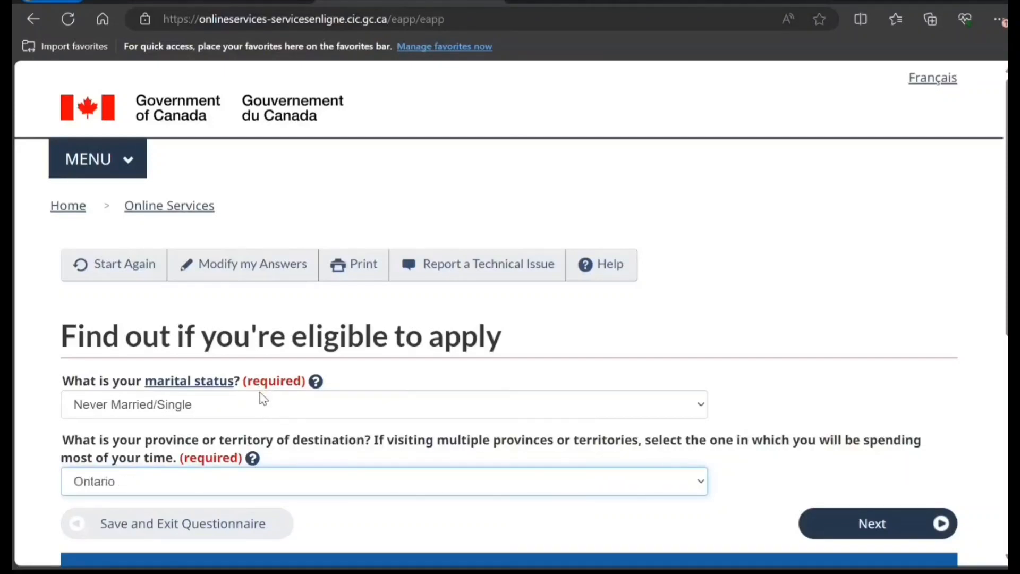
pyautogui.click(849, 535)
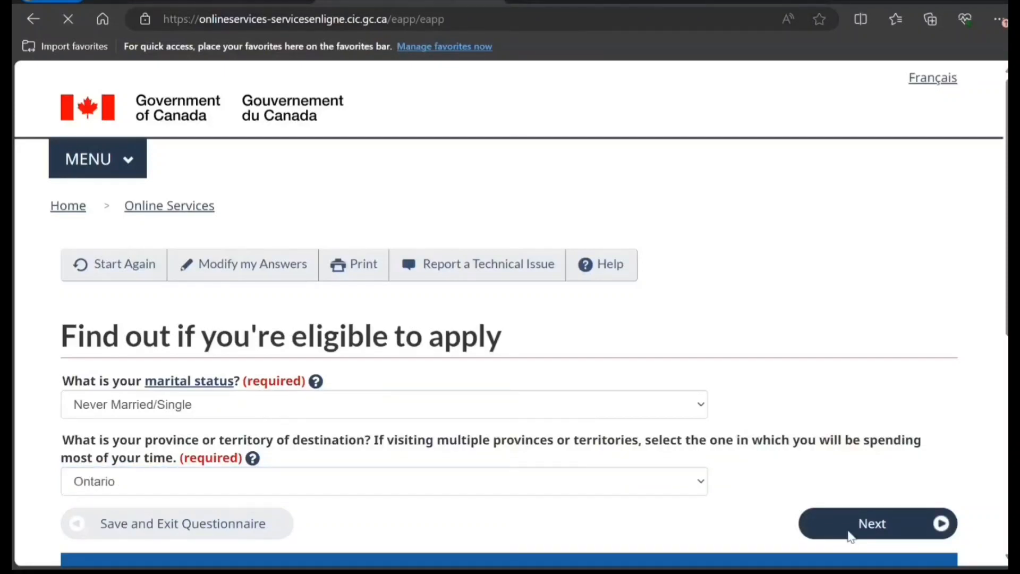
pyautogui.scroll(-1, 658, 528)
# Continue with the Visitors (in Canada) extension result past the checklist introduction
pyautogui.scroll(-3, 254, 274)
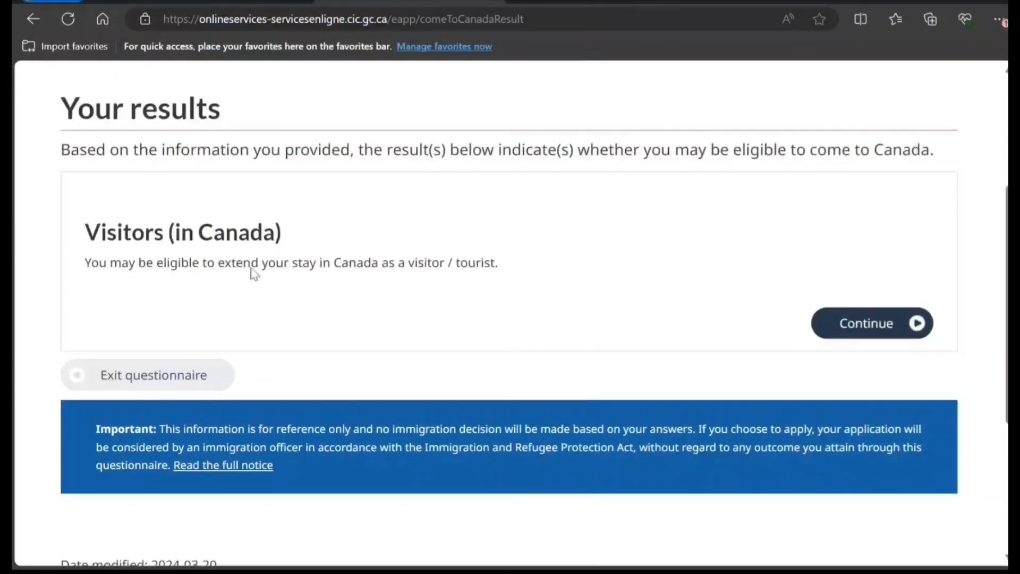
pyautogui.moveTo(119, 265); pyautogui.dragTo(412, 280)
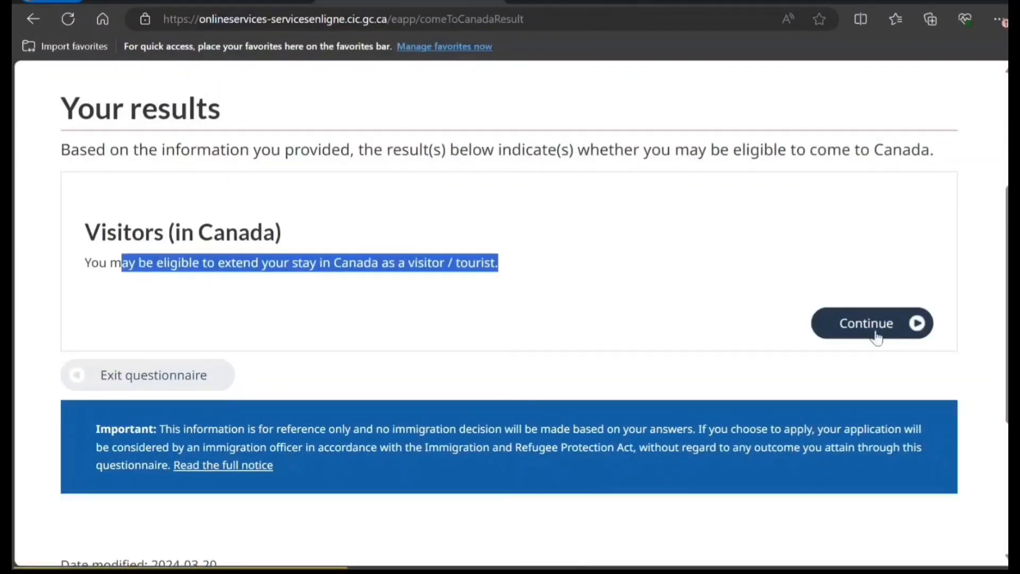
pyautogui.click(832, 324)
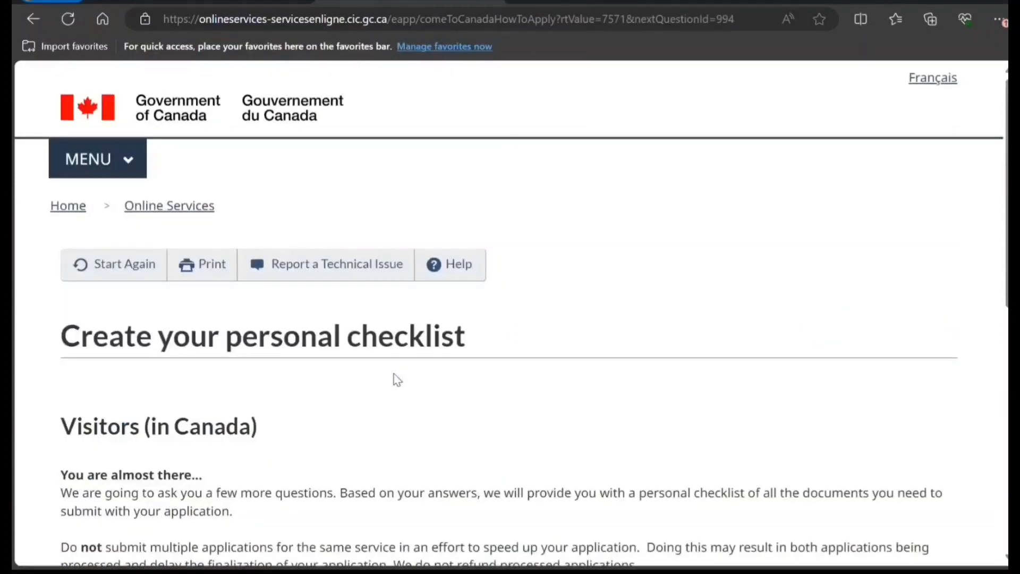
pyautogui.scroll(-6, 414, 367)
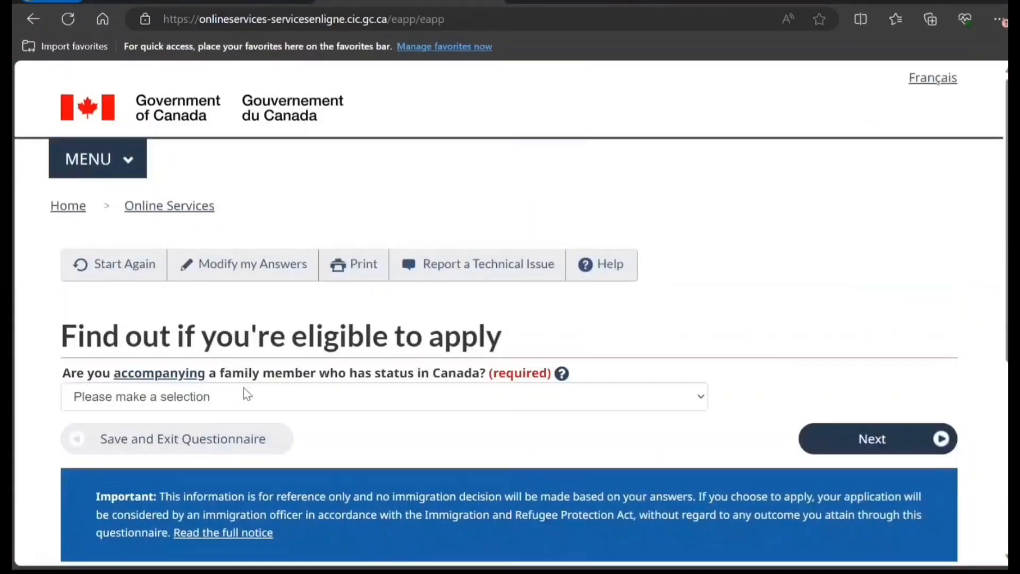
# Answer Yes to accompanying a family member and read the help explanation of accompanying
pyautogui.click(299, 401)
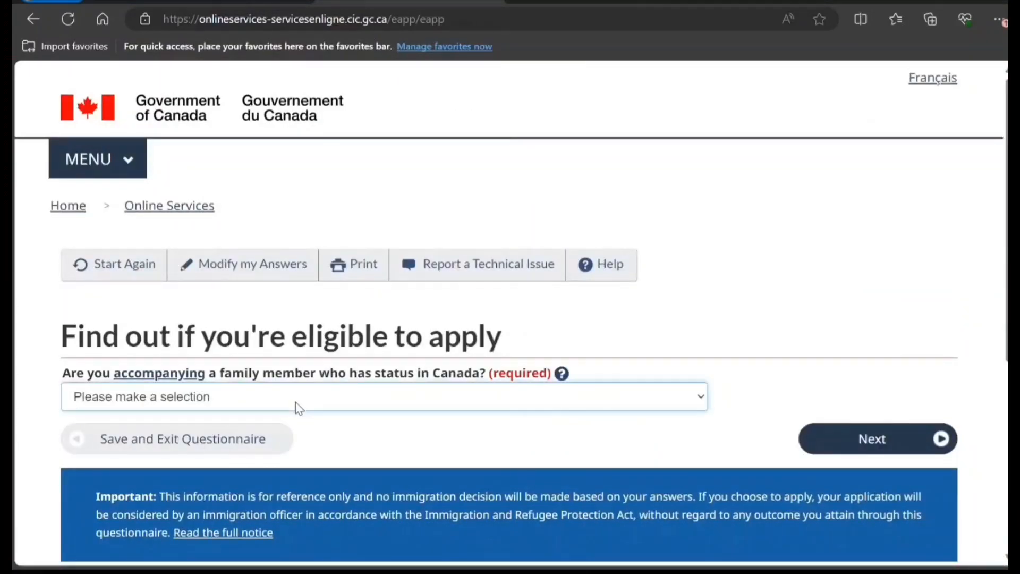
pyautogui.click(273, 432)
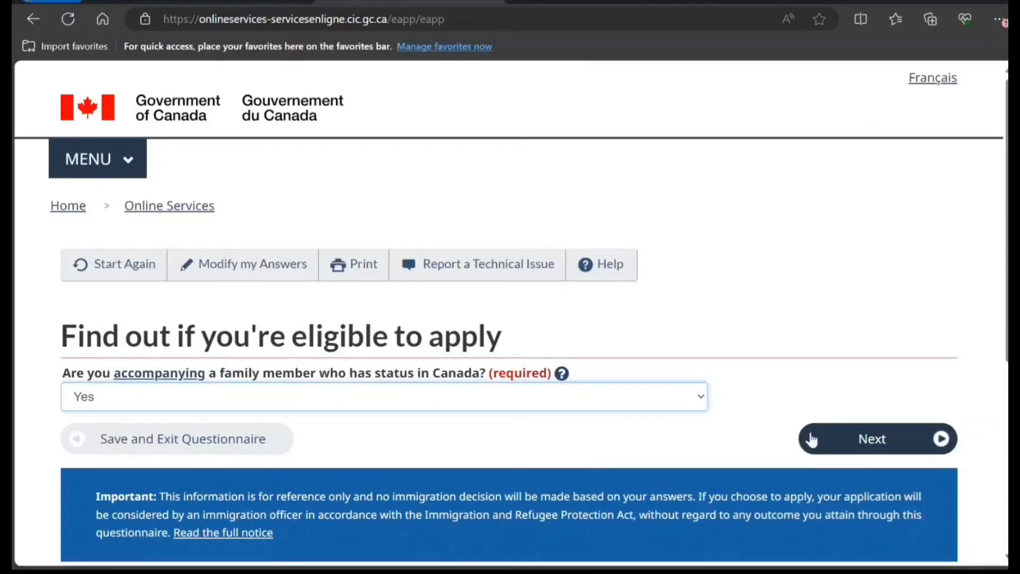
pyautogui.click(562, 375)
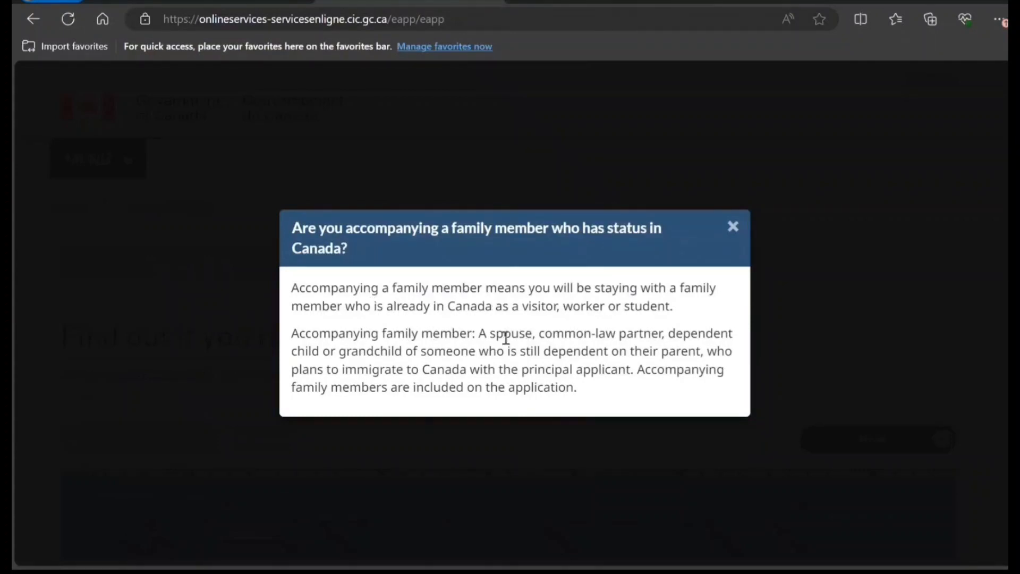
pyautogui.moveTo(490, 333); pyautogui.dragTo(619, 334)
pyautogui.press('Escape')
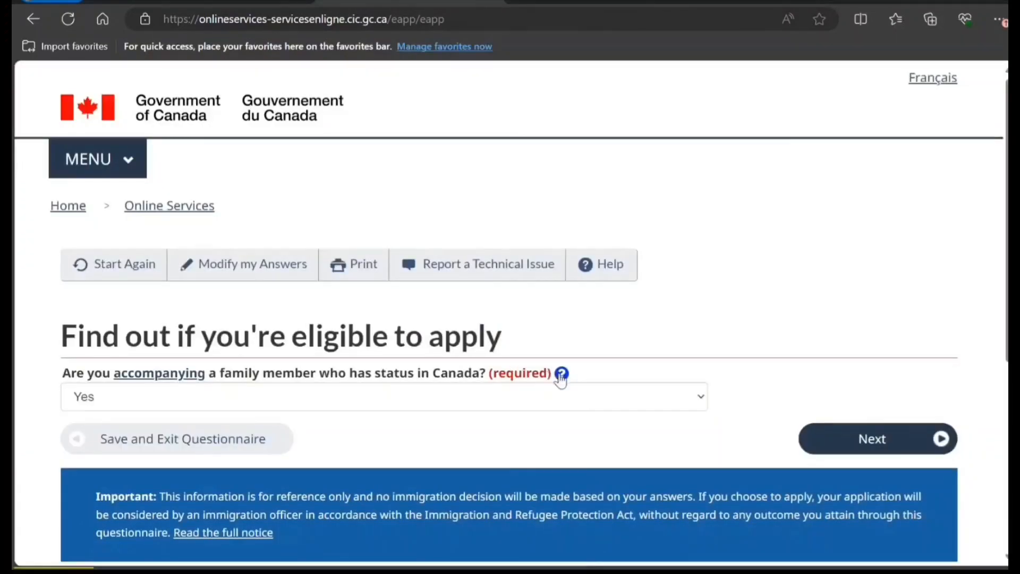
pyautogui.click(563, 373)
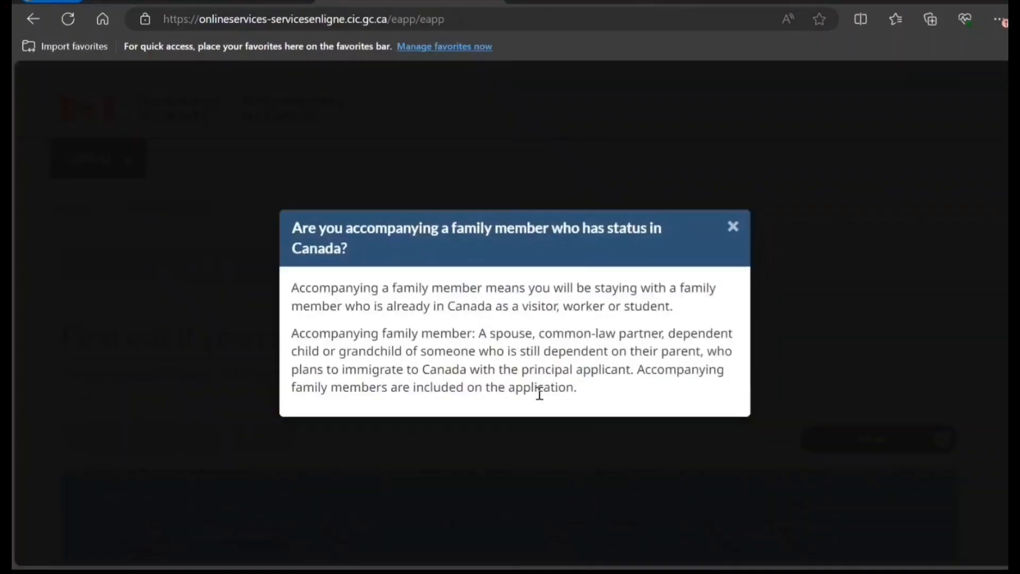
pyautogui.moveTo(608, 397); pyautogui.dragTo(575, 391)
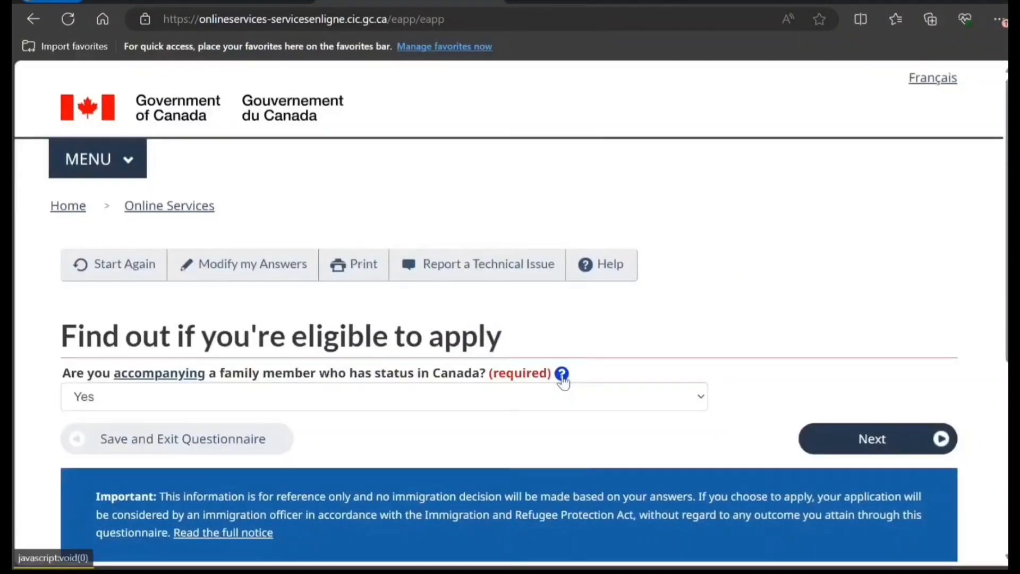
pyautogui.click(561, 374)
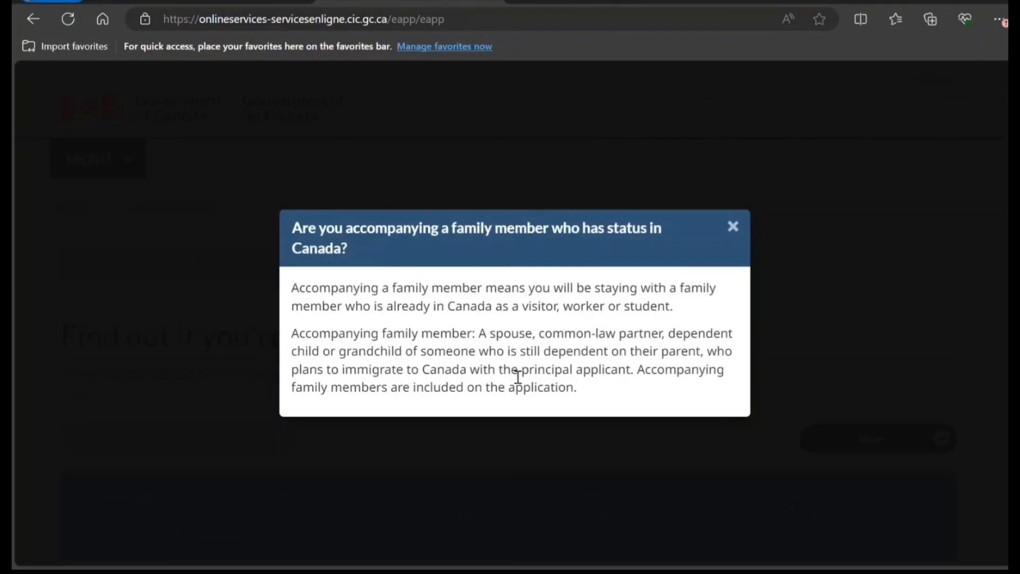
# Close the help and enter 2024 June 10 as the status expiry date, then continue
pyautogui.click(504, 482)
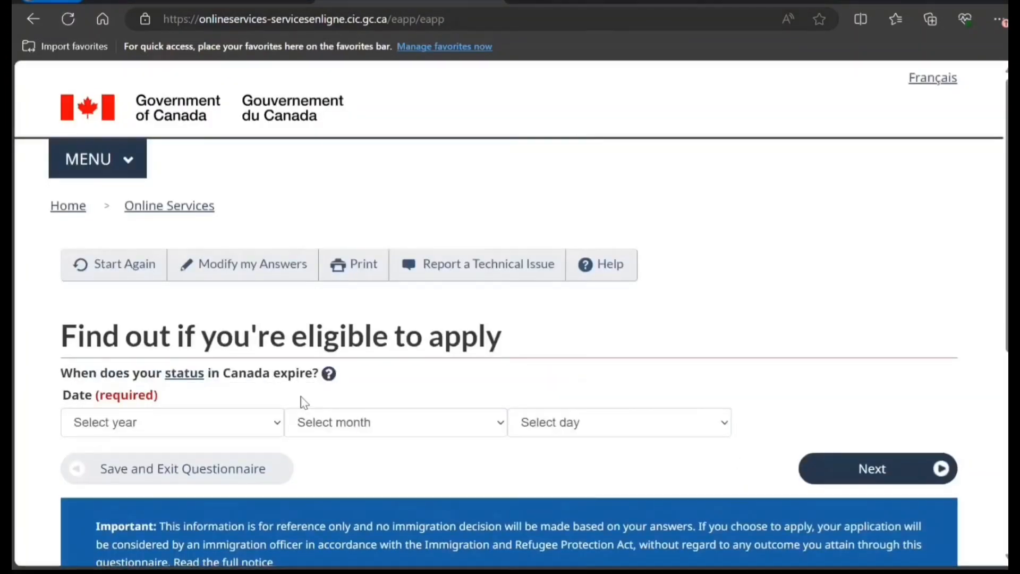
pyautogui.click(273, 432)
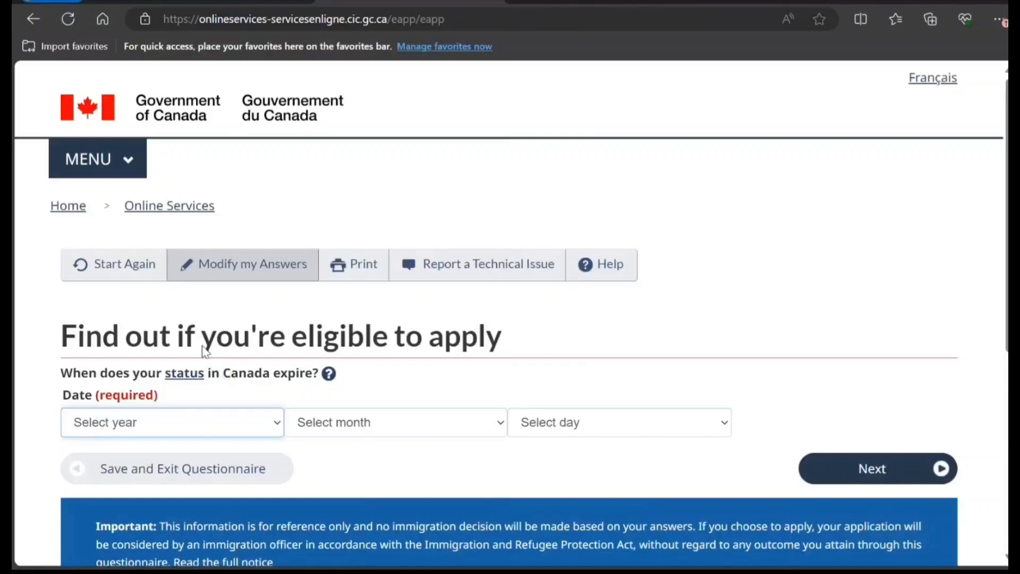
pyautogui.press('Down')
pyautogui.press('Tab')
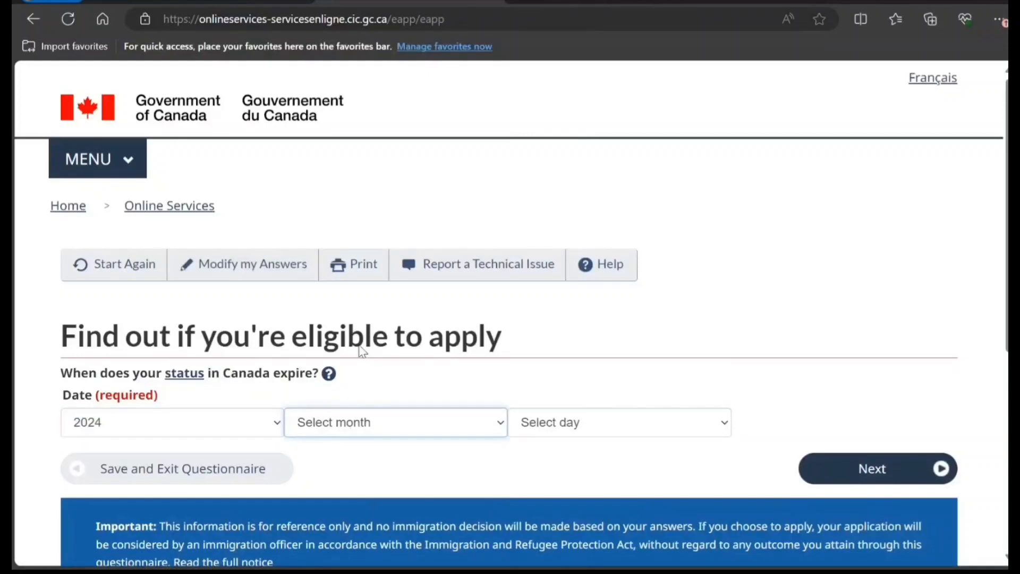
pyautogui.press('Down')
pyautogui.press('Down')
pyautogui.press('Down')
pyautogui.press('Down')
pyautogui.press('Down')
pyautogui.press('Down')
pyautogui.press('Tab')
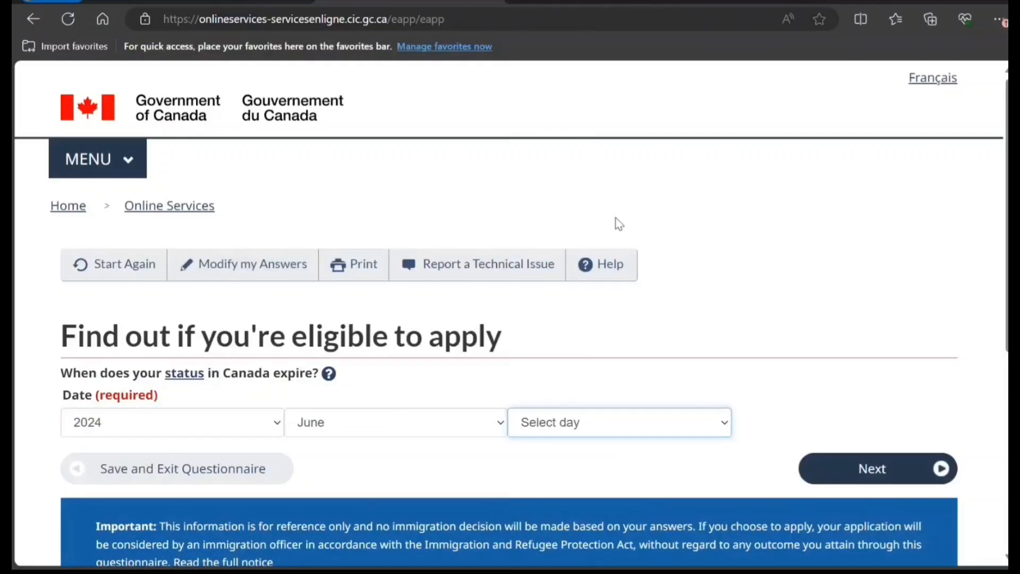
pyautogui.write('10')
pyautogui.click(823, 469)
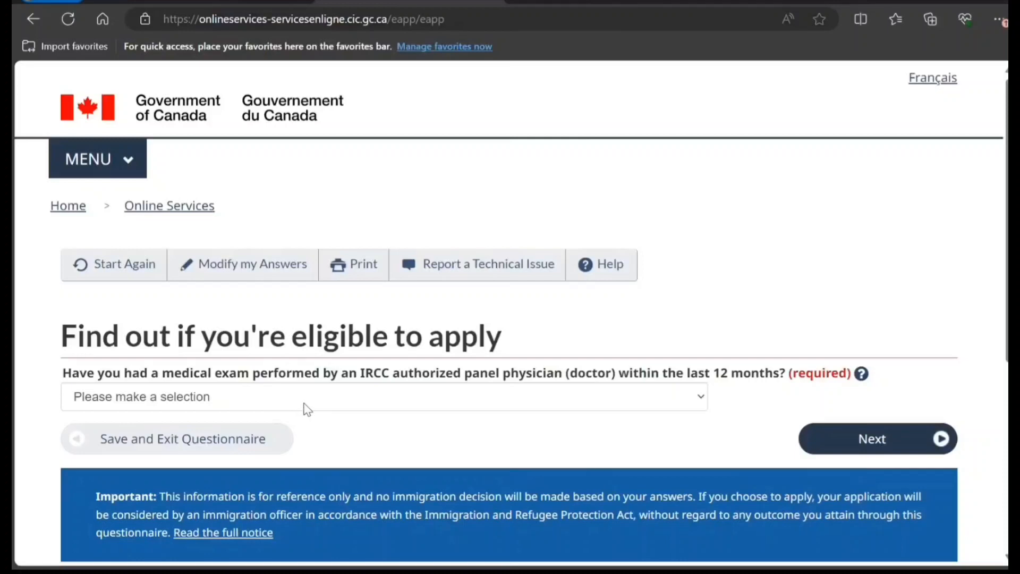
# Answer Yes to a recent medical exam, No to applying for family, No to giving access
pyautogui.click(374, 395)
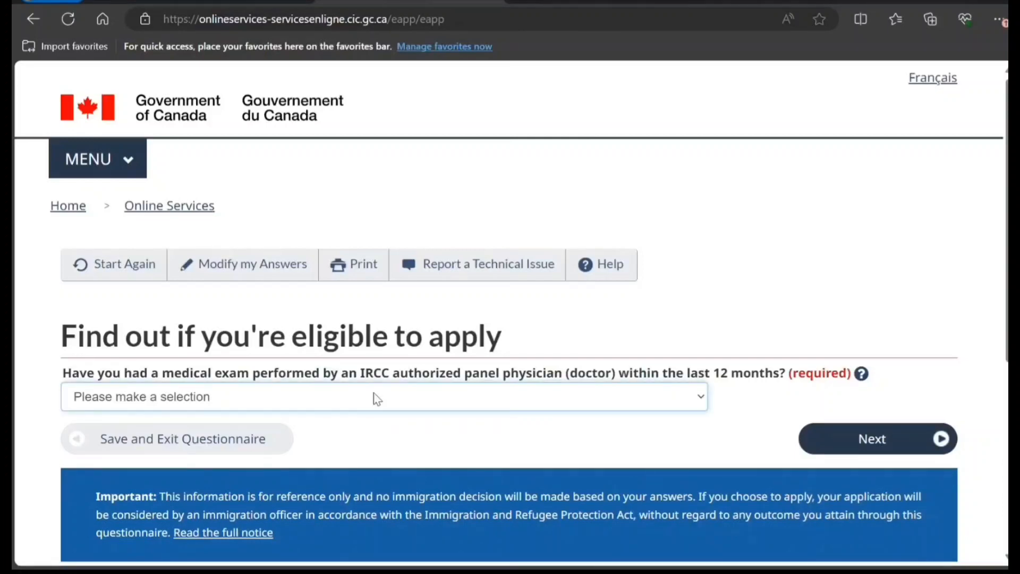
pyautogui.press('Down')
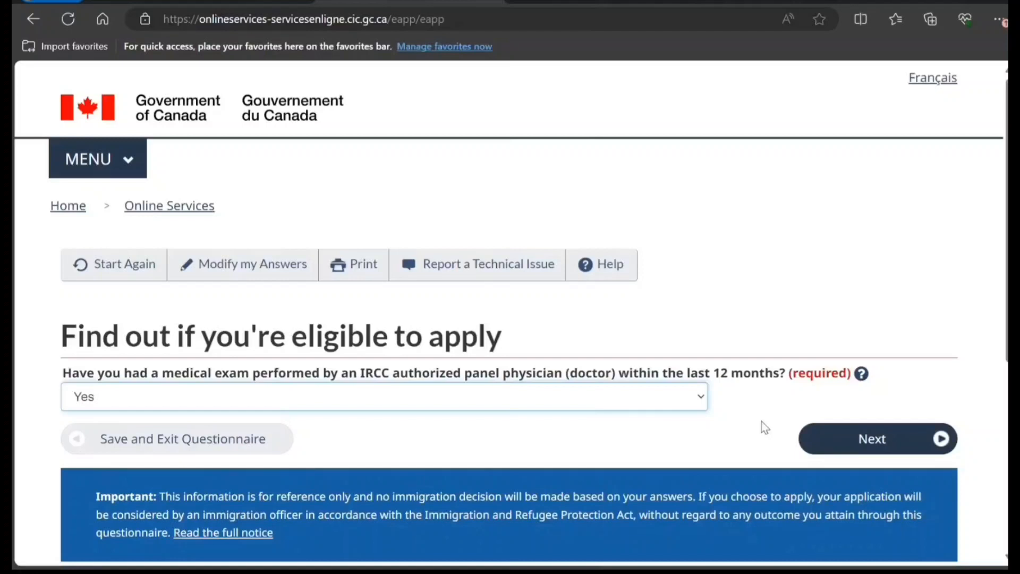
pyautogui.click(824, 446)
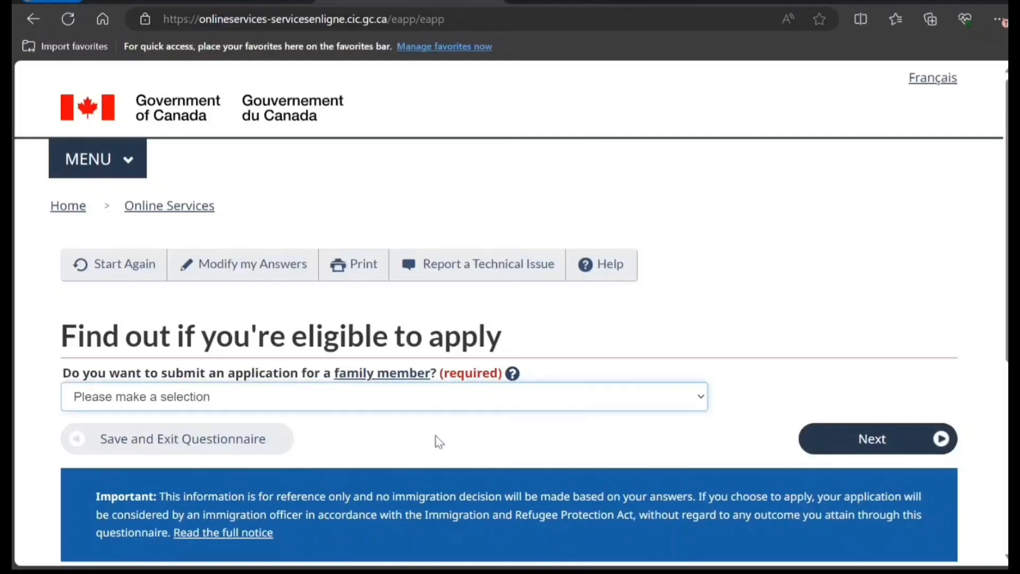
pyautogui.click(440, 457)
pyautogui.click(824, 440)
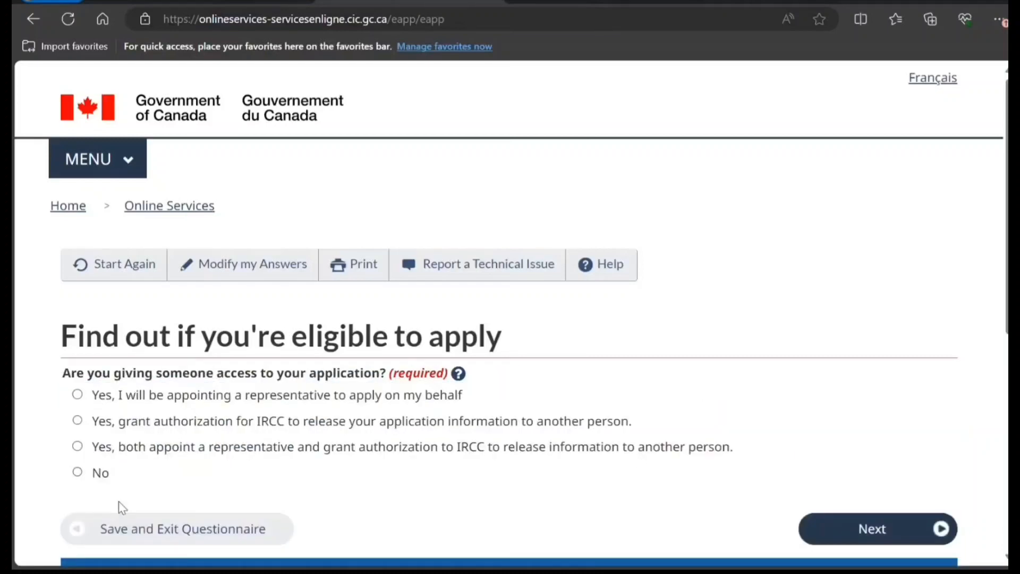
pyautogui.click(94, 479)
pyautogui.click(830, 521)
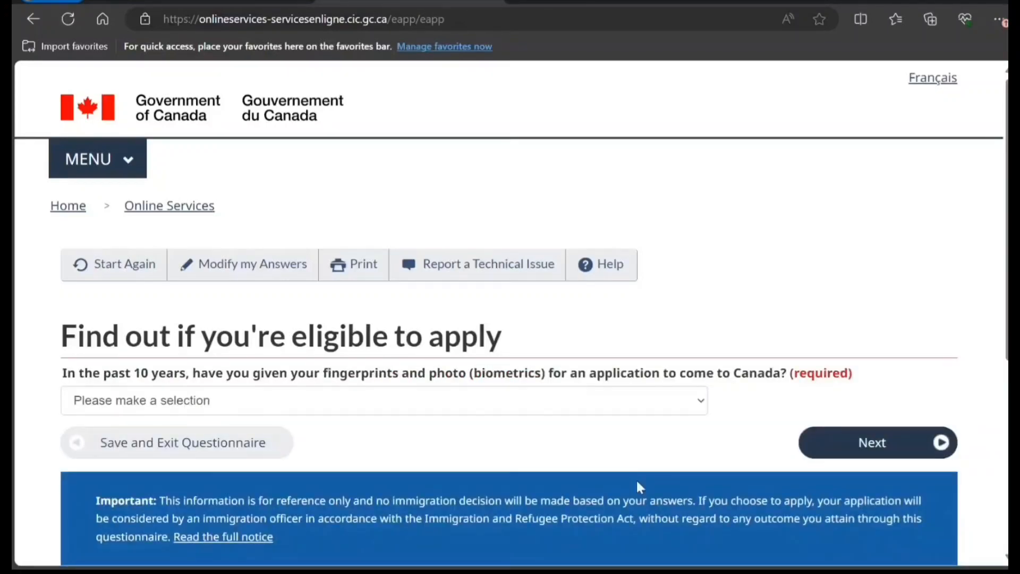
# Answer Yes to previous biometrics and choose to pay the application fees
pyautogui.click(300, 399)
pyautogui.click(280, 444)
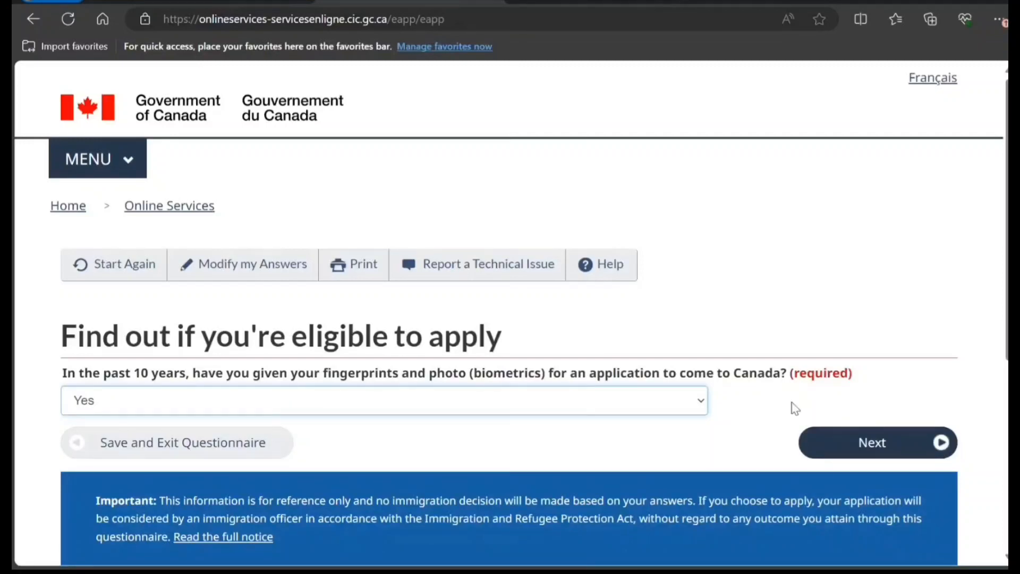
pyautogui.click(813, 445)
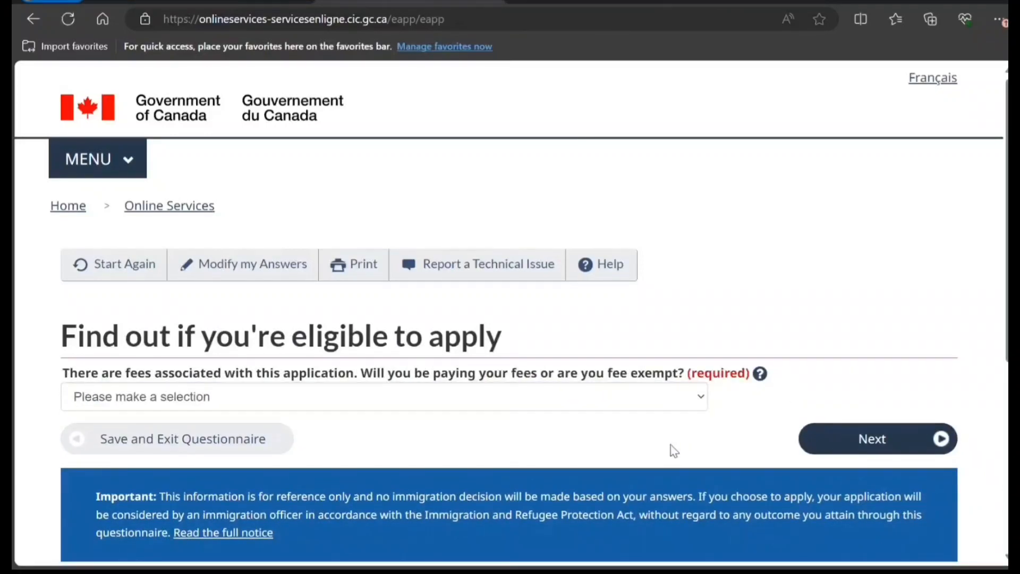
pyautogui.click(300, 404)
pyautogui.click(252, 439)
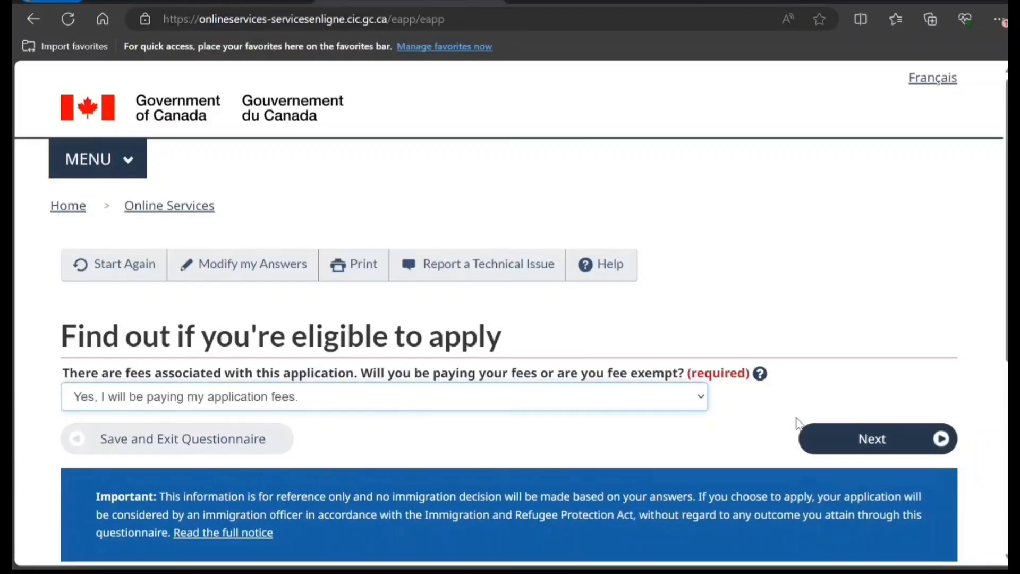
pyautogui.click(822, 439)
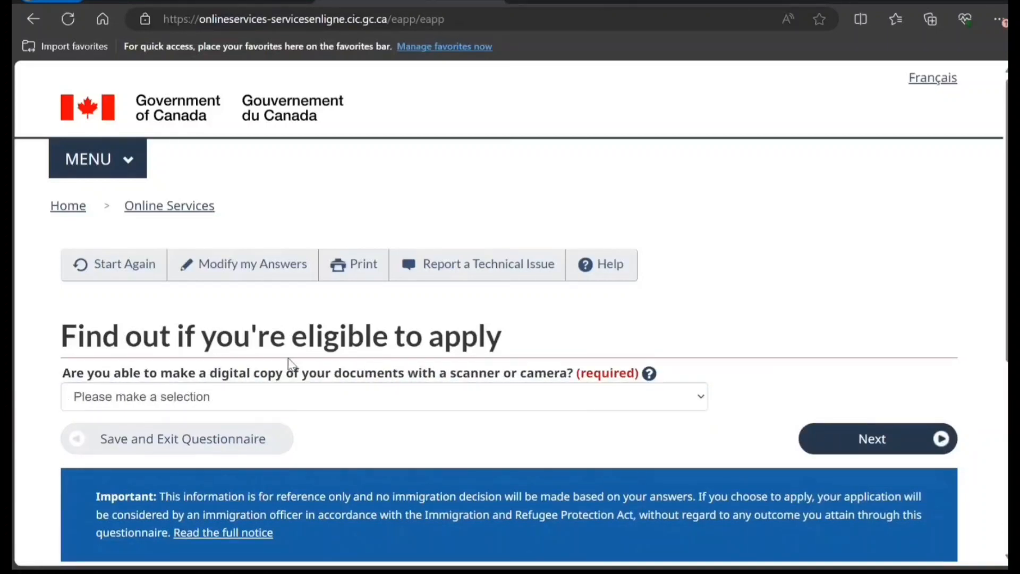
# Answer Yes to making digital copies and Yes to paying fees online, then continue
pyautogui.click(292, 402)
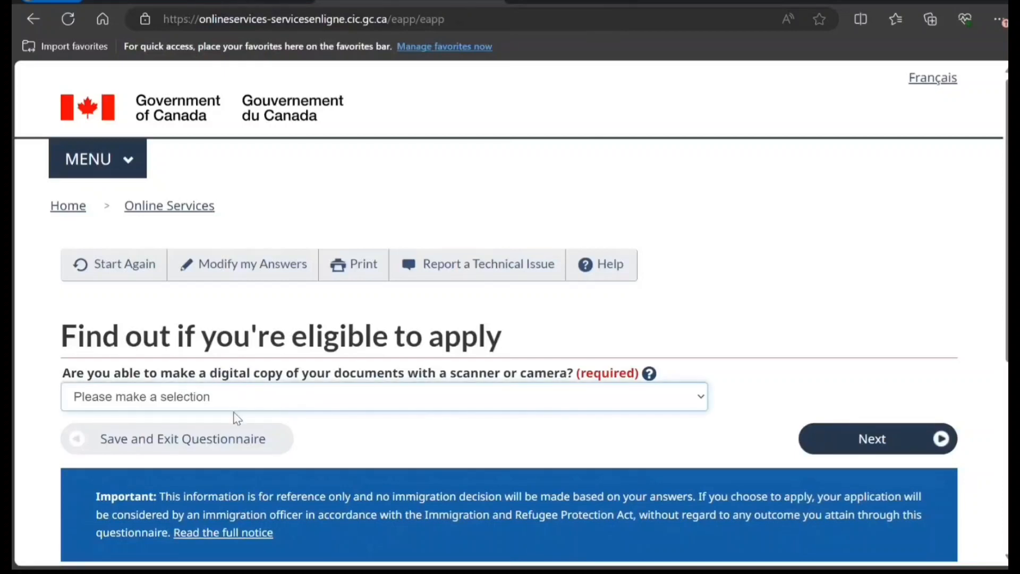
pyautogui.click(231, 440)
pyautogui.click(827, 452)
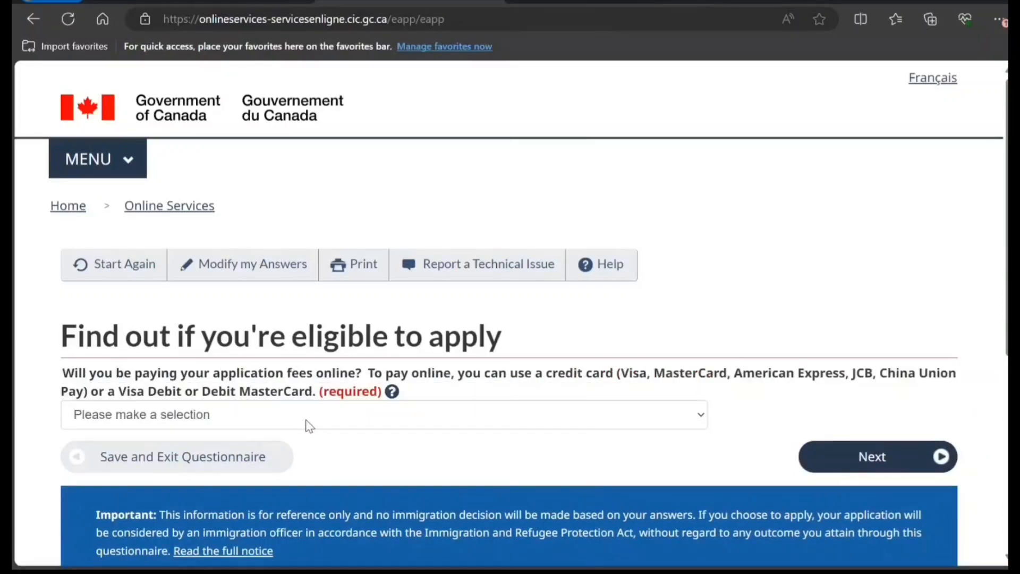
pyautogui.click(307, 423)
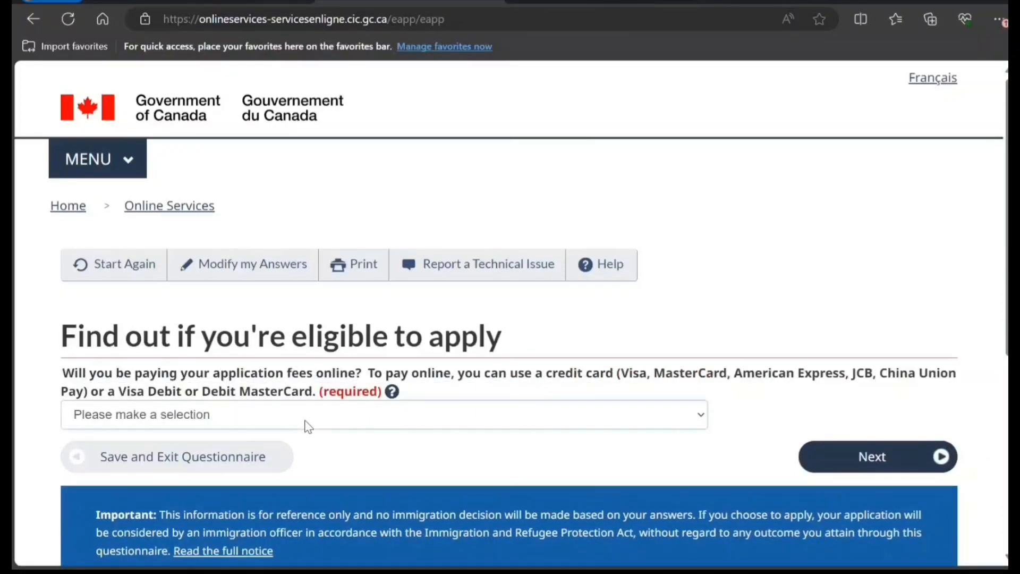
pyautogui.click(242, 461)
pyautogui.click(824, 467)
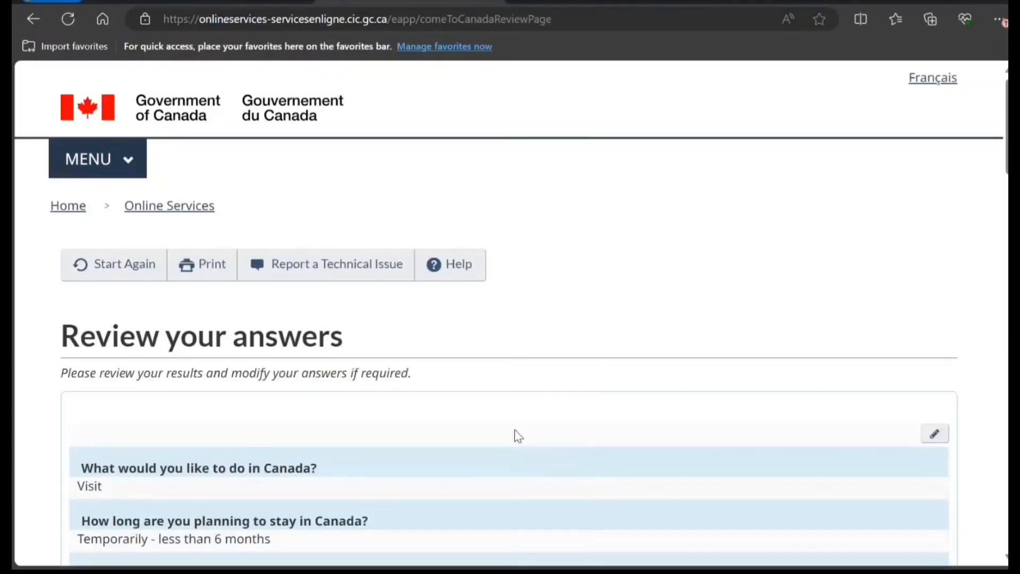
# Scroll through the Review your answers page and continue past it
pyautogui.scroll(-7, 518, 435)
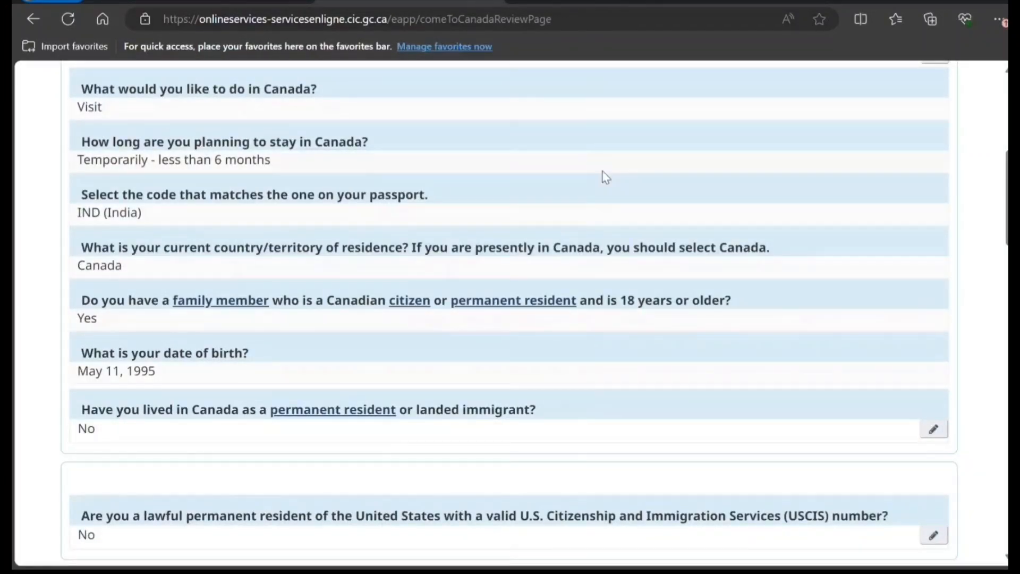
pyautogui.scroll(-3, 597, 194)
pyautogui.scroll(-7, 597, 194)
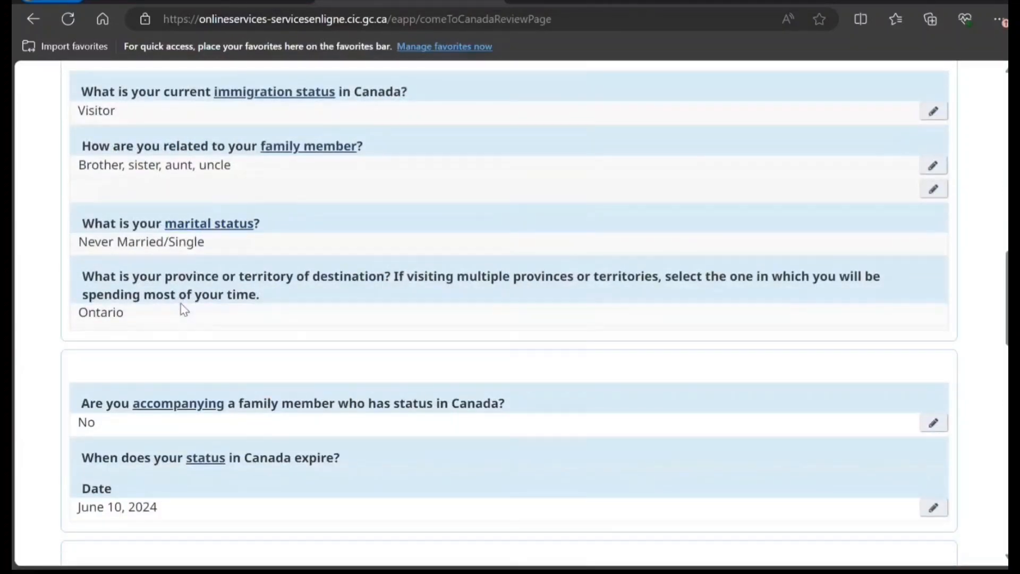
pyautogui.scroll(-4, 182, 306)
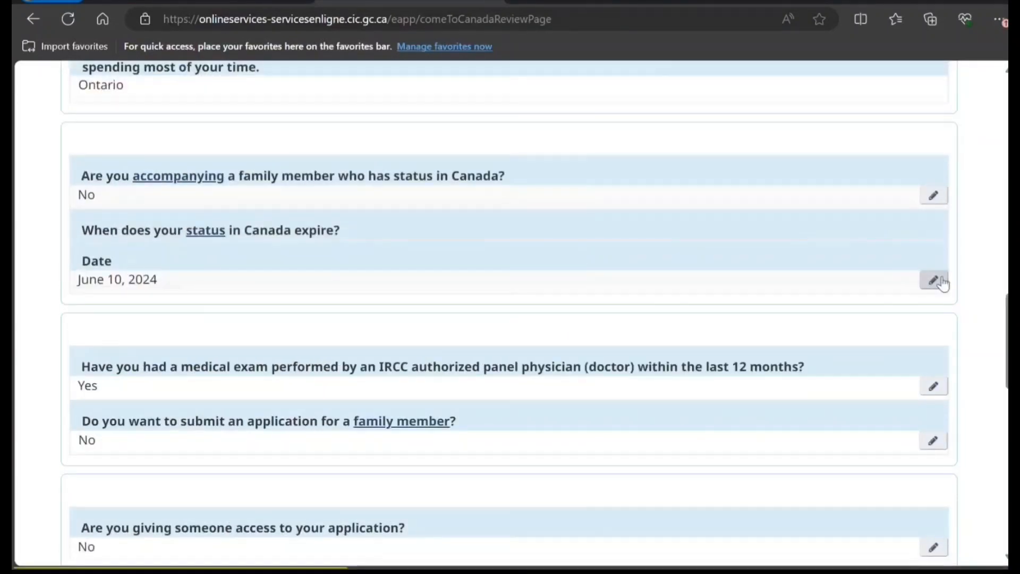
pyautogui.scroll(-7, 551, 435)
pyautogui.scroll(-10, 553, 435)
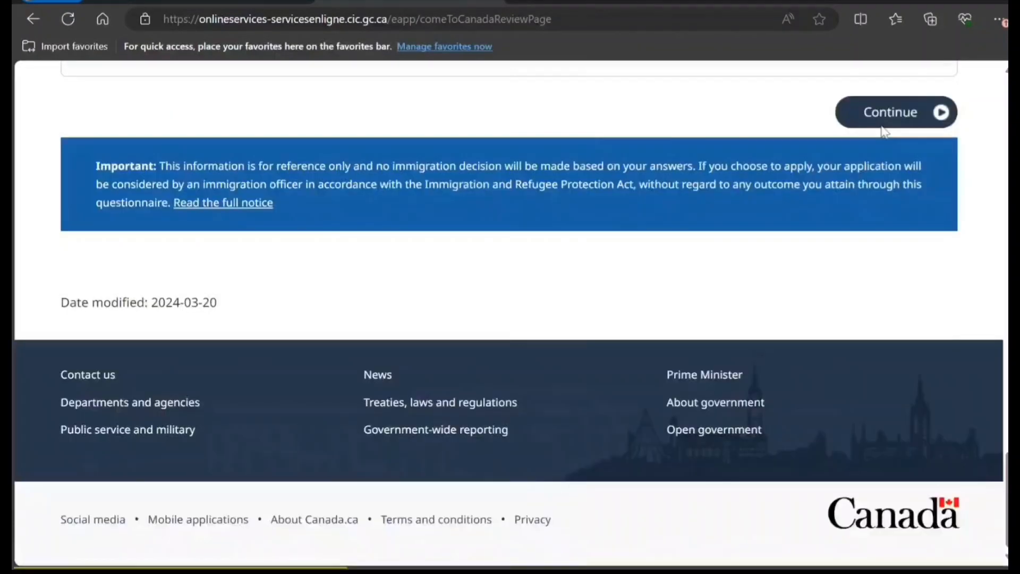
pyautogui.click(878, 120)
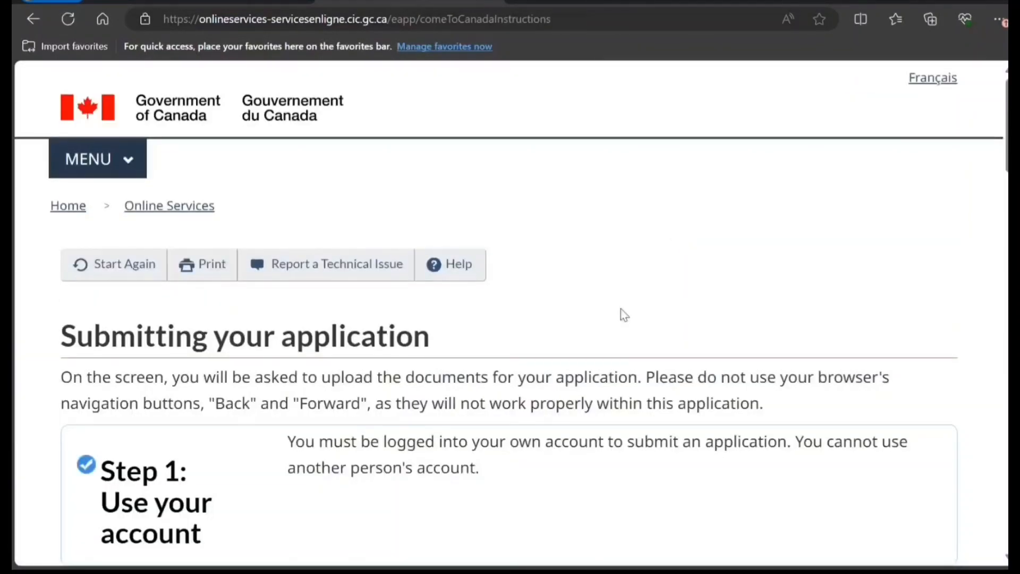
# Continue past the Submitting your application instructions to the document checklist
pyautogui.scroll(-15, 622, 318)
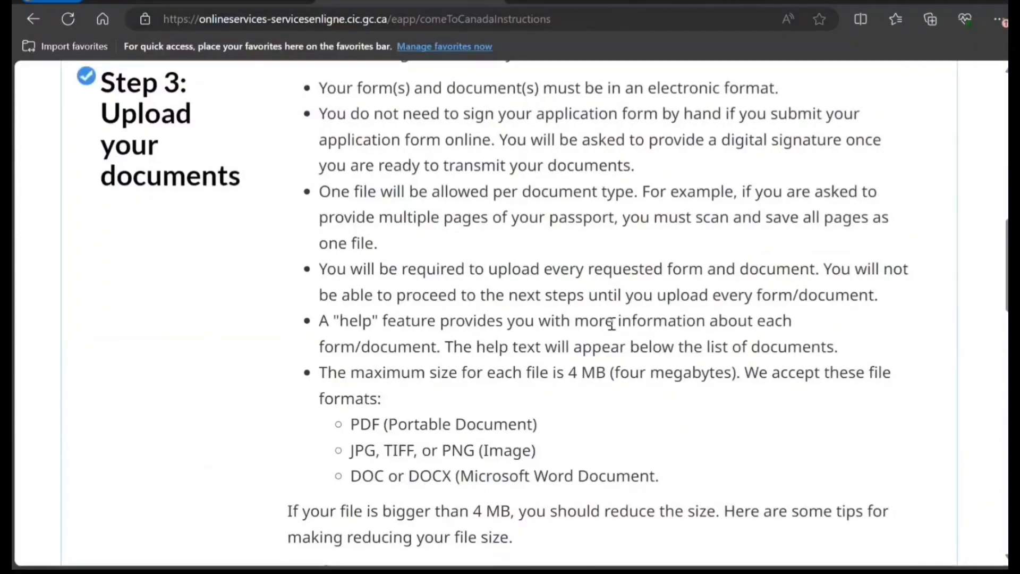
pyautogui.scroll(-14, 612, 323)
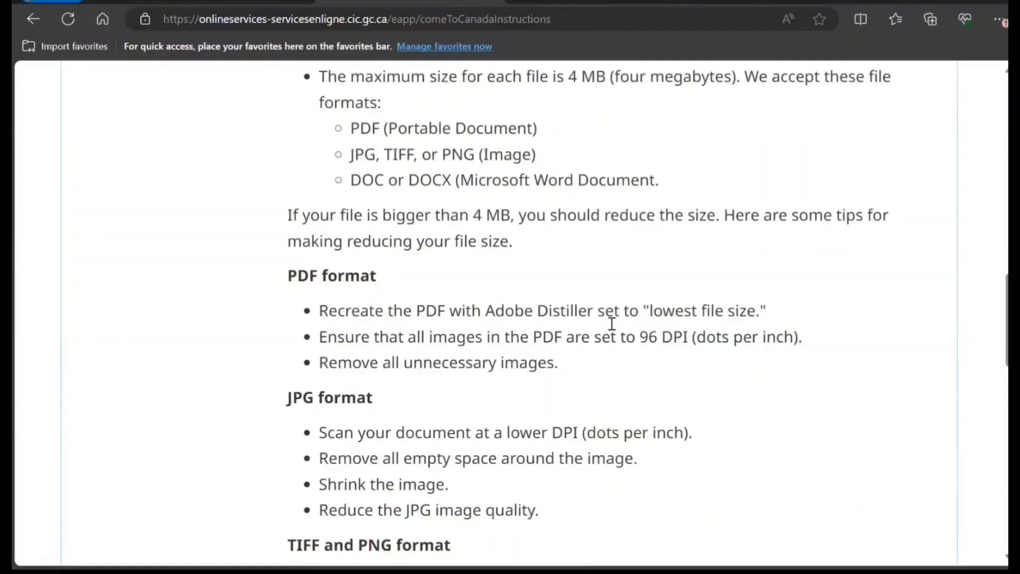
pyautogui.scroll(-6, 611, 323)
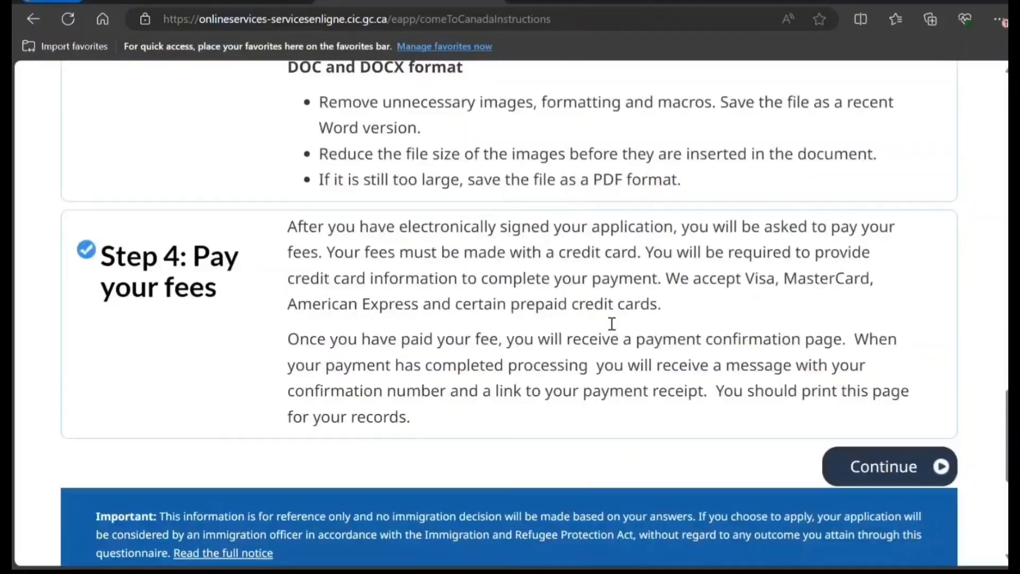
pyautogui.click(811, 338)
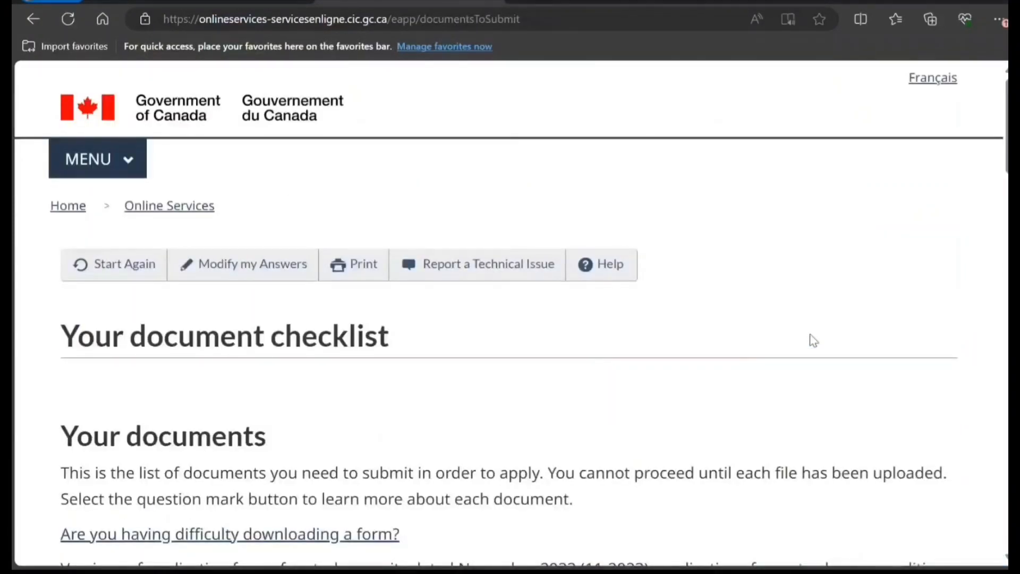
pyautogui.scroll(-4, 813, 340)
pyautogui.scroll(-7, 812, 340)
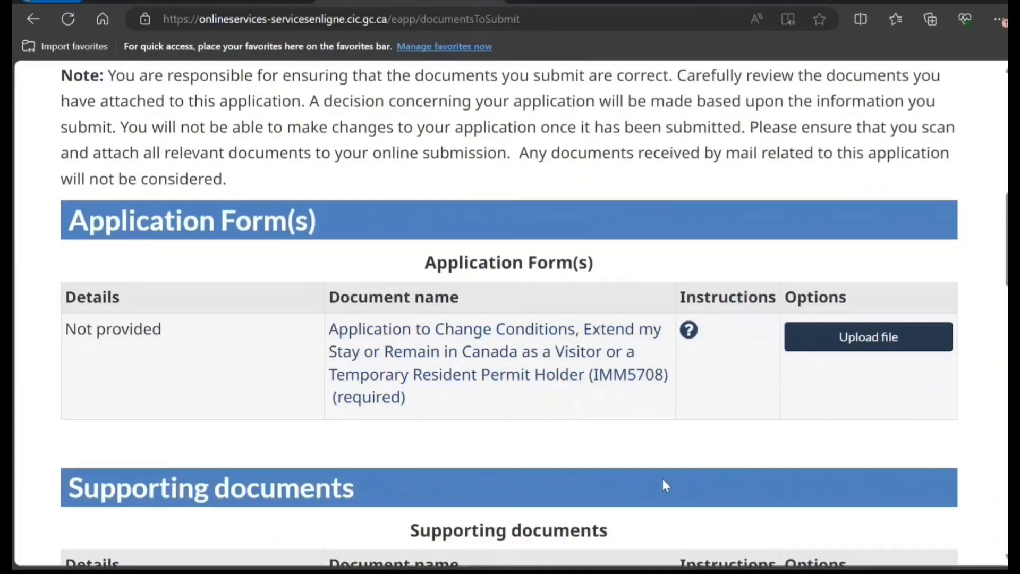
pyautogui.scroll(-4, 662, 479)
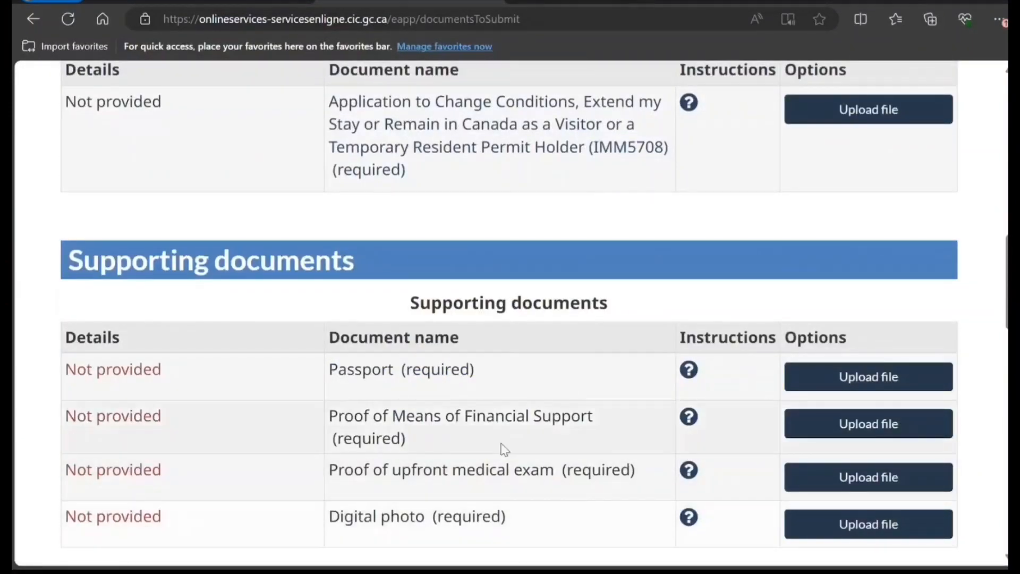
pyautogui.scroll(-3, 502, 445)
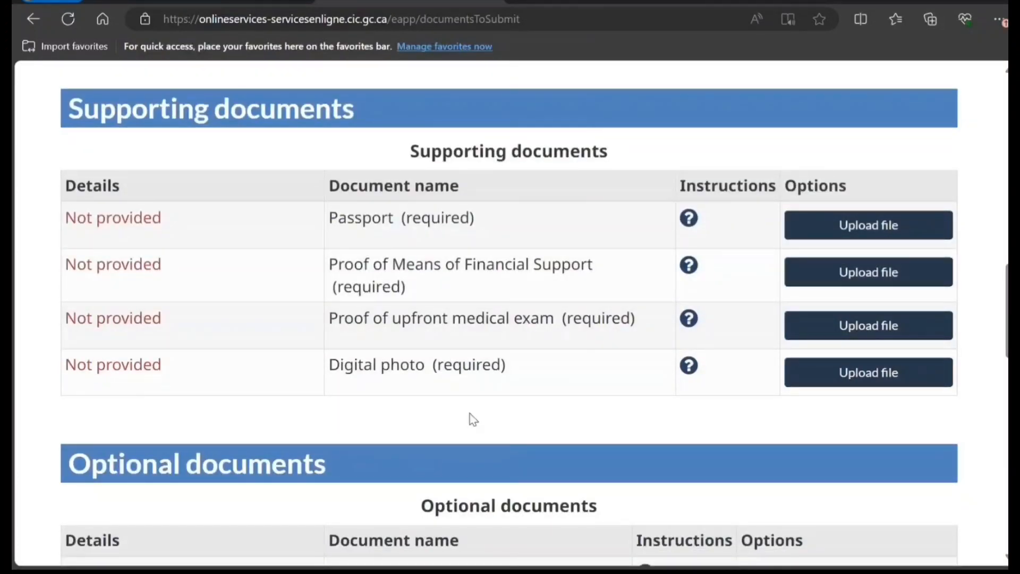
pyautogui.scroll(-3, 390, 388)
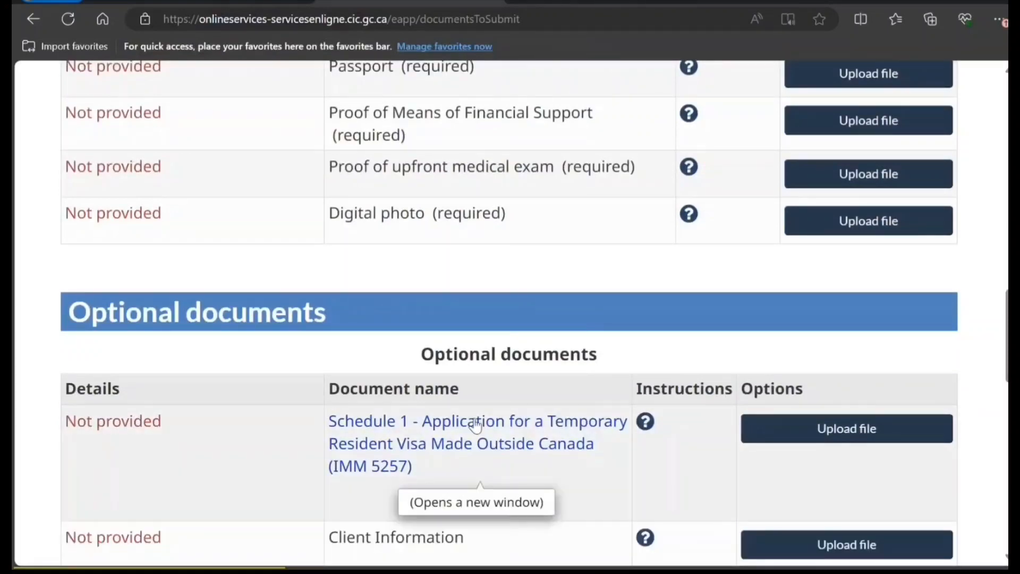
pyautogui.scroll(-3, 466, 446)
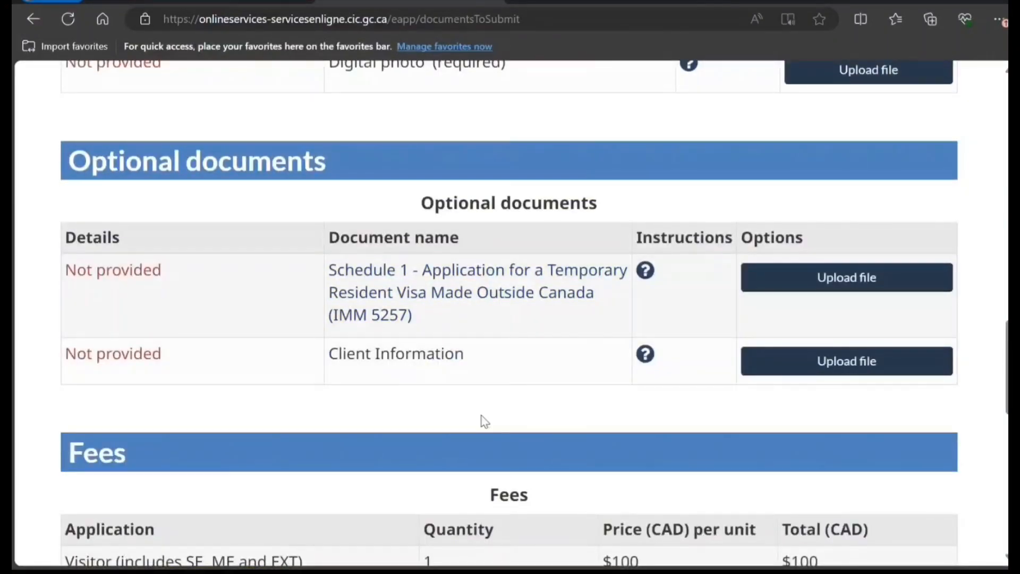
pyautogui.scroll(10, 484, 417)
pyautogui.scroll(-4, 488, 410)
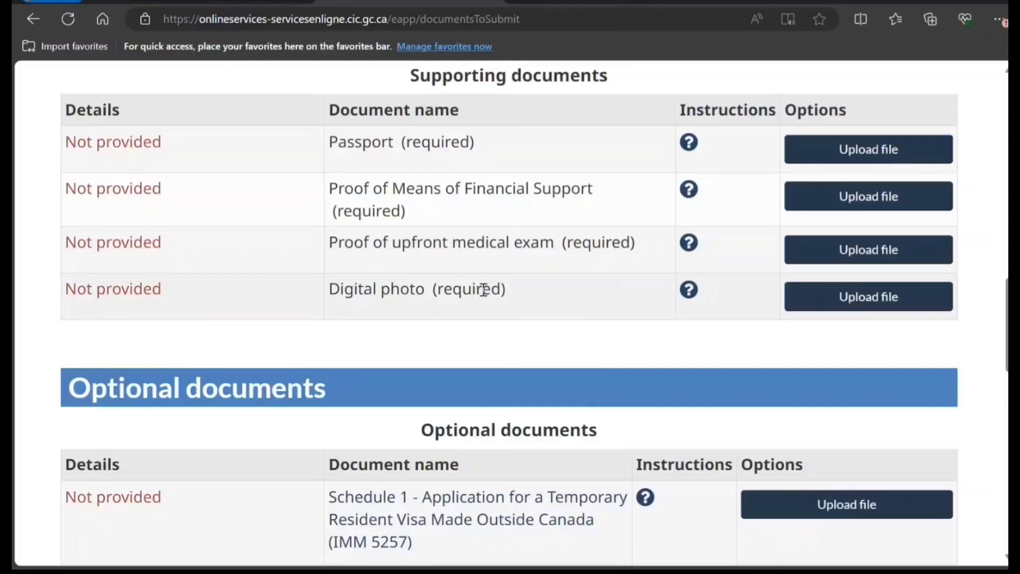
pyautogui.scroll(-4, 482, 289)
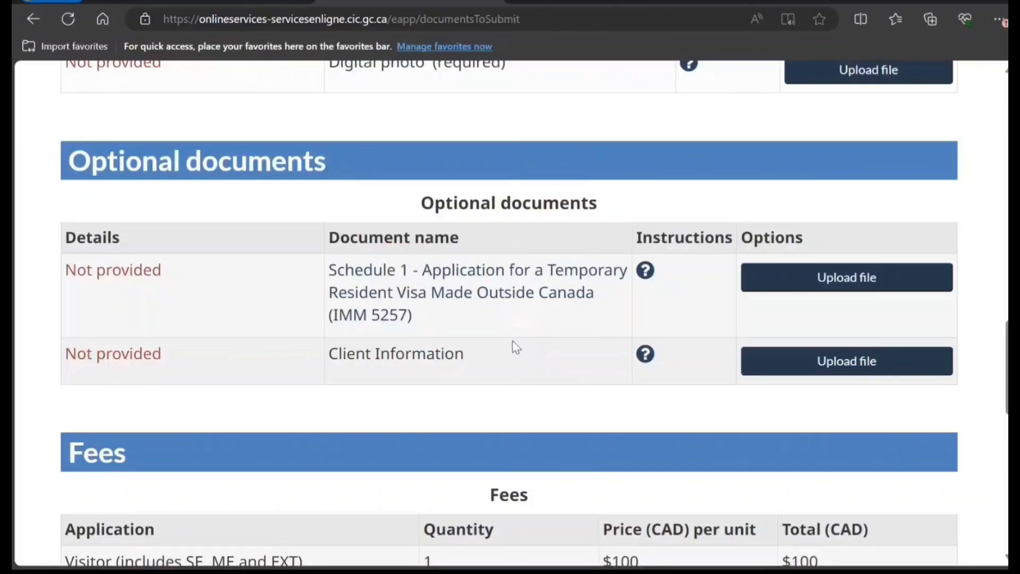
pyautogui.scroll(-5, 516, 347)
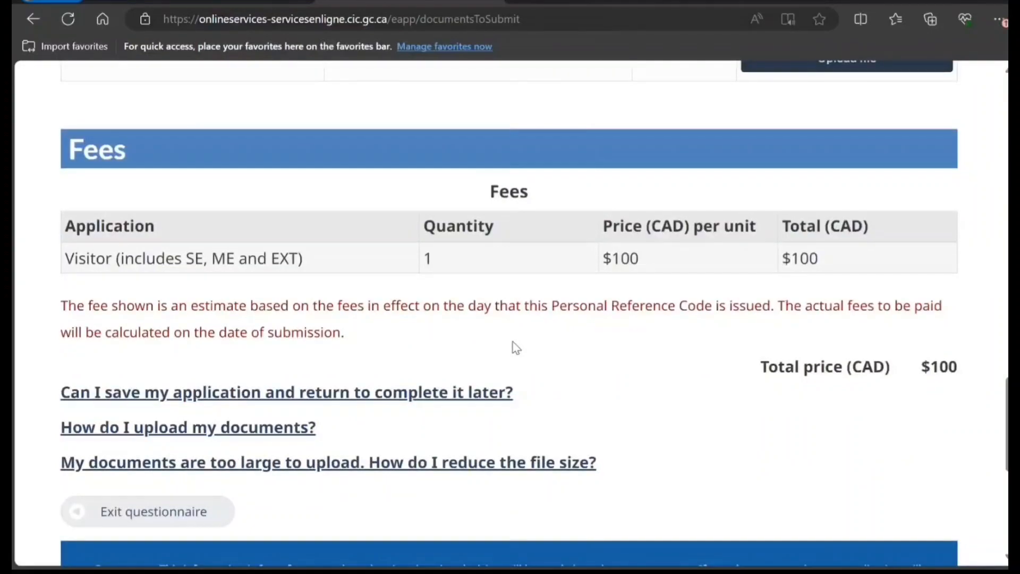
pyautogui.scroll(-2, 512, 346)
pyautogui.scroll(11, 512, 346)
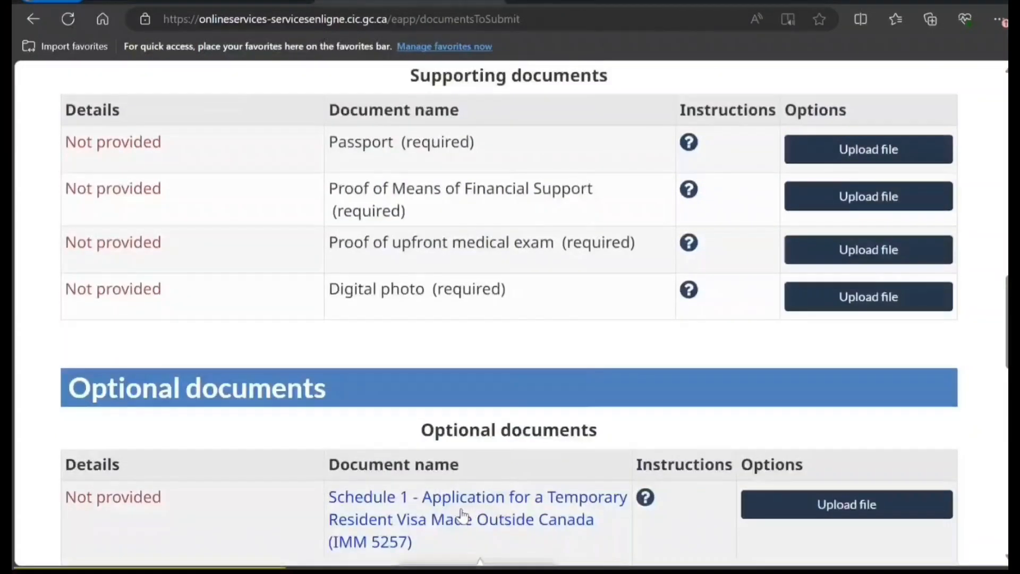
pyautogui.scroll(-3, 460, 517)
pyautogui.scroll(5, 456, 489)
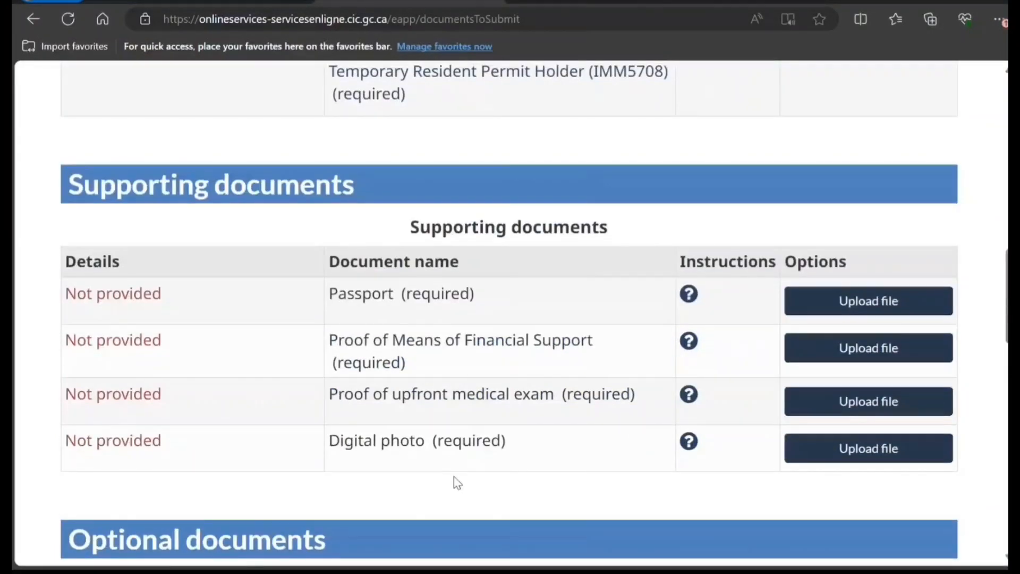
pyautogui.scroll(4, 454, 478)
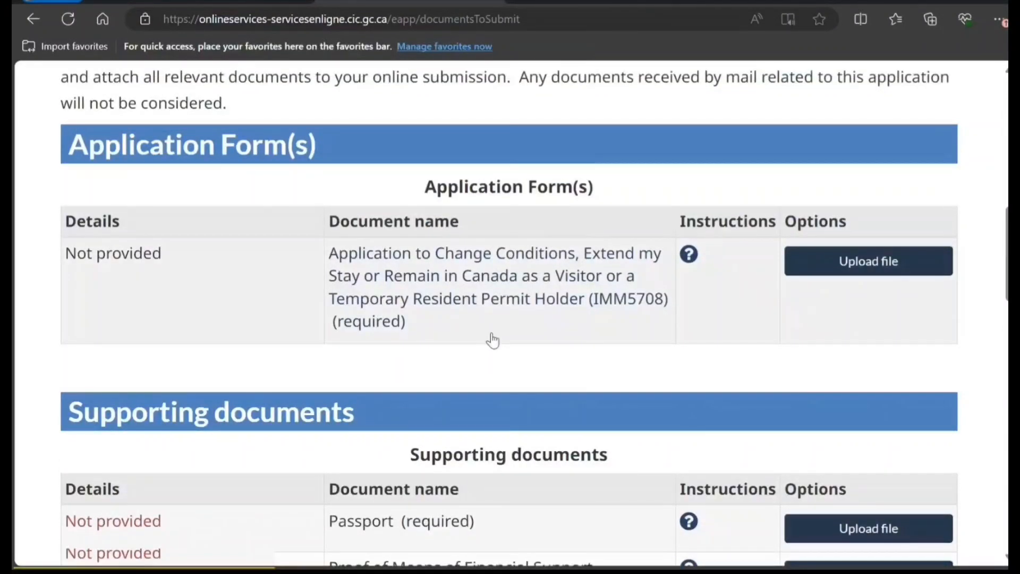
# Open the IMM5708 PDF form and choose English as the service language
pyautogui.click(528, 277)
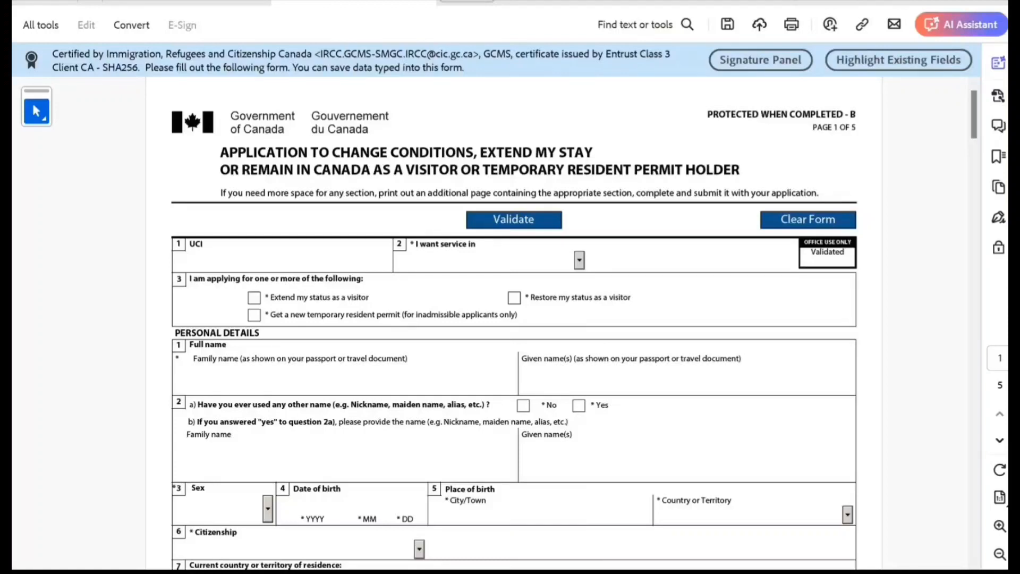
pyautogui.click(491, 260)
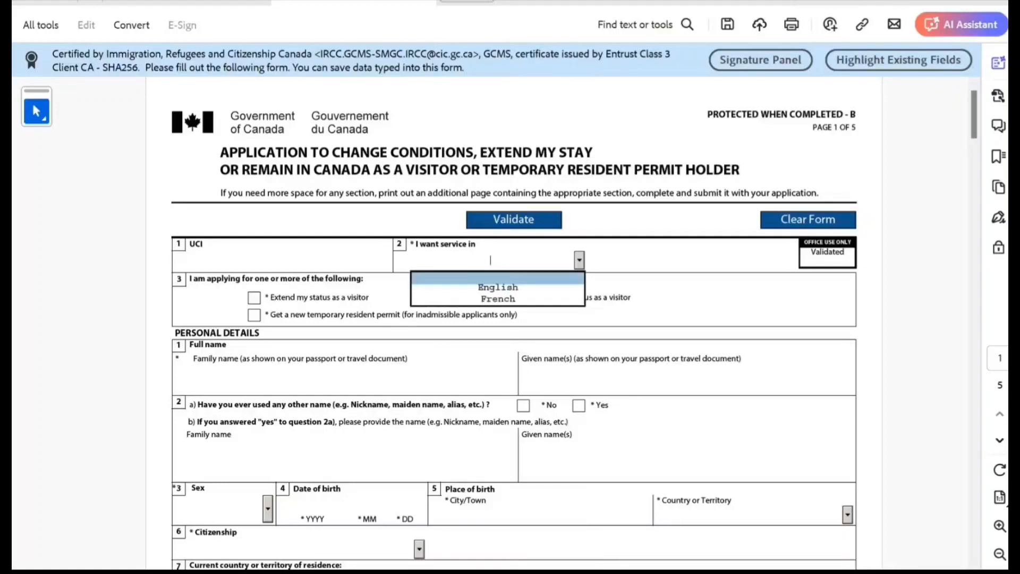
pyautogui.press('Return')
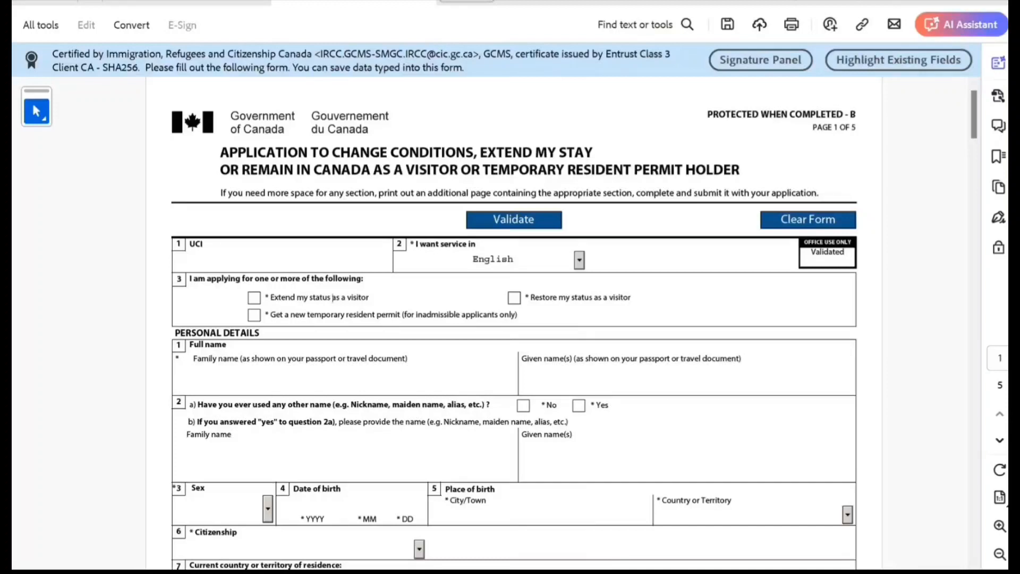
# Tick visitor extension, enter the applicant's family and given names, and answer No to other names
pyautogui.click(254, 297)
pyautogui.click(175, 378)
pyautogui.write('Smith')
pyautogui.click(522, 379)
pyautogui.write('John')
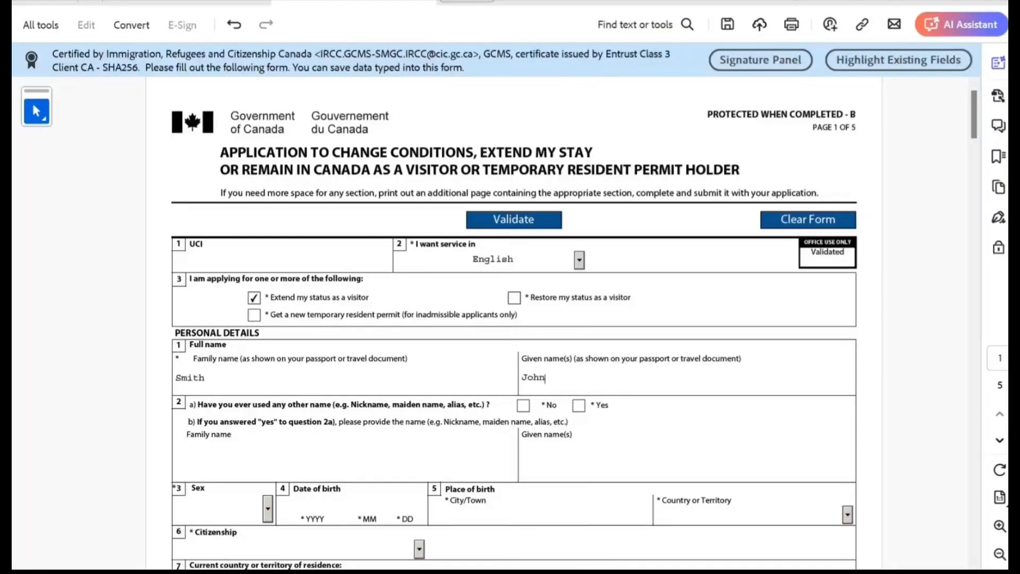
pyautogui.click(523, 405)
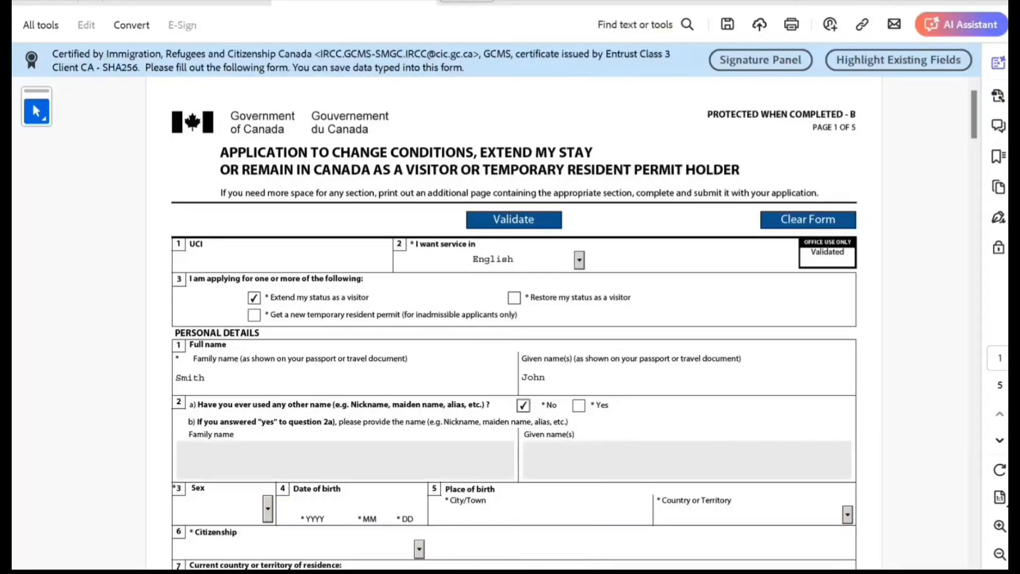
pyautogui.scroll(-3, 513, 324)
pyautogui.scroll(-1, 514, 324)
pyautogui.click(268, 408)
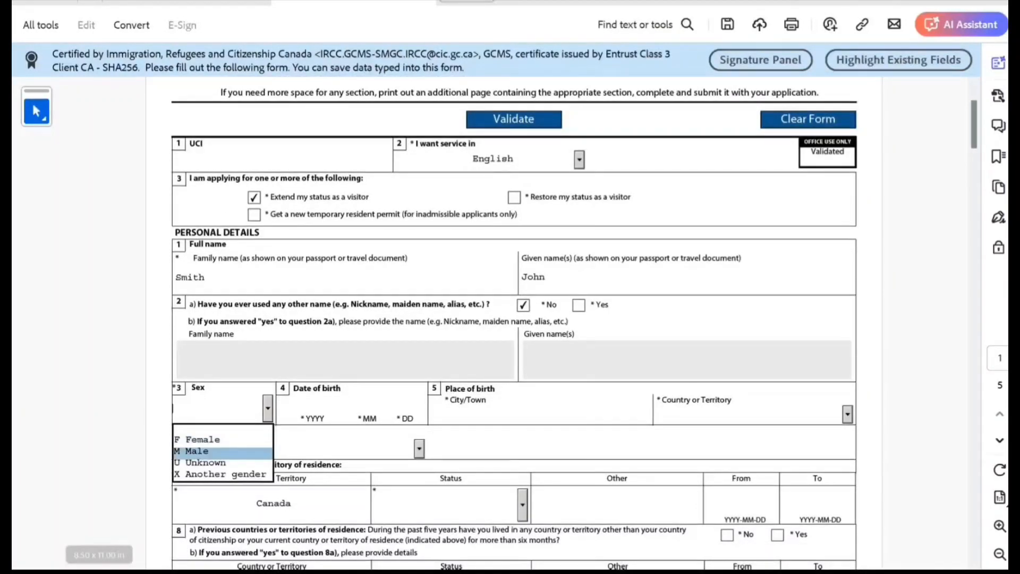
pyautogui.click(224, 452)
pyautogui.click(312, 405)
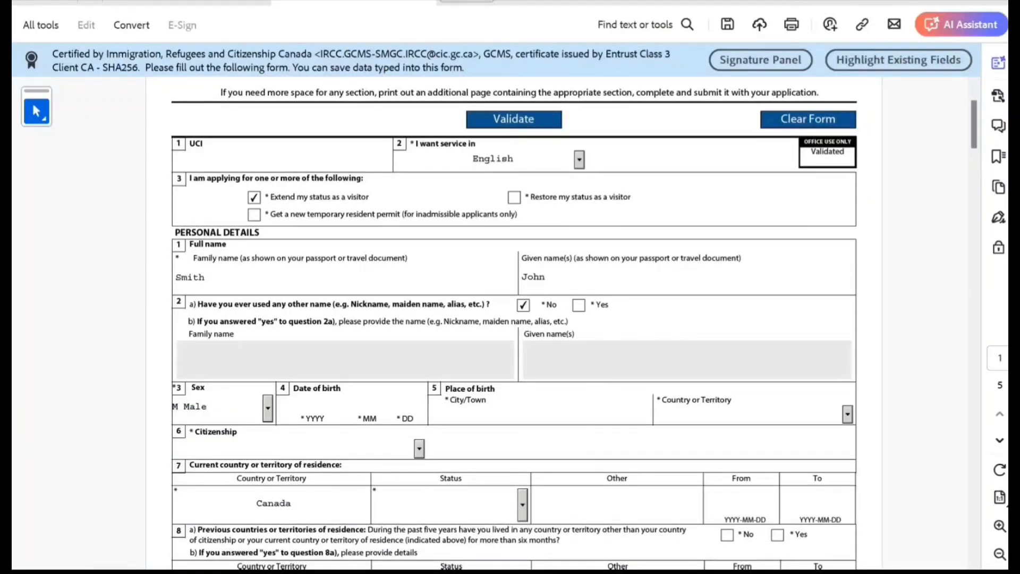
pyautogui.write('1995 ')
pyautogui.write('05 ')
pyautogui.write('10')
pyautogui.press('Tab')
pyautogui.write('N')
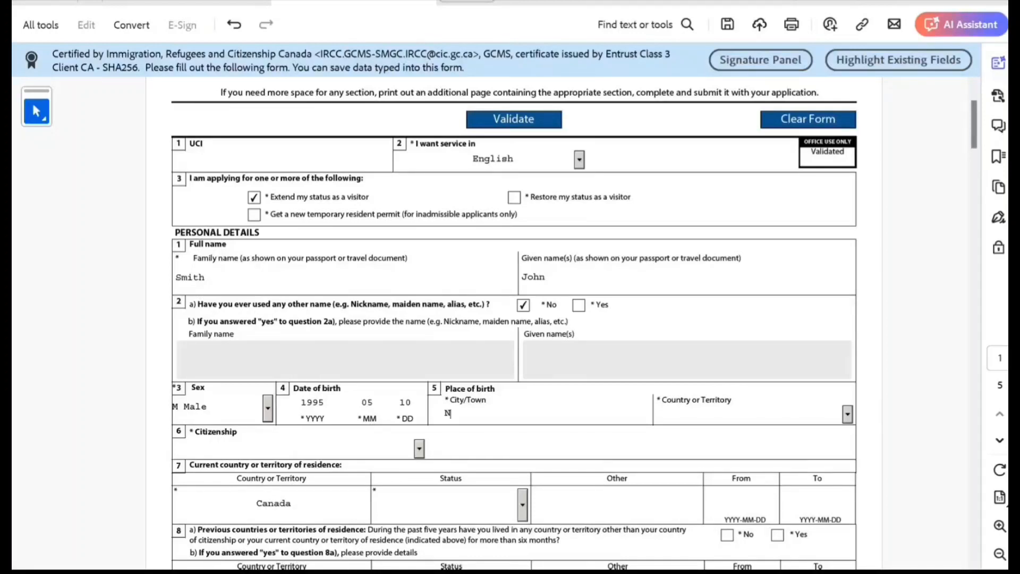
pyautogui.write('ew Delhi')
pyautogui.press('Tab')
pyautogui.write('India')
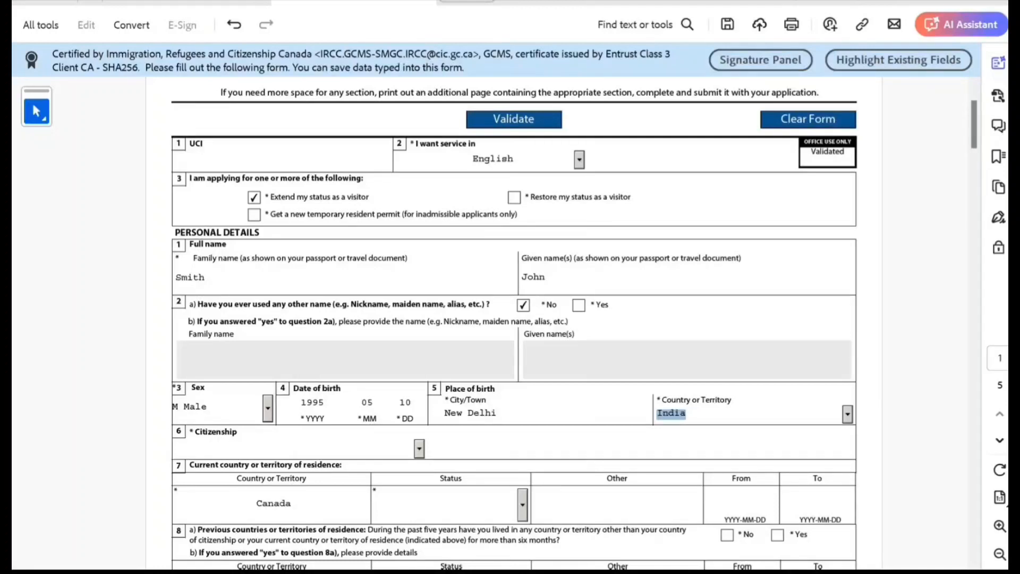
pyautogui.press('Tab')
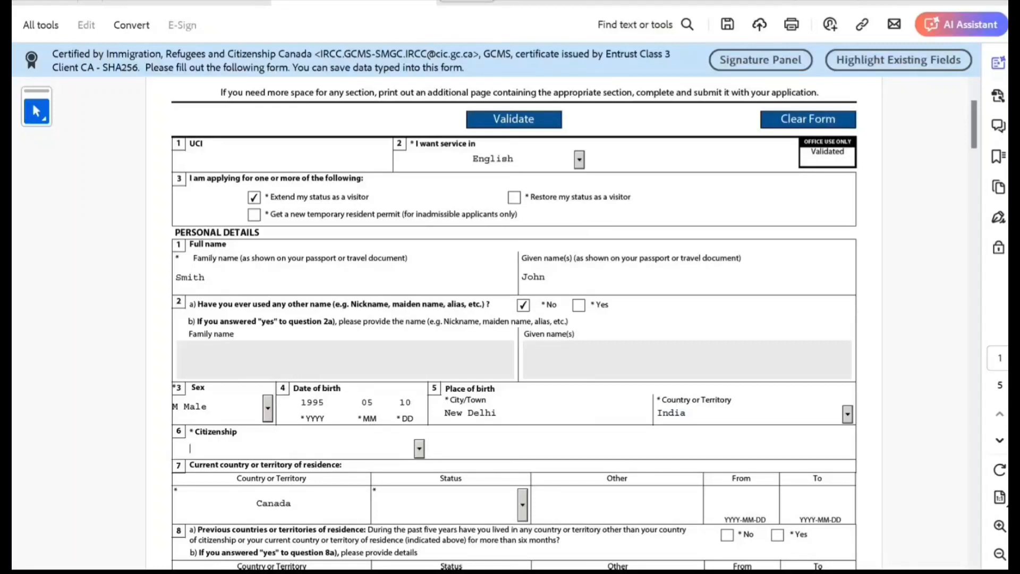
# Set citizenship to India
pyautogui.scroll(-3, 513, 323)
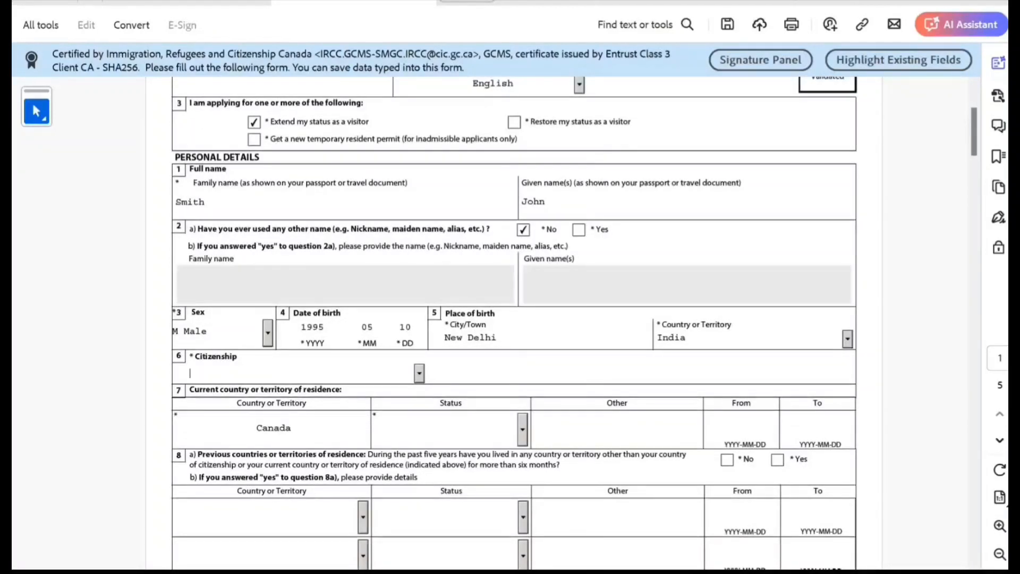
pyautogui.click(420, 373)
pyautogui.write('India')
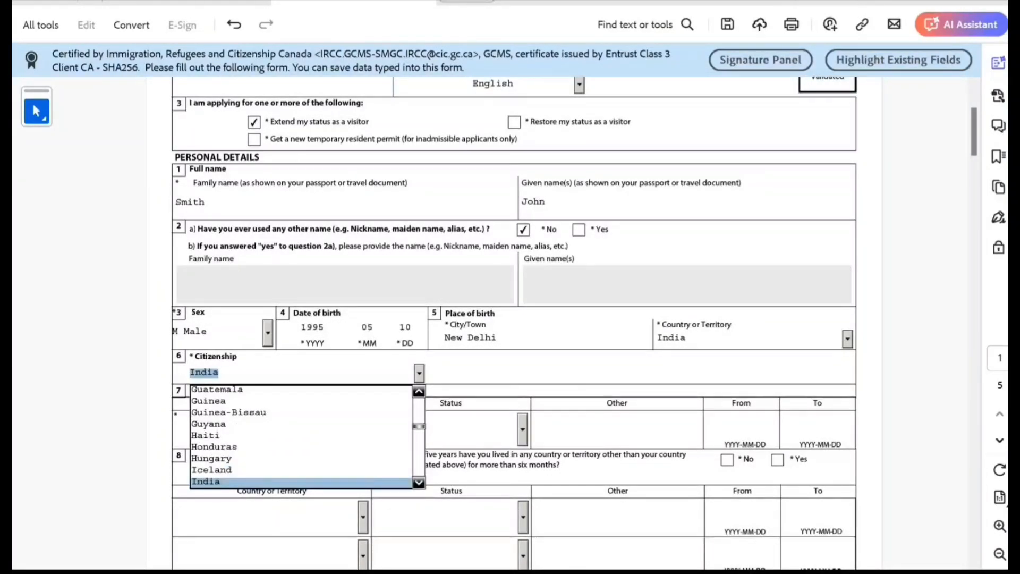
pyautogui.press('Return')
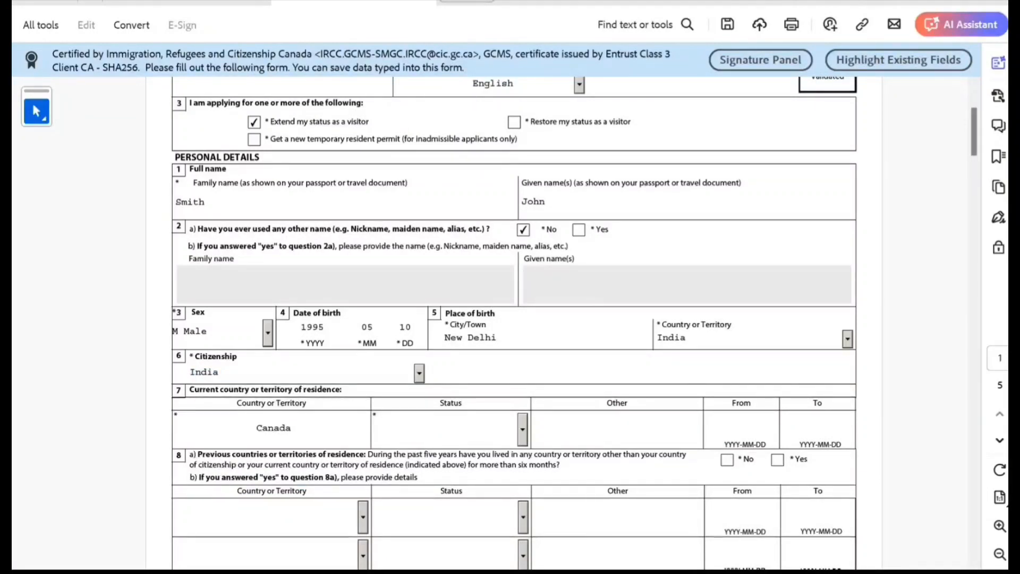
# Choose Visitor as the status in Canada and open the residence From date calendar
pyautogui.click(523, 429)
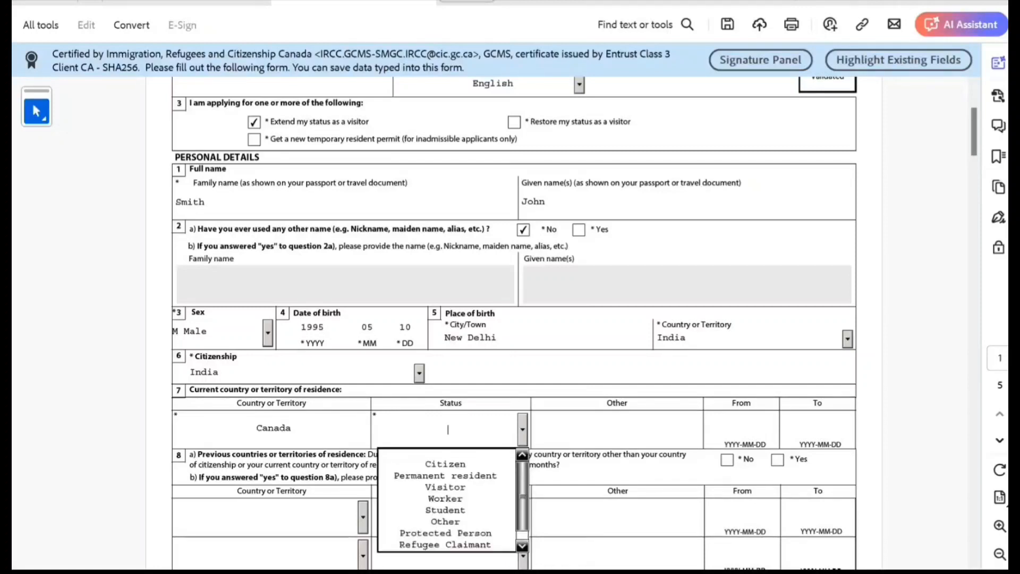
pyautogui.press('Return')
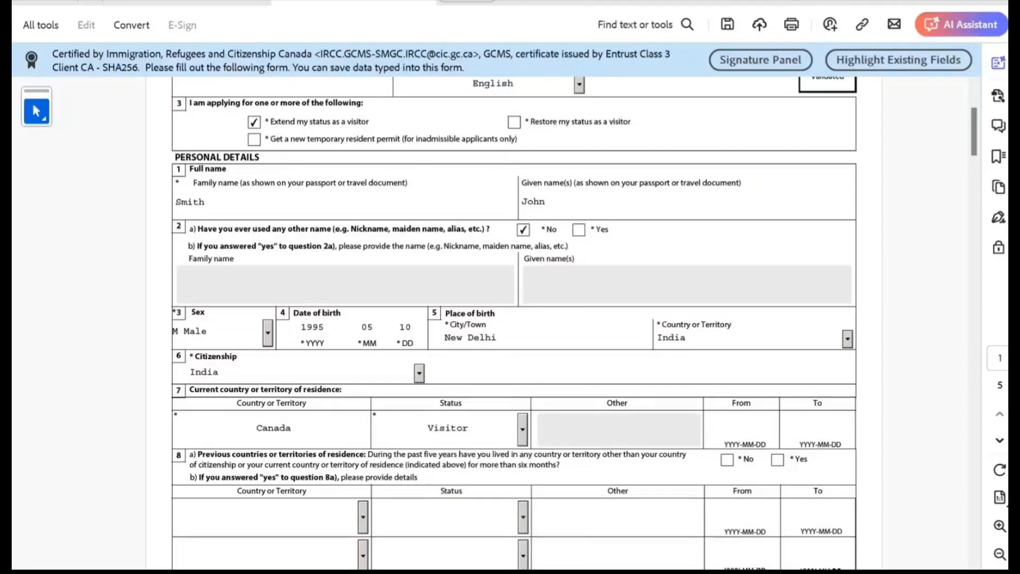
pyautogui.click(744, 429)
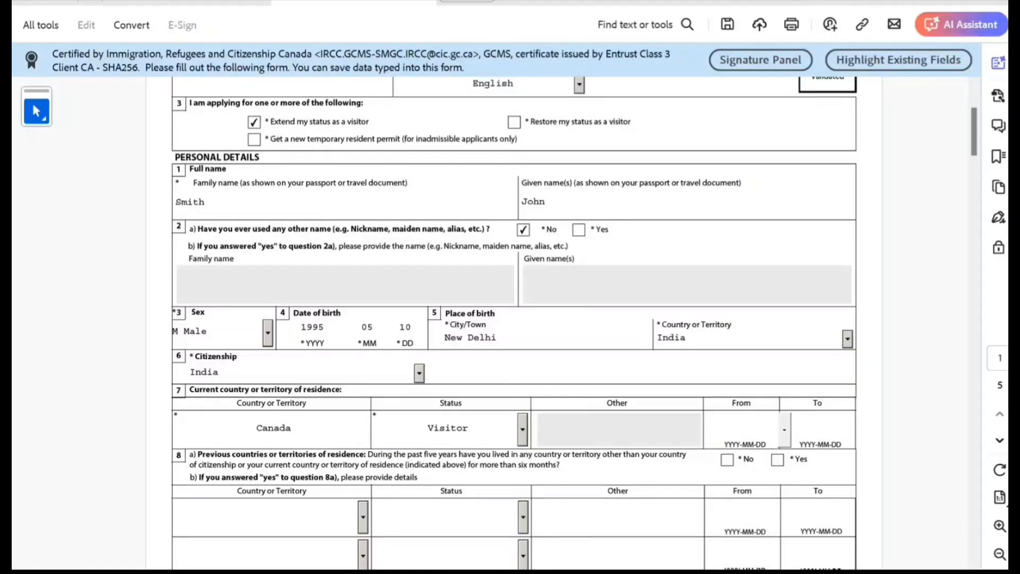
pyautogui.click(785, 429)
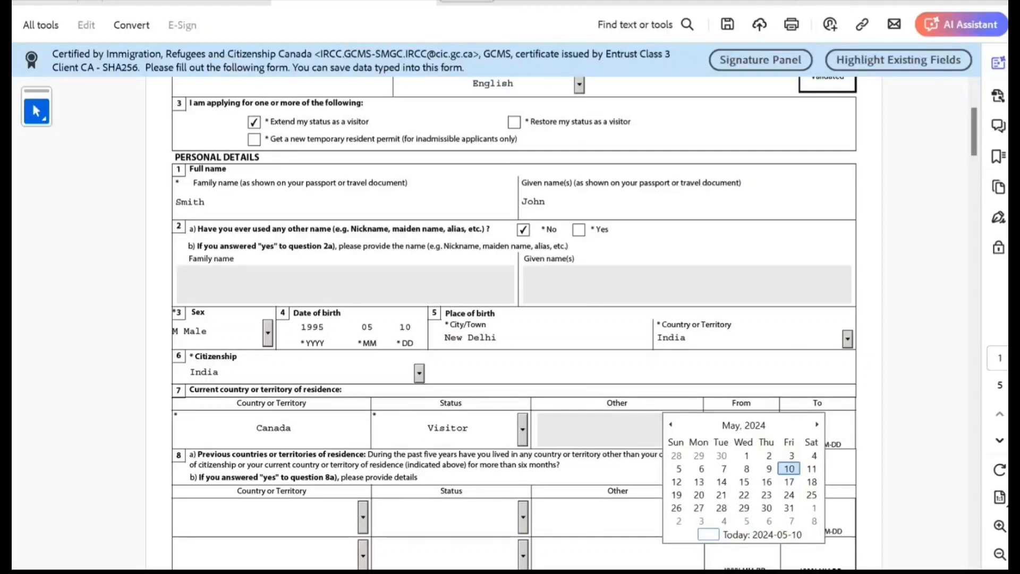
# Pick 2023-12-12 as the residence From date in the calendar
pyautogui.click(743, 426)
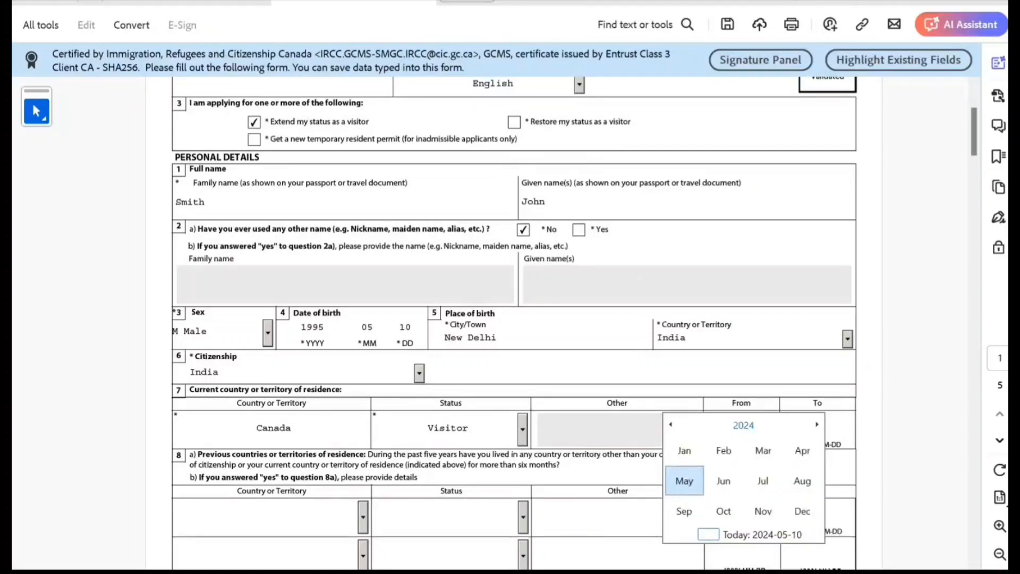
pyautogui.click(670, 425)
pyautogui.click(671, 424)
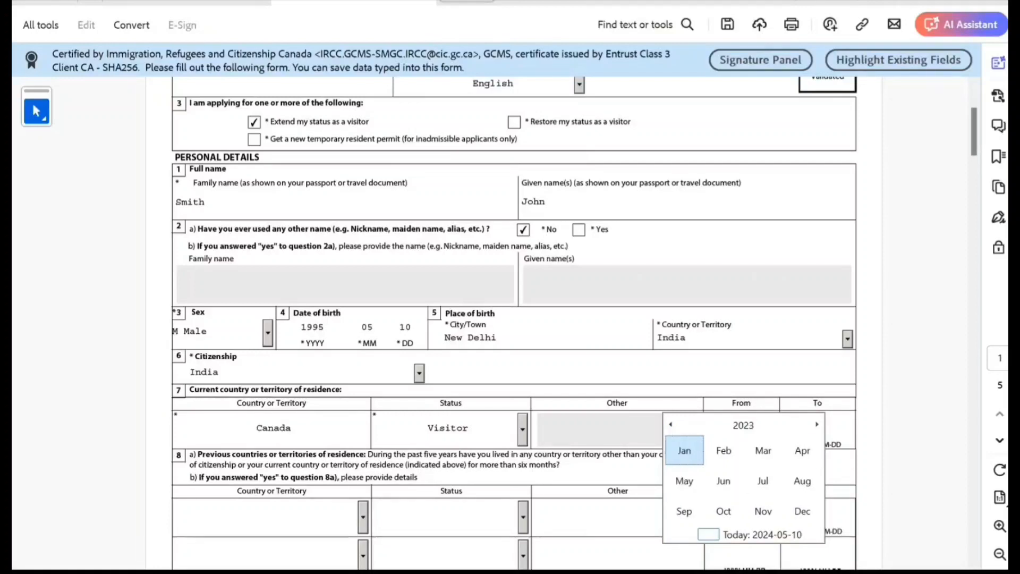
pyautogui.click(816, 424)
pyautogui.click(802, 510)
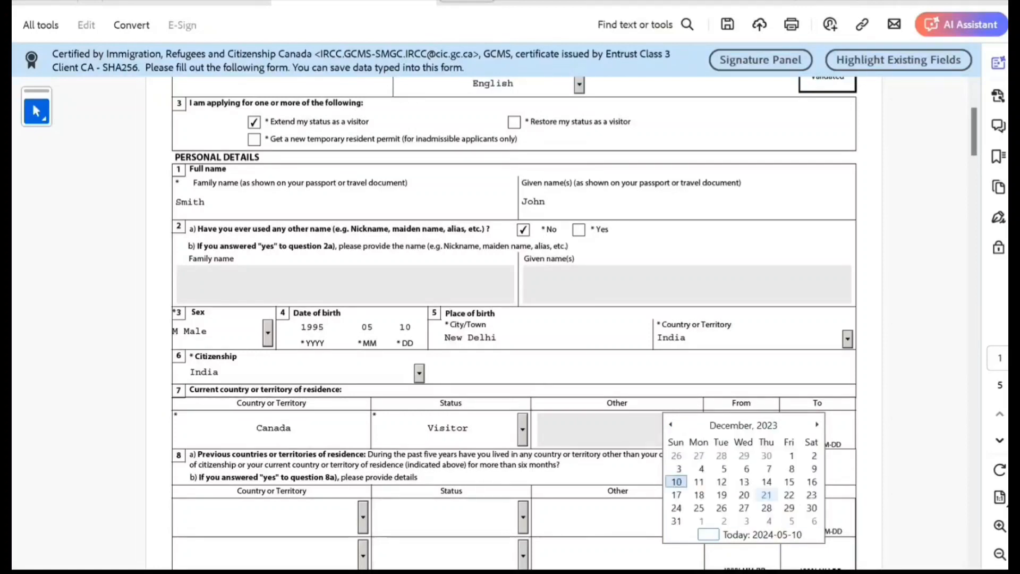
pyautogui.click(720, 482)
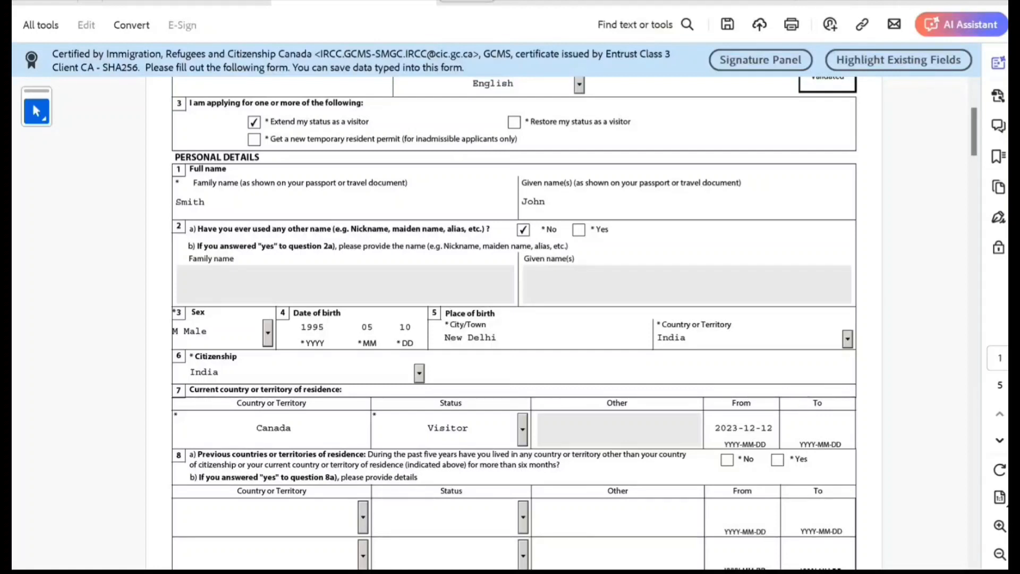
# Pick 2024-06-10 as the residence To date in the calendar
pyautogui.click(819, 428)
pyautogui.click(860, 429)
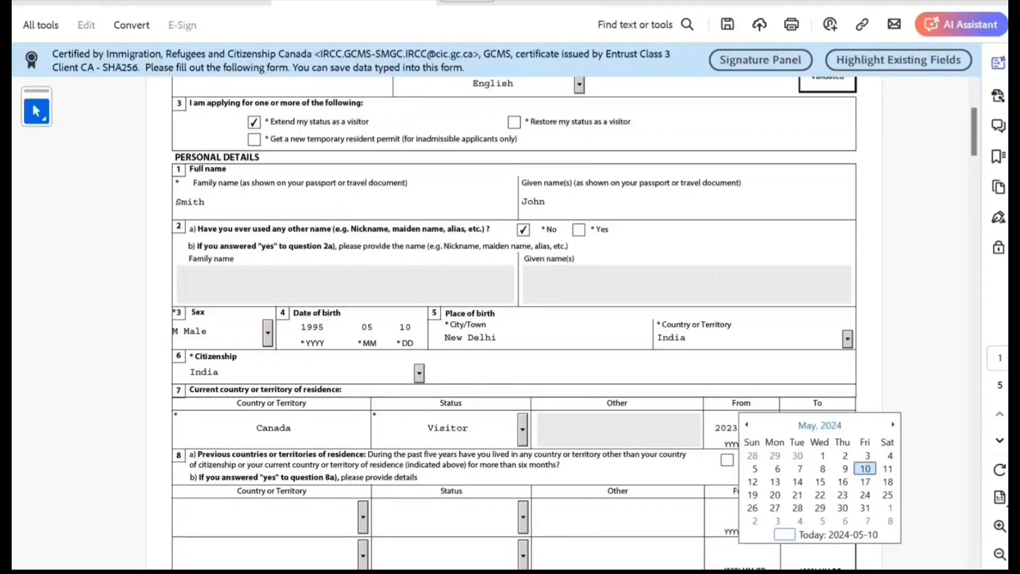
pyautogui.click(819, 425)
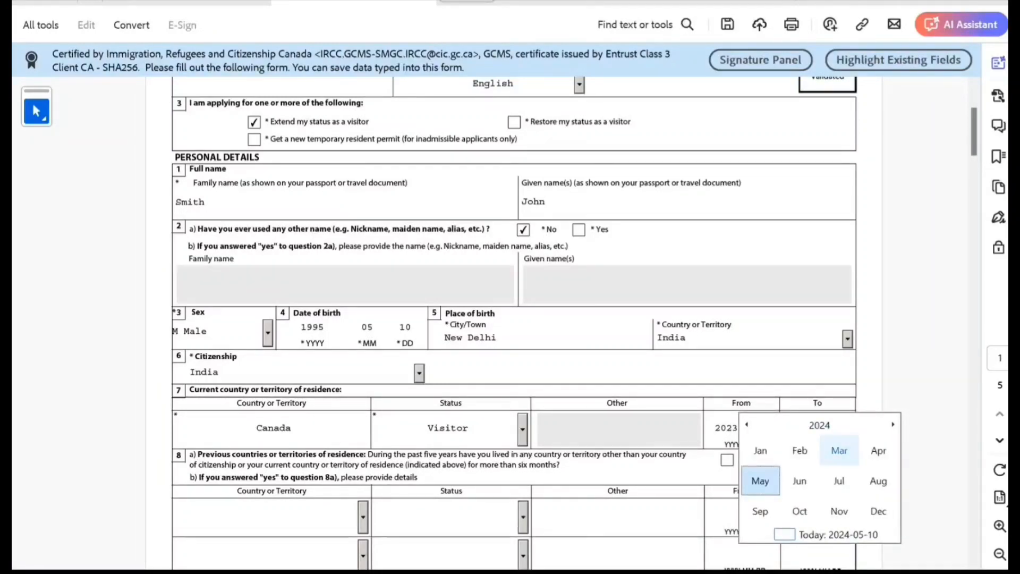
pyautogui.click(799, 481)
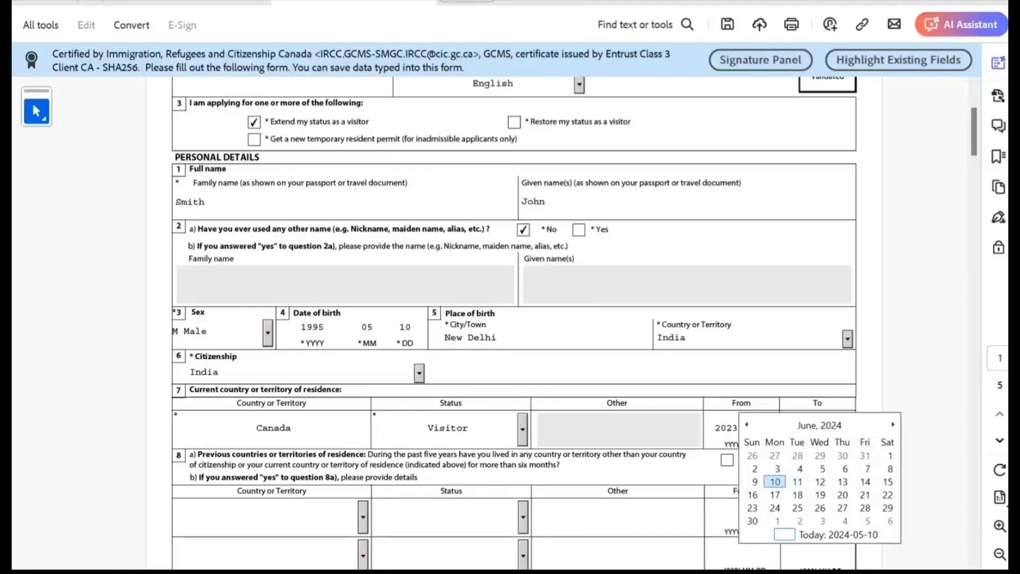
pyautogui.click(775, 481)
pyautogui.scroll(-3, 574, 324)
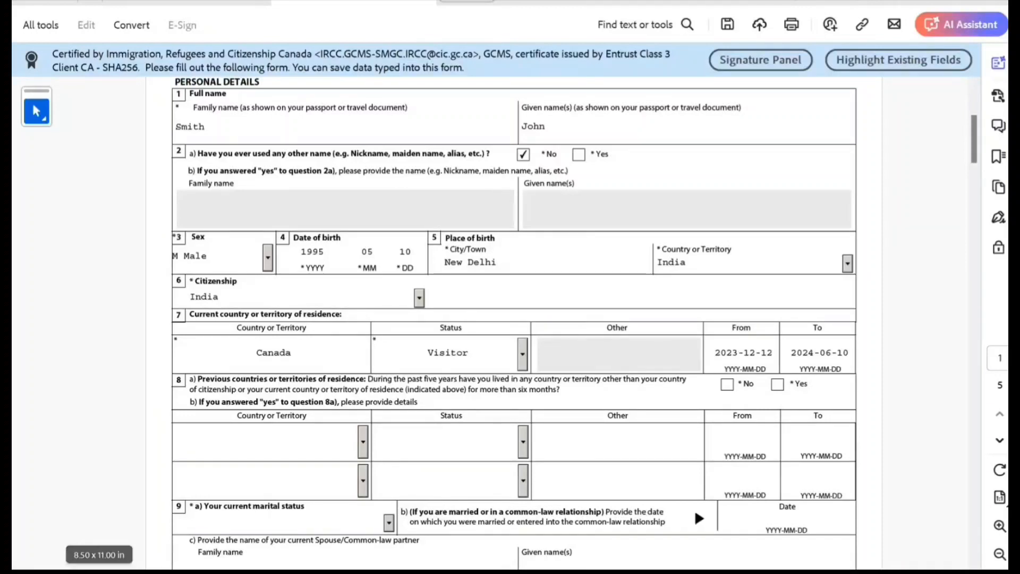
# Answer No to living in other countries and set marital status to Single
pyautogui.click(727, 384)
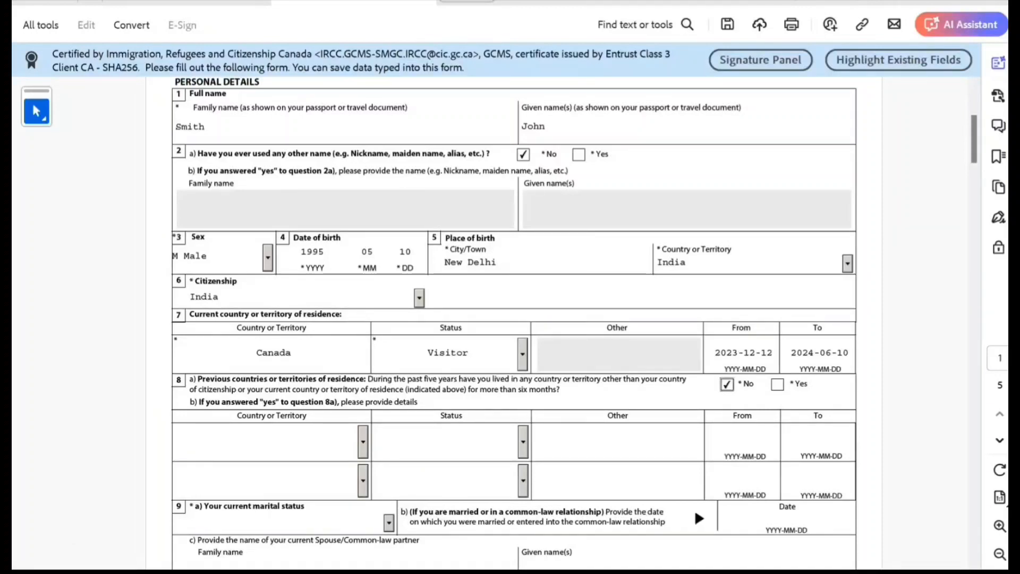
pyautogui.scroll(-2, 513, 323)
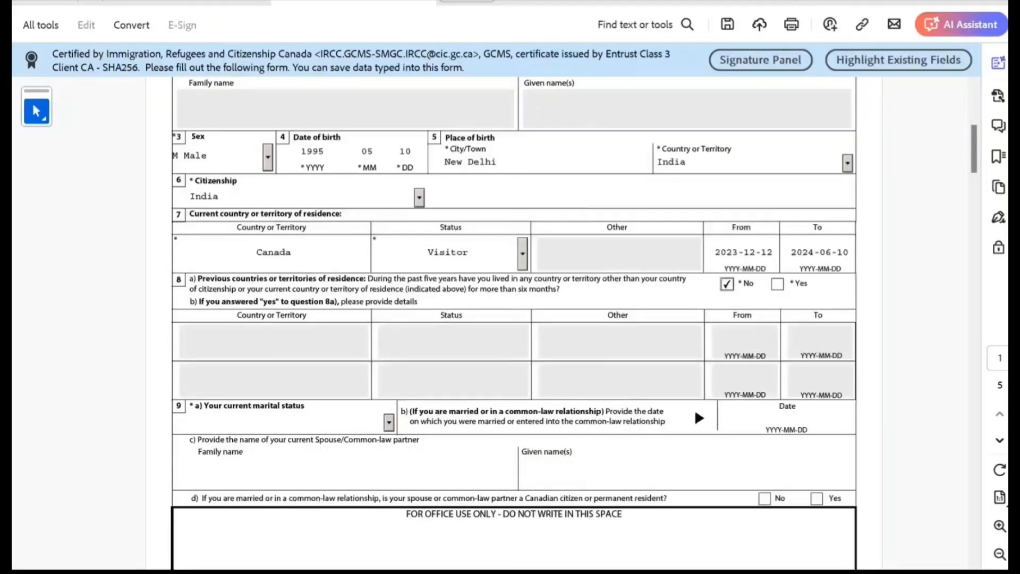
pyautogui.click(389, 422)
pyautogui.press('Down')
pyautogui.press('Down')
pyautogui.press('Down')
pyautogui.press('Down')
pyautogui.press('Down')
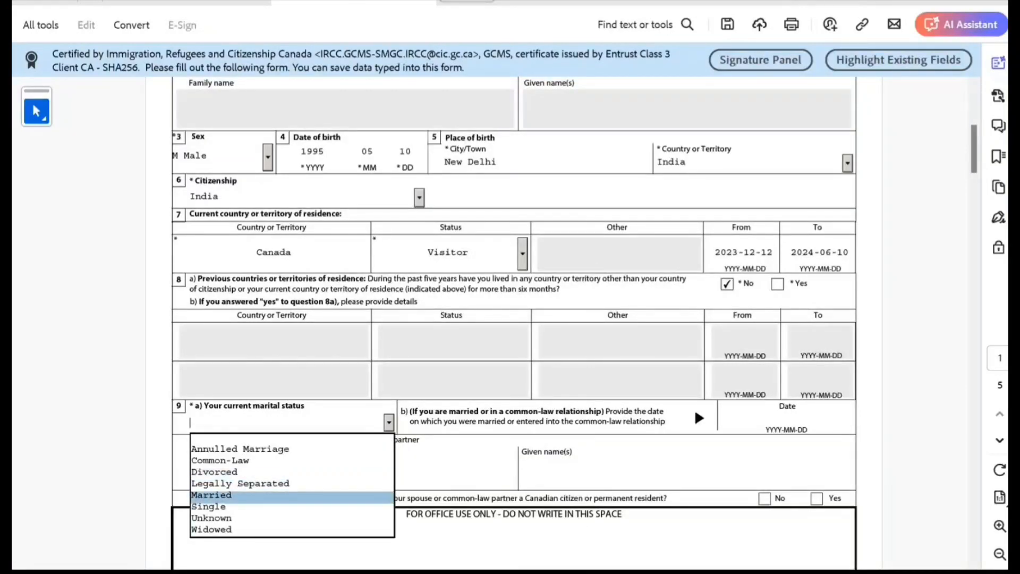
pyautogui.press('Down')
pyautogui.press('Return')
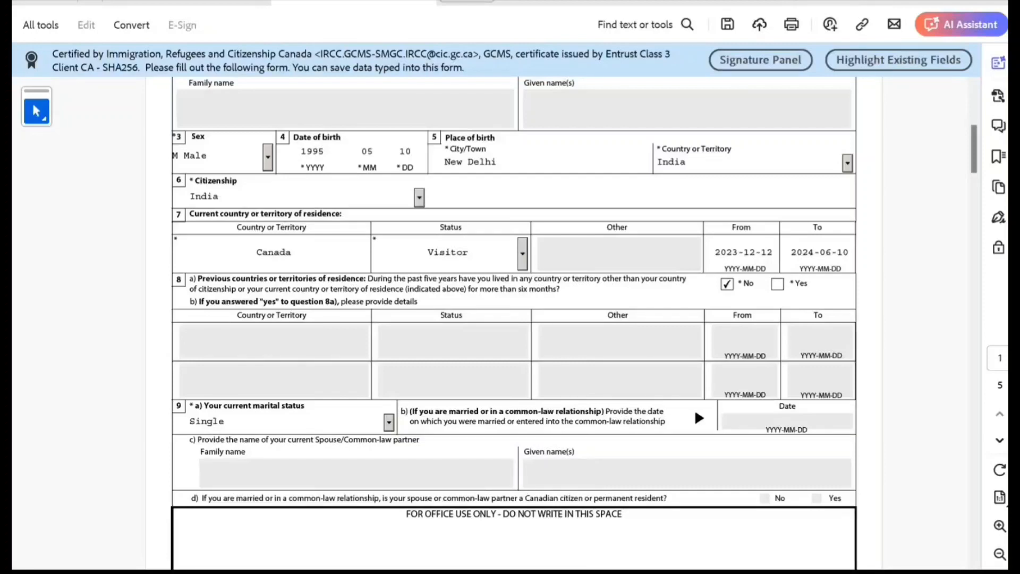
# On page 2, answer No to a previous marriage or common-law relationship
pyautogui.scroll(-5, 513, 323)
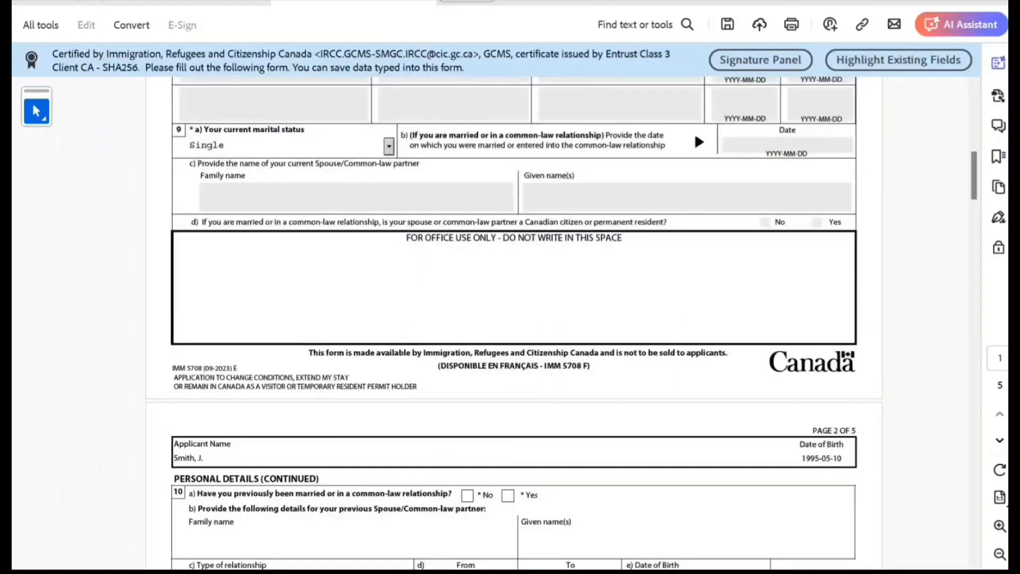
pyautogui.scroll(-3, 513, 323)
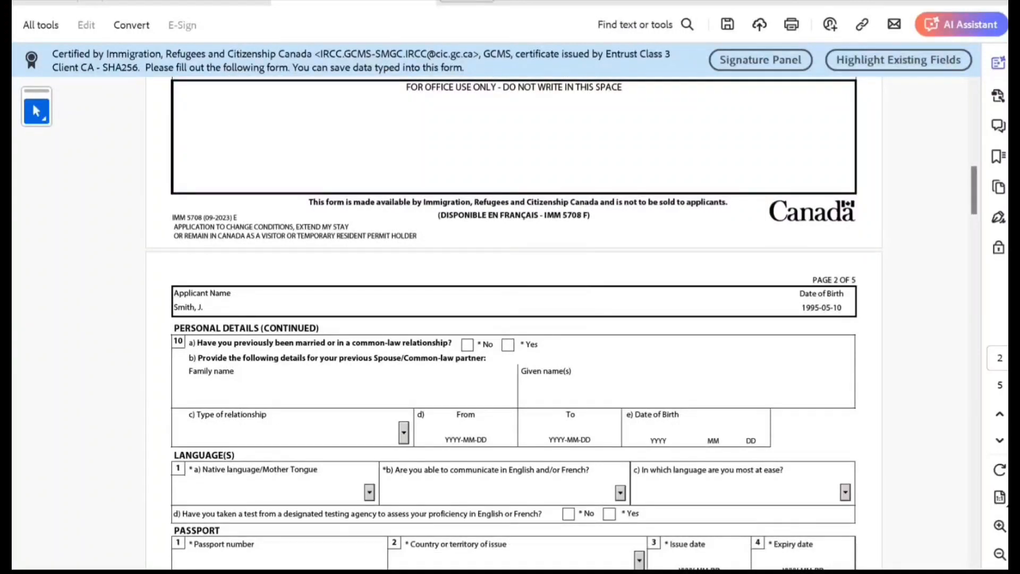
pyautogui.click(466, 345)
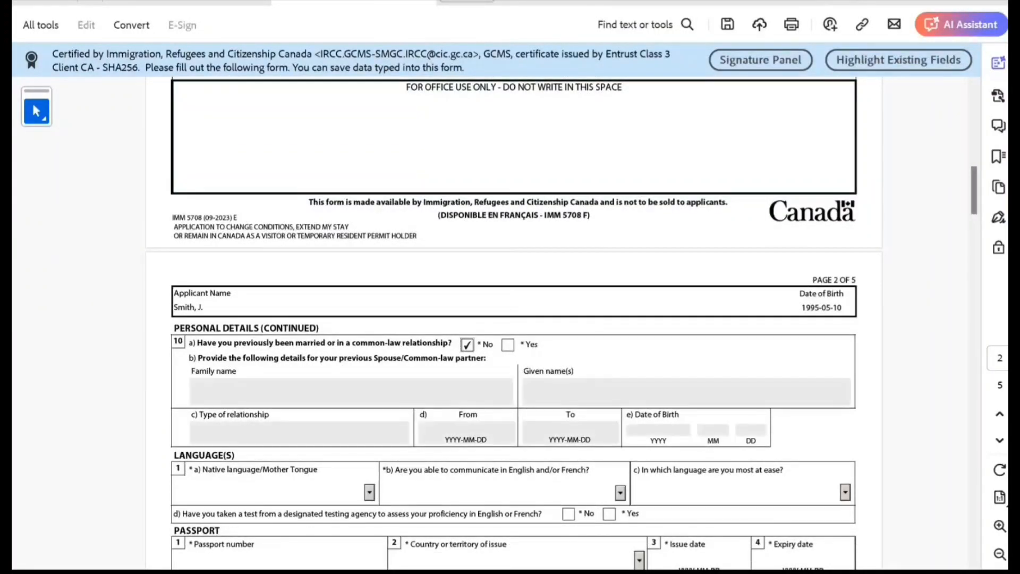
pyautogui.scroll(-3, 513, 323)
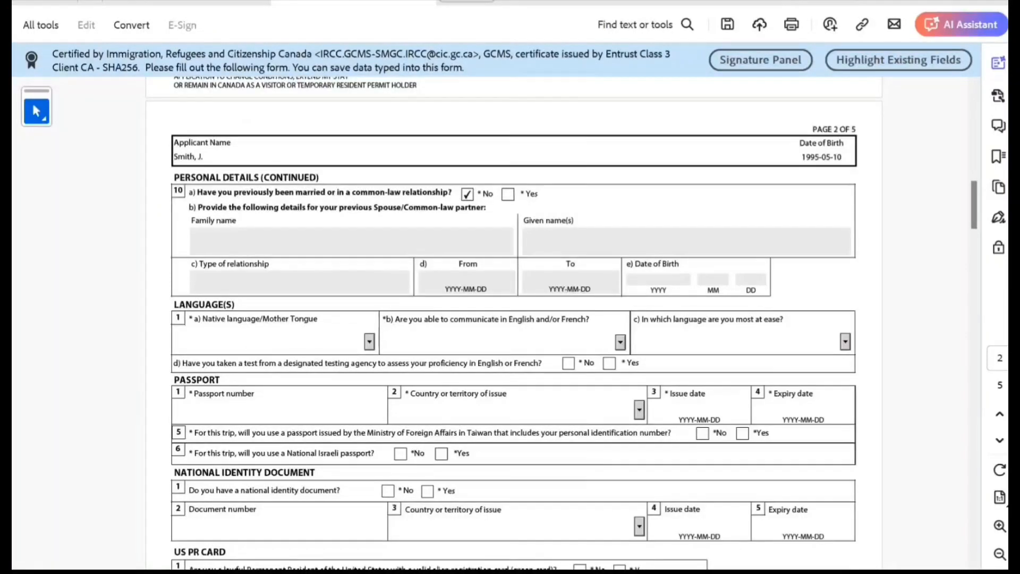
# Set native language to Hindi and communication language to English, and answer No to a language test
pyautogui.press('h')
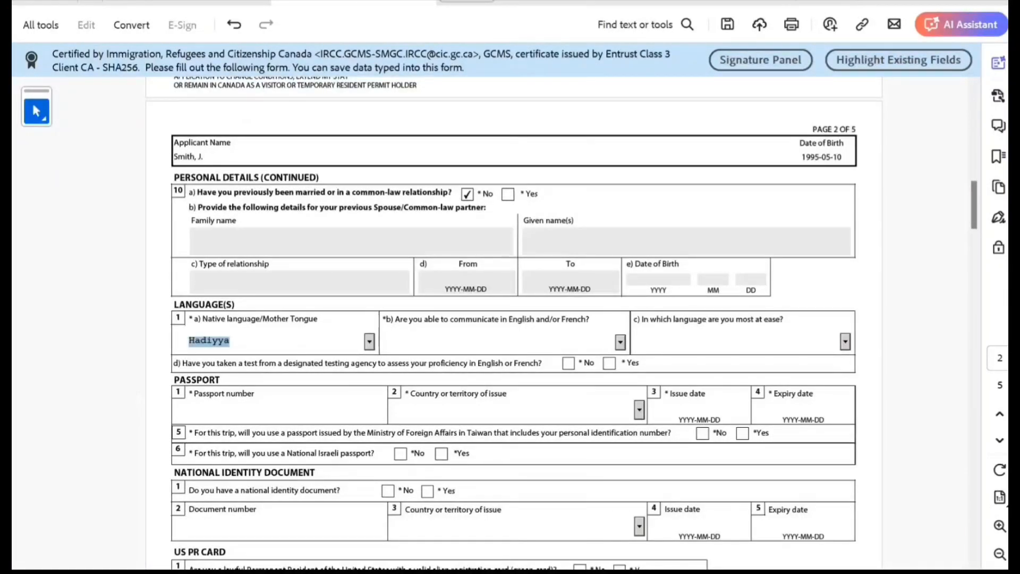
pyautogui.press('h')
pyautogui.press('h')
pyautogui.press('h')
pyautogui.press('h')
pyautogui.press('h')
pyautogui.press('h')
pyautogui.press('h')
pyautogui.press('Tab')
pyautogui.click(620, 342)
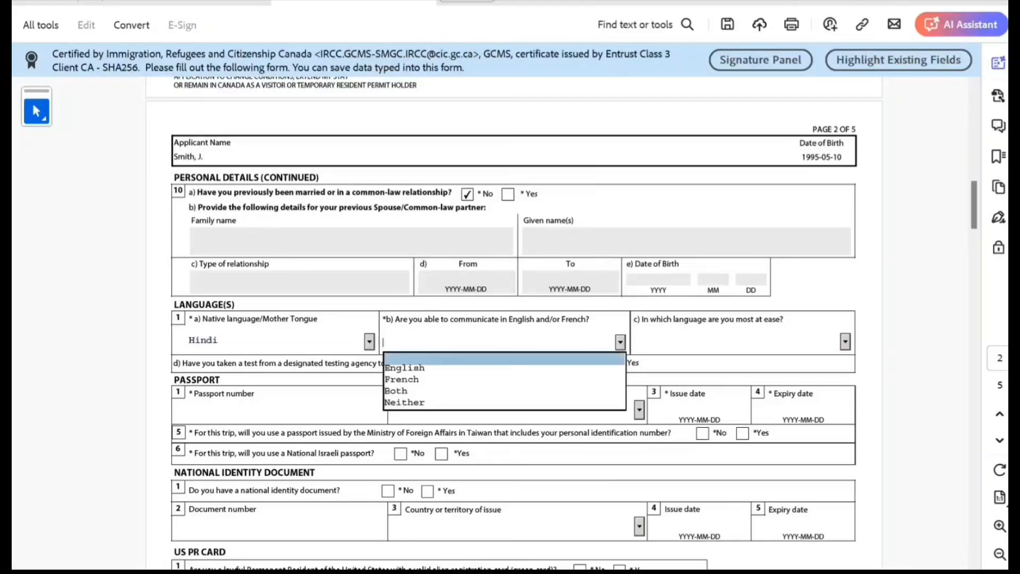
pyautogui.click(404, 368)
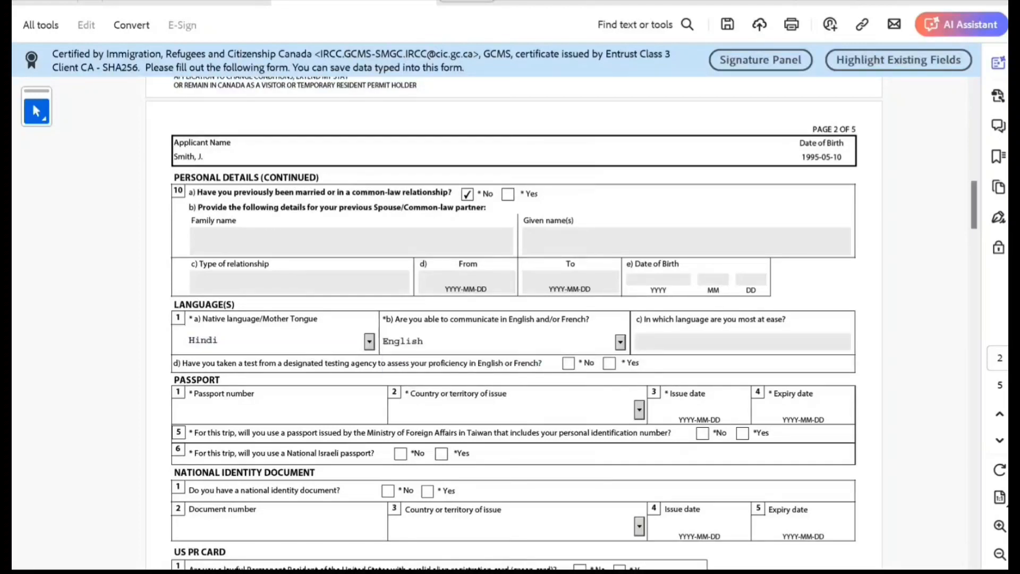
pyautogui.click(568, 363)
# Enter the passport number, issuing country India, issue date 2021-10-10 and expiry 2031-10-09
pyautogui.click(212, 410)
pyautogui.write('K78787878')
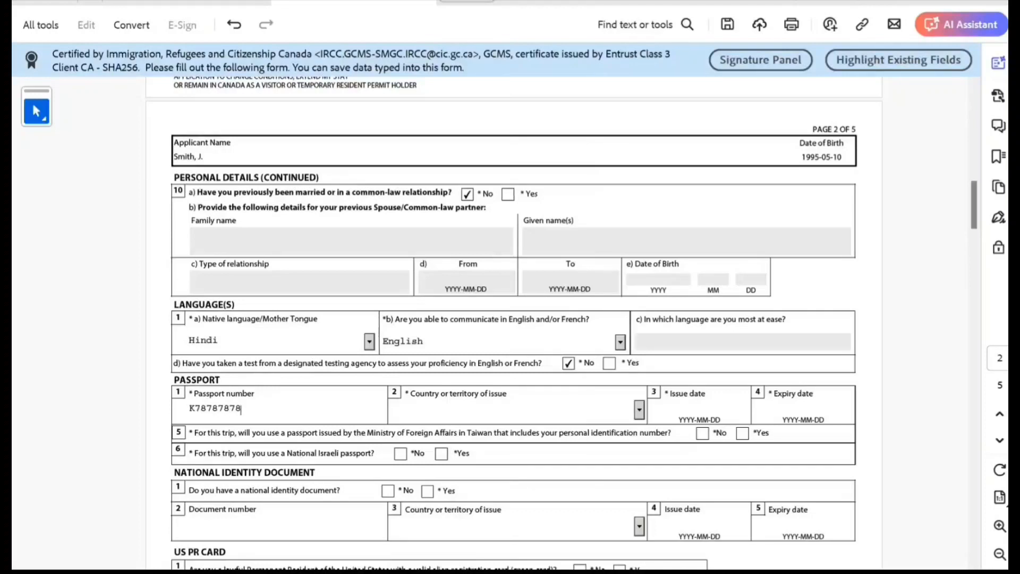
pyautogui.write('77')
pyautogui.click(406, 409)
pyautogui.write('D (Germany, Federal Republic Of')
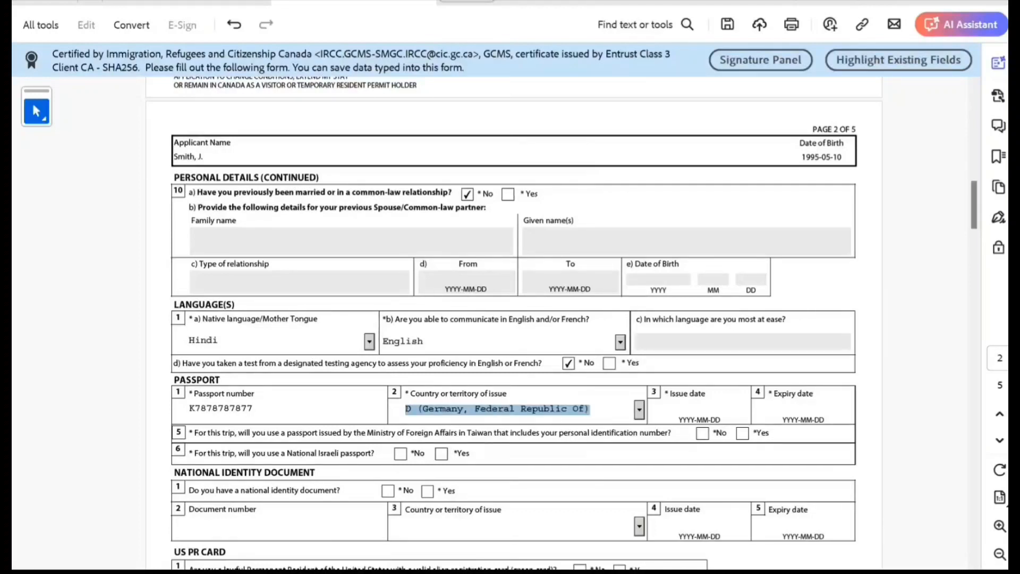
pyautogui.write('IND (India')
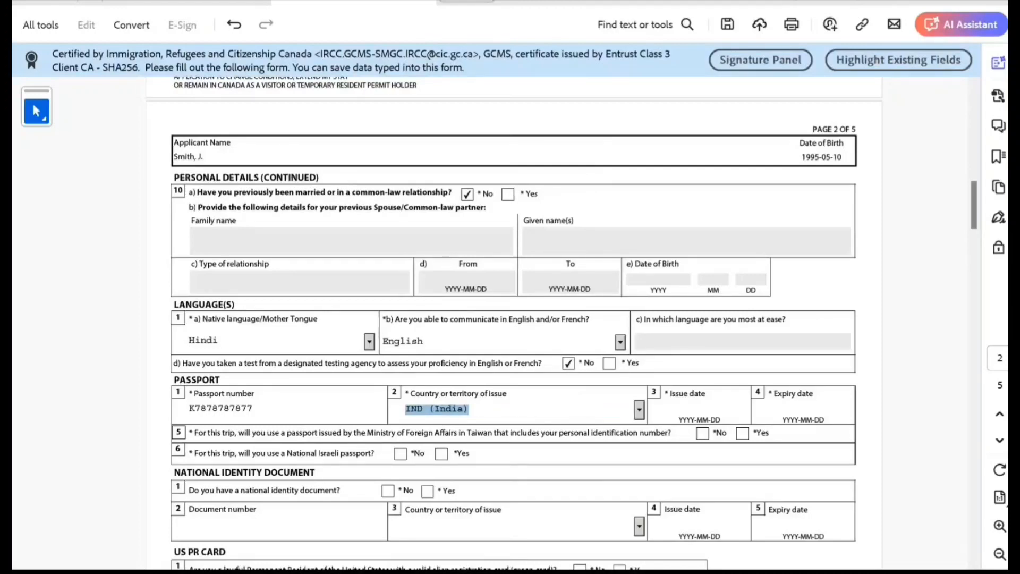
pyautogui.click(706, 410)
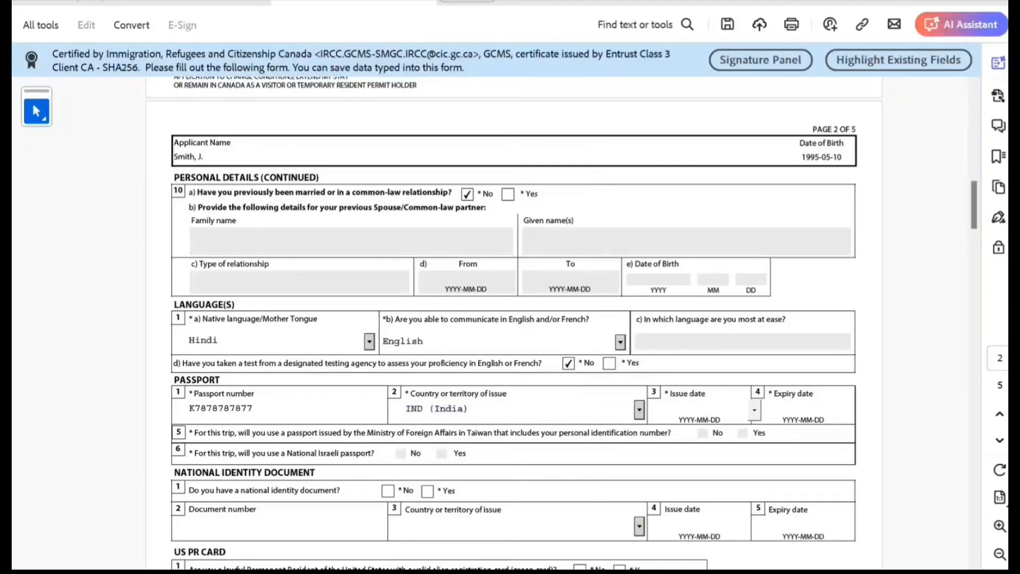
pyautogui.write('2021-10-10')
pyautogui.click(810, 410)
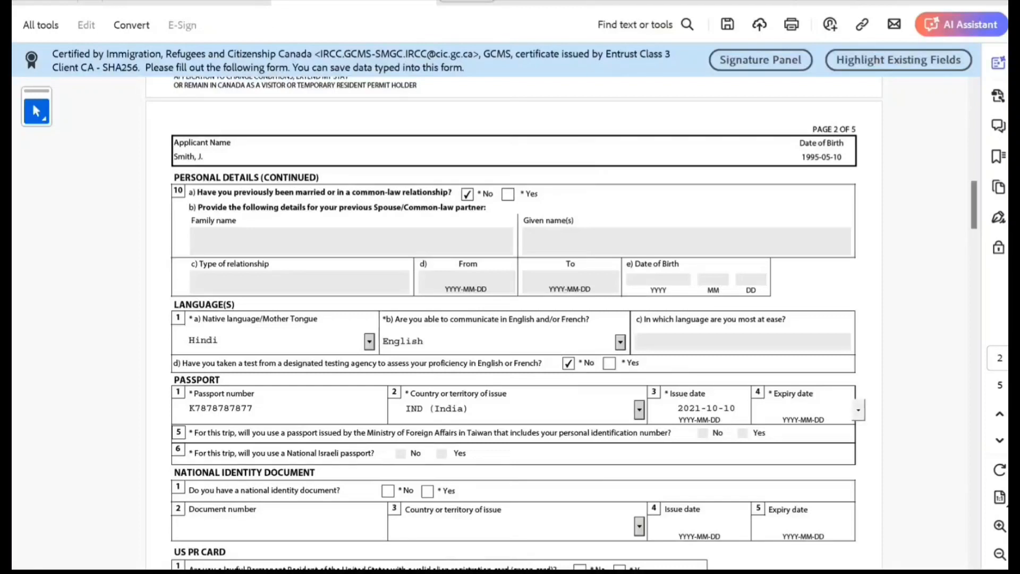
pyautogui.write('2031-10-09')
# Answer No for a national identity document and a US PR card
pyautogui.scroll(-1, 509, 322)
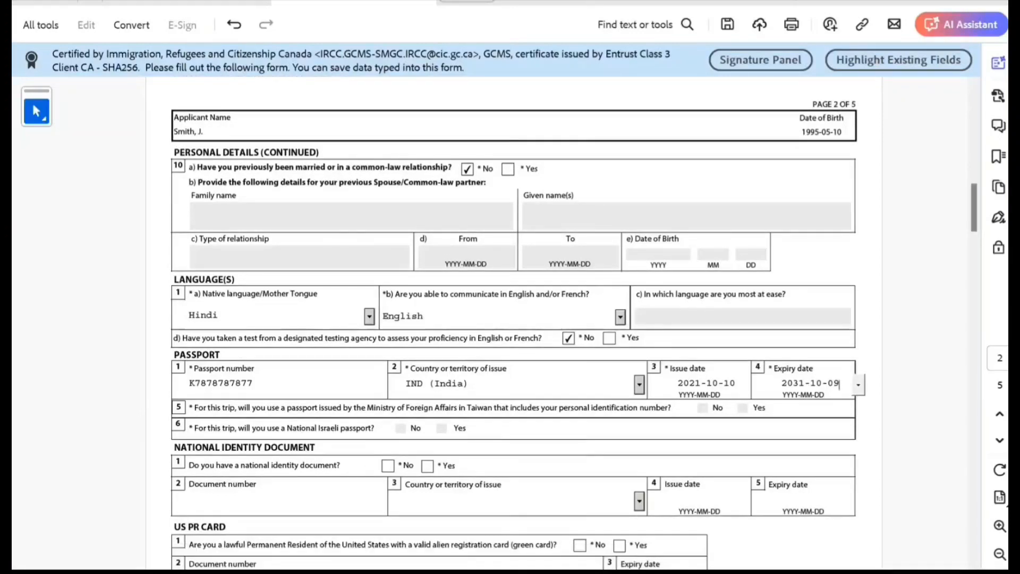
pyautogui.scroll(-2, 510, 323)
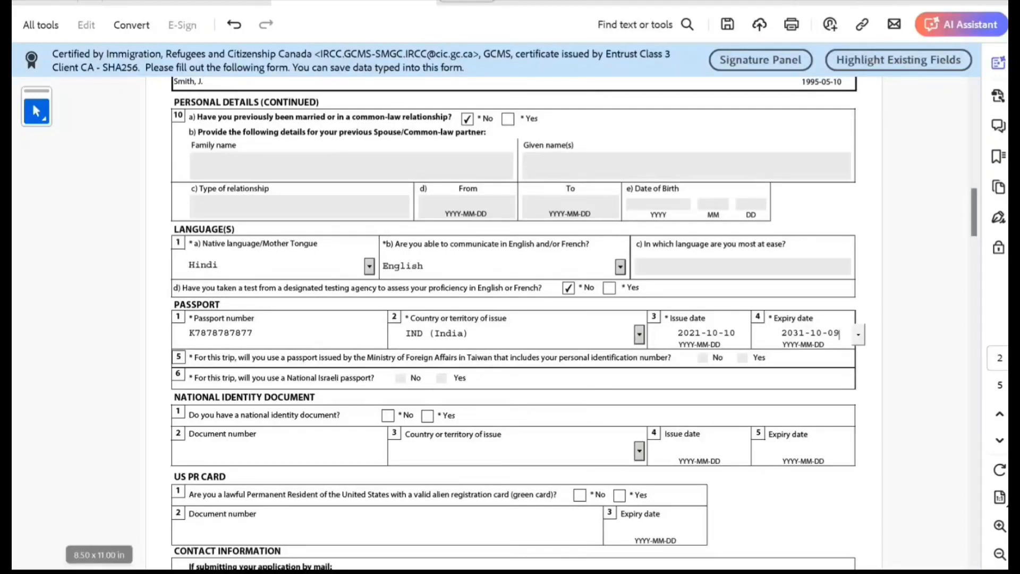
pyautogui.click(388, 415)
pyautogui.scroll(-3, 510, 319)
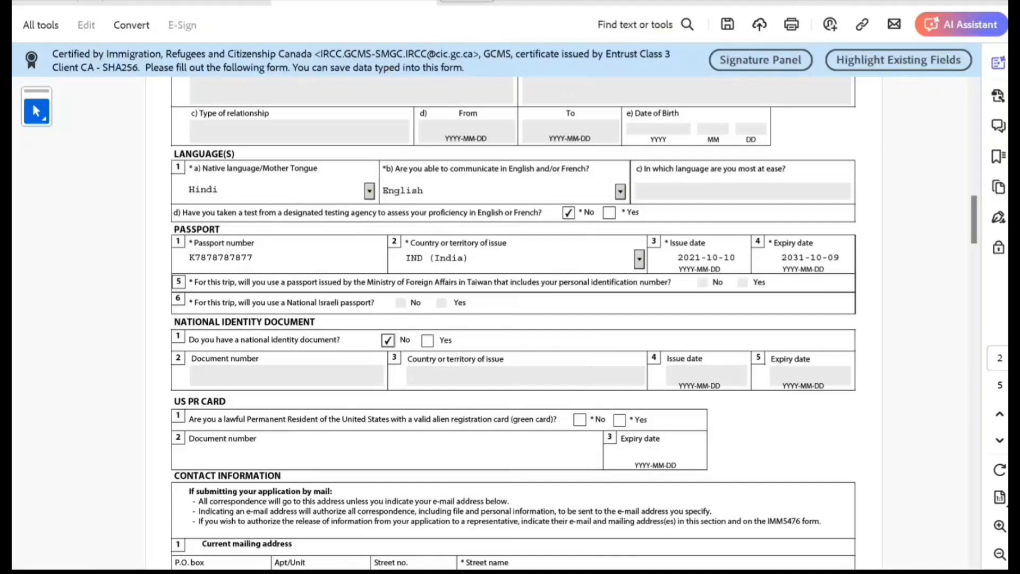
pyautogui.click(579, 420)
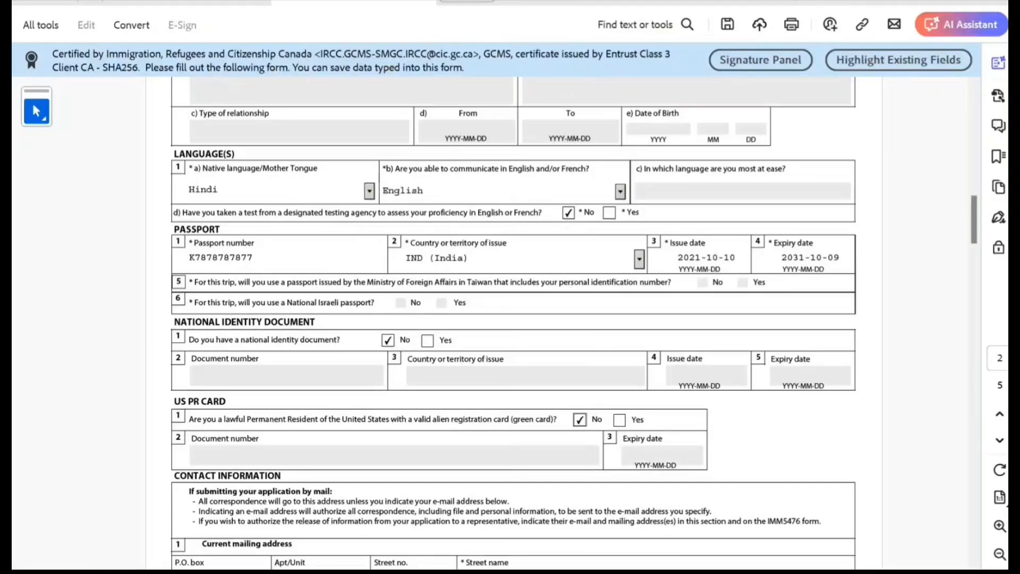
# Mark the residential address as same as mailing and enter the mailing street number
pyautogui.scroll(-3, 514, 319)
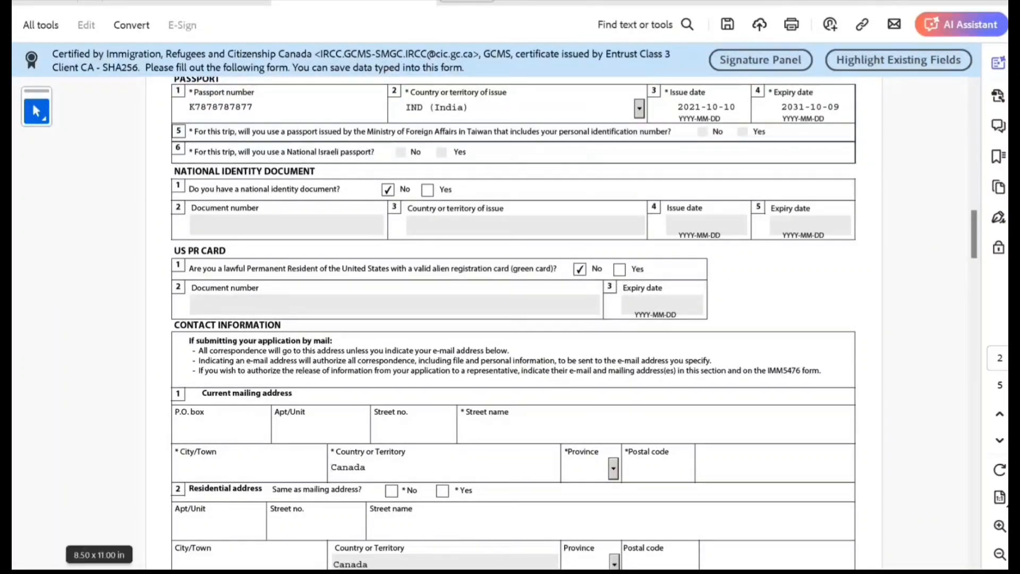
pyautogui.click(442, 490)
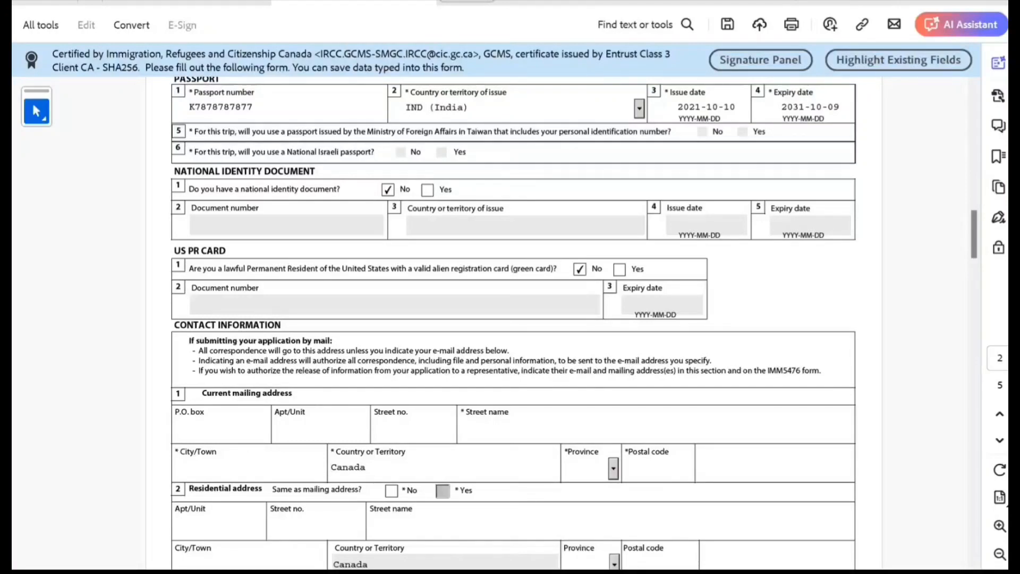
pyautogui.click(221, 429)
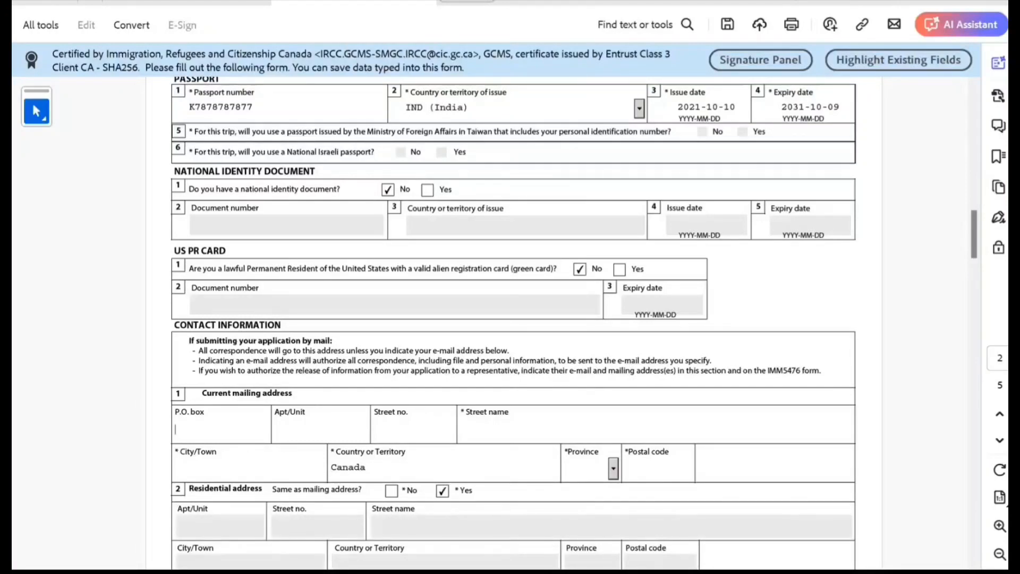
pyautogui.click(319, 429)
pyautogui.click(412, 429)
pyautogui.write('45554')
pyautogui.press('Tab')
# Enter the street name, city Toronto and province ON
pyautogui.write('dfd')
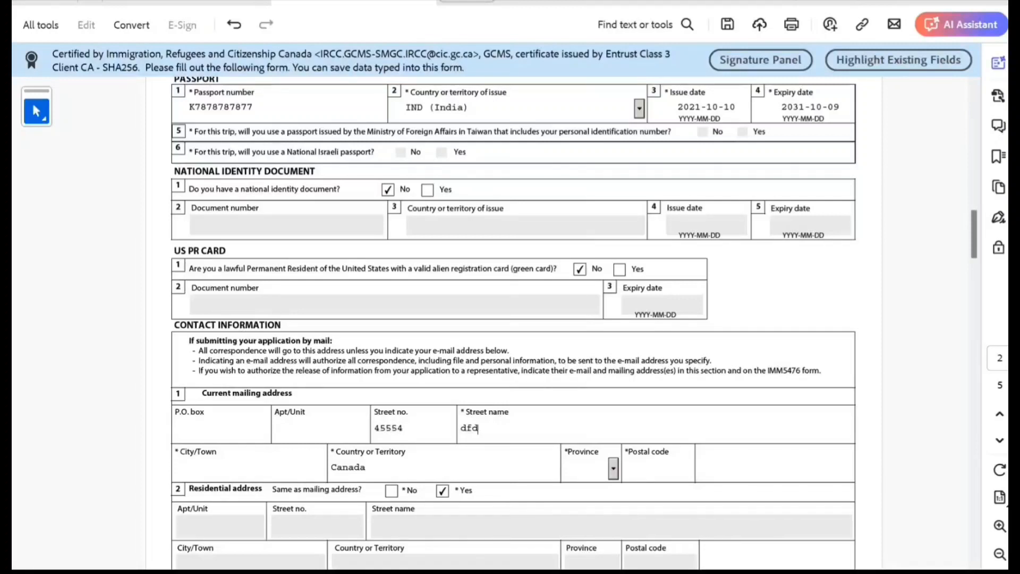
pyautogui.write('fdfdf')
pyautogui.press('Tab')
pyautogui.write('Toronto')
pyautogui.press('Tab')
pyautogui.press('Tab')
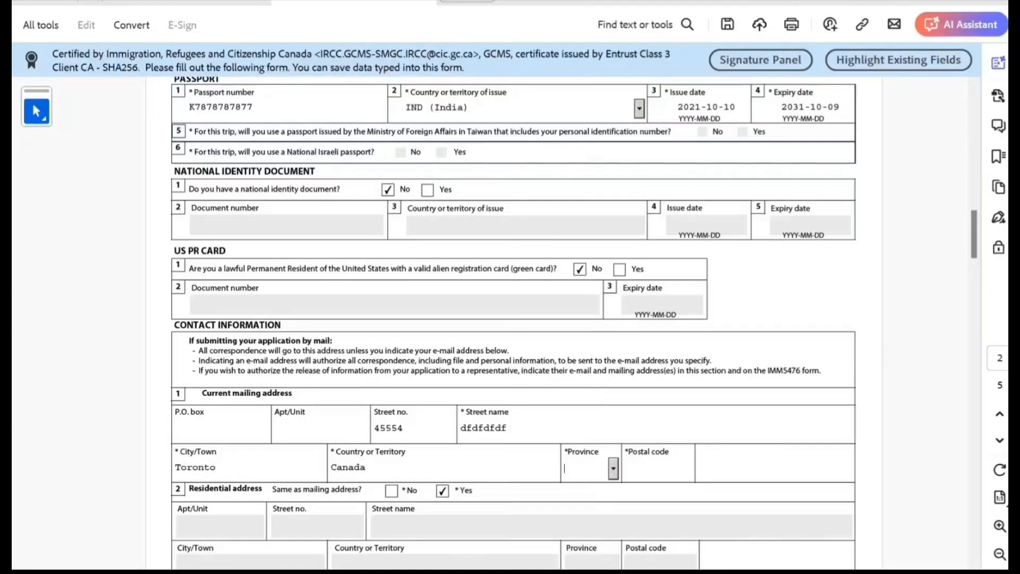
pyautogui.write('ON')
pyautogui.press('Tab')
pyautogui.scroll(-4, 513, 323)
# Enter a Canada/US Cellular phone number with extension and the contact's e-mail address
pyautogui.scroll(-4, 513, 323)
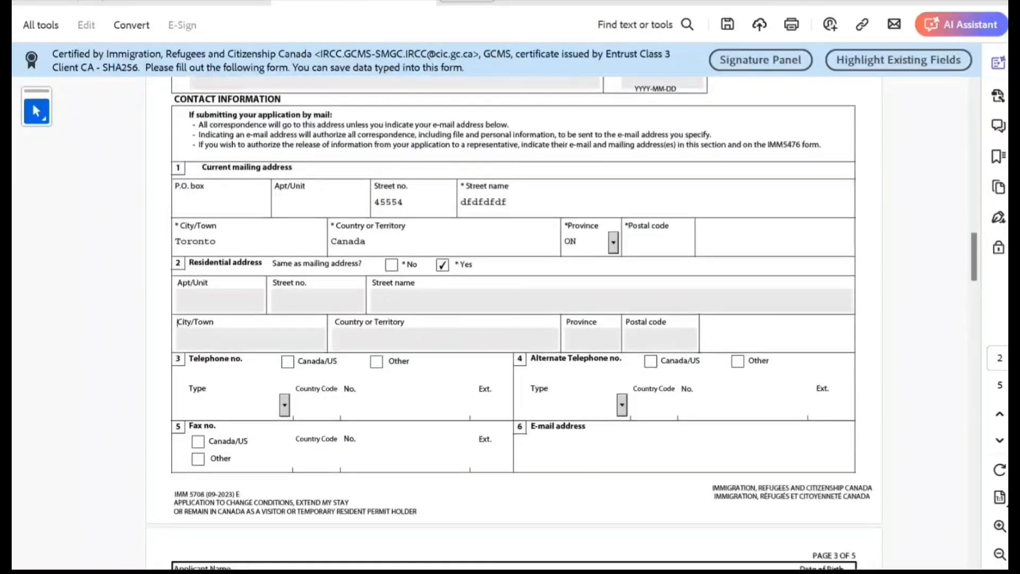
pyautogui.click(287, 336)
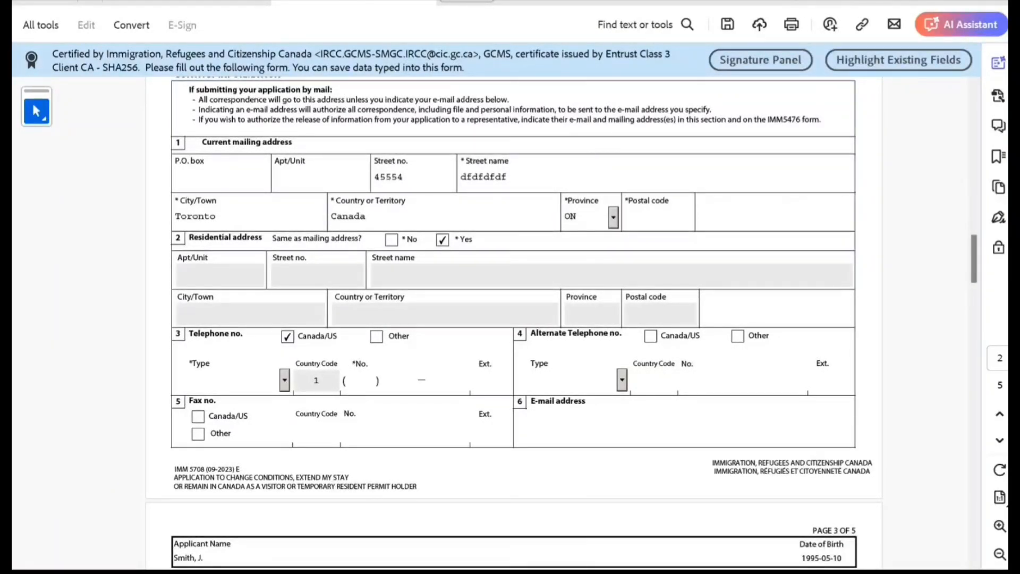
pyautogui.write('898989898989898')
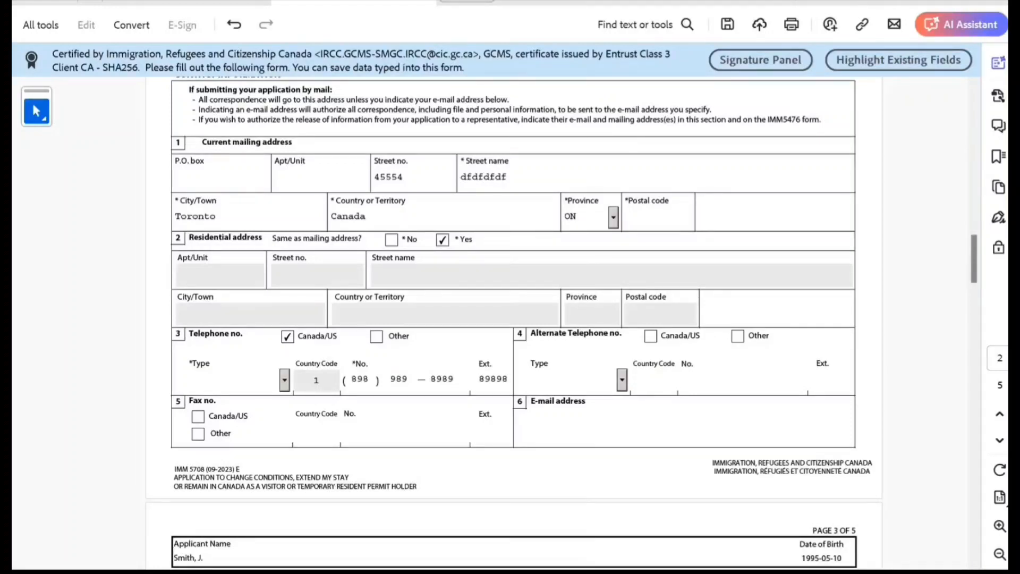
pyautogui.click(285, 380)
pyautogui.click(223, 422)
pyautogui.click(532, 426)
pyautogui.write('kknkknkn')
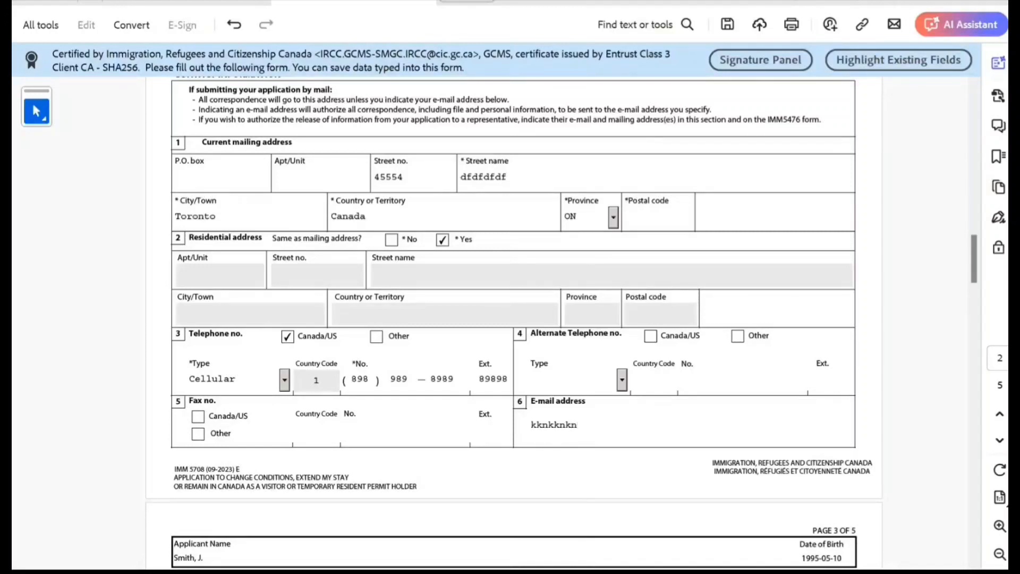
pyautogui.write('@gvgvgvg.com')
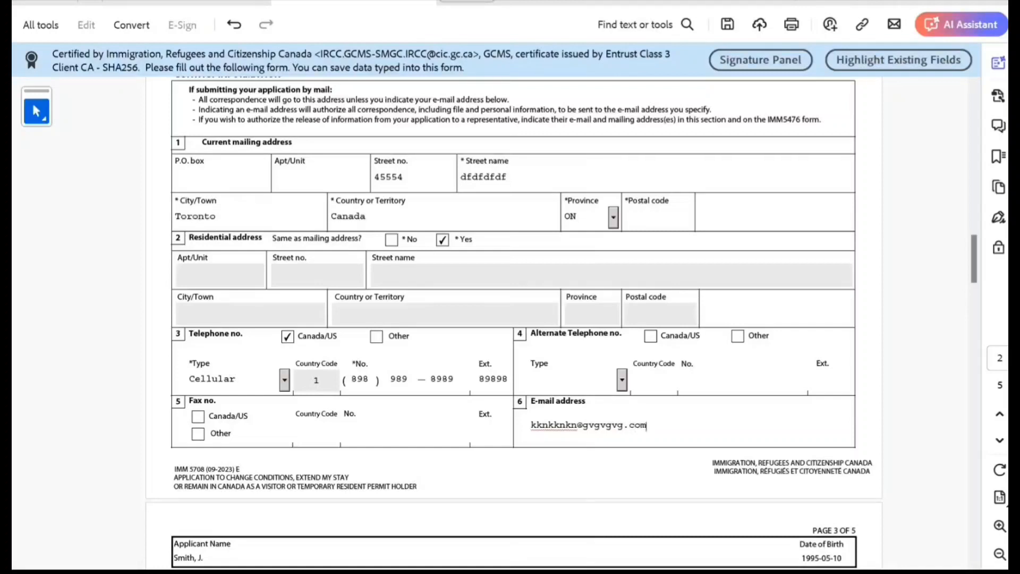
# Record original entry on 2023-12-12 at Toronto Pearson Airport Canada
pyautogui.scroll(-4, 355, 464)
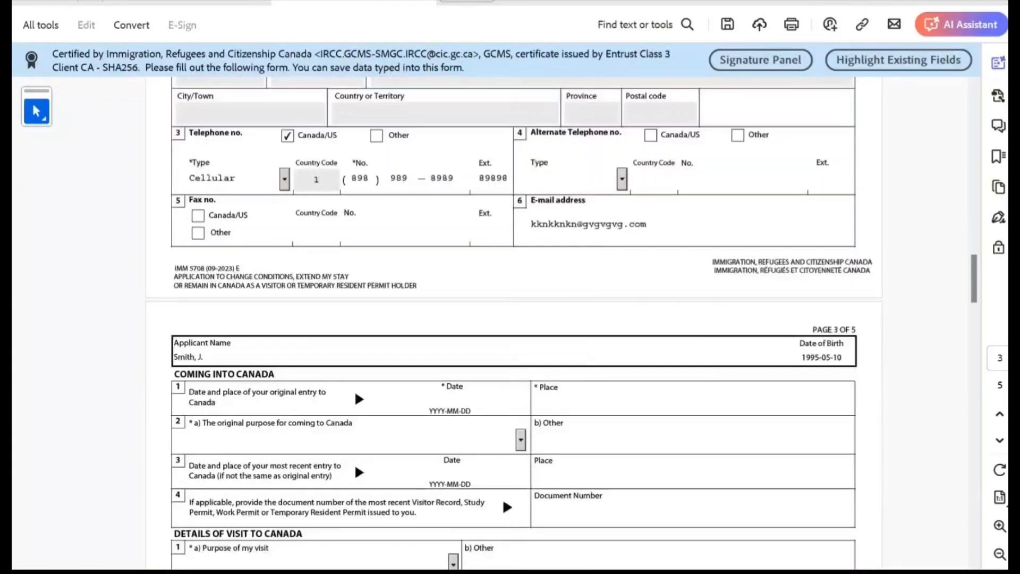
pyautogui.scroll(-1, 355, 464)
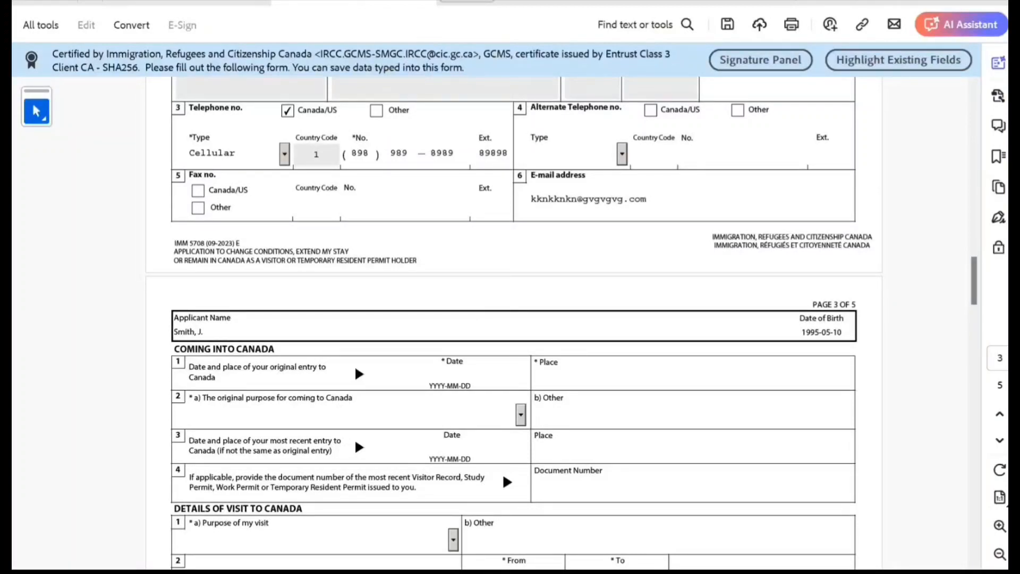
pyautogui.click(453, 376)
pyautogui.write('2023')
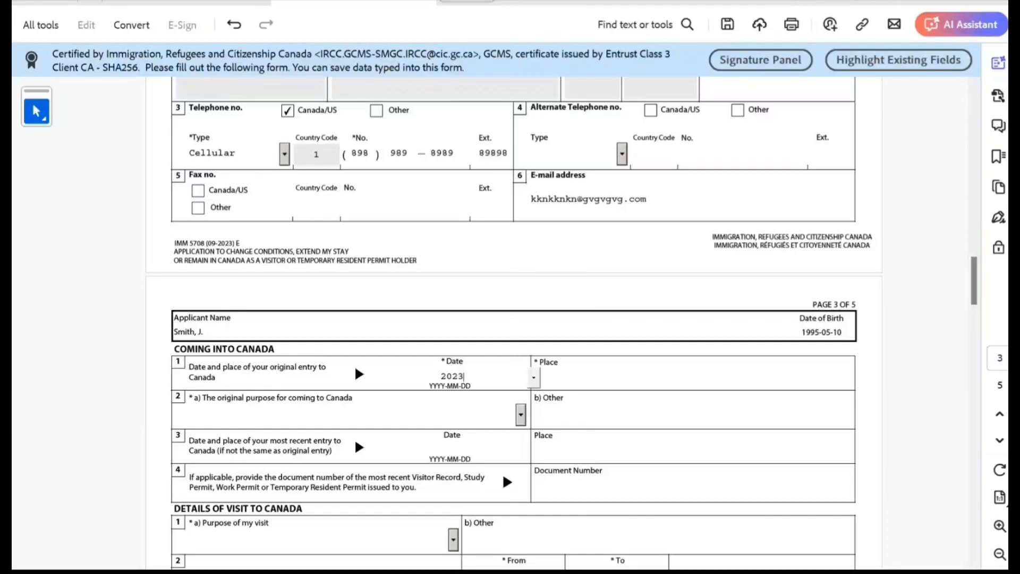
pyautogui.write('-12-12')
pyautogui.press('Tab')
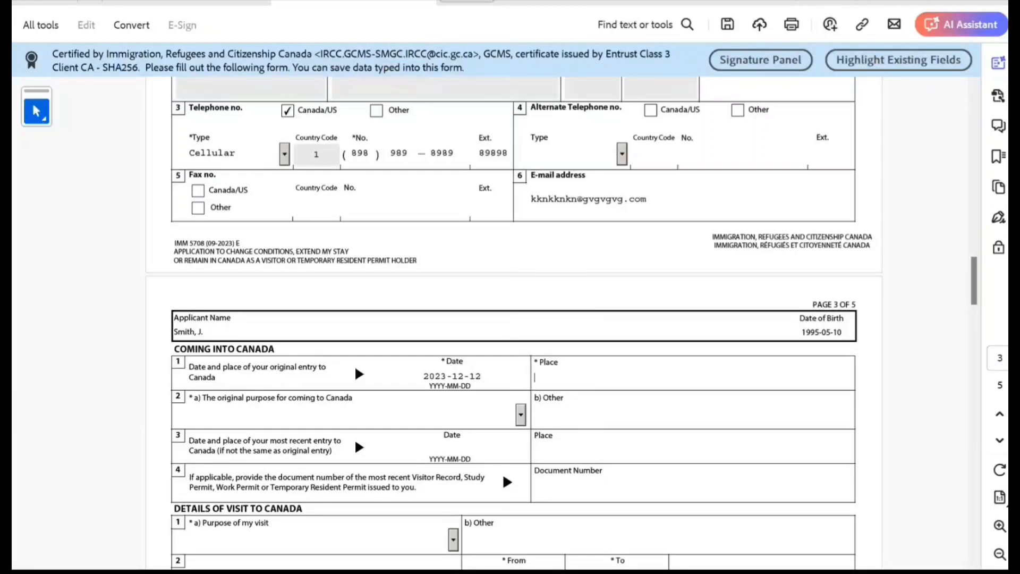
pyautogui.write('Toronto Pearson A')
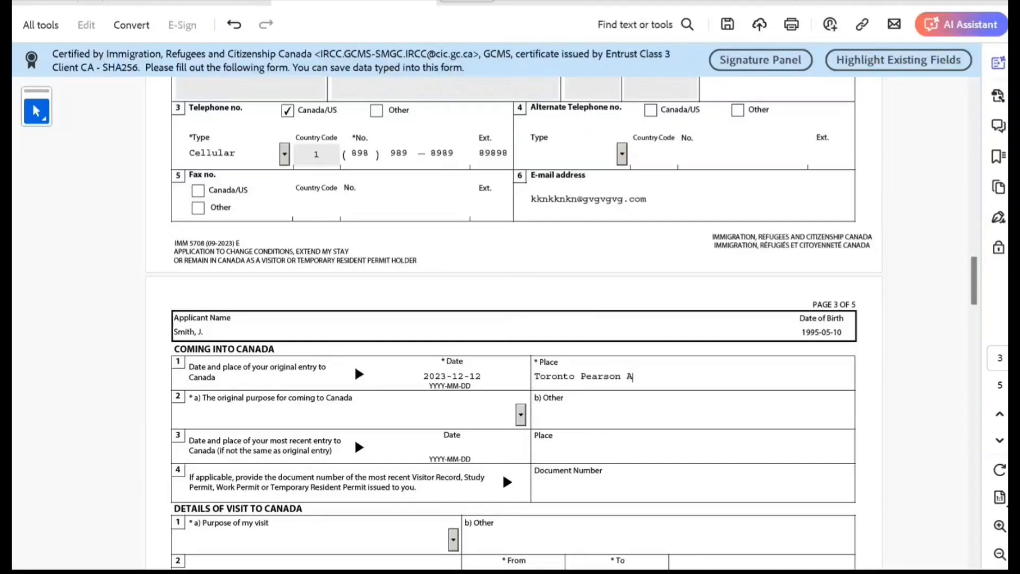
pyautogui.write('irport Canada')
# Choose Family Visit as the original purpose of coming to Canada
pyautogui.click(520, 414)
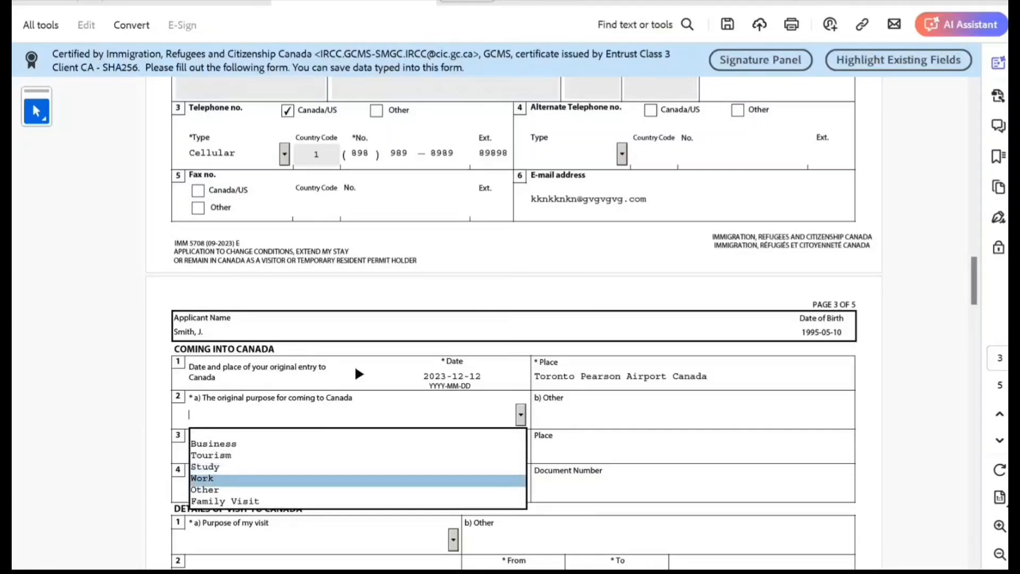
pyautogui.press('Up')
pyautogui.press('Up')
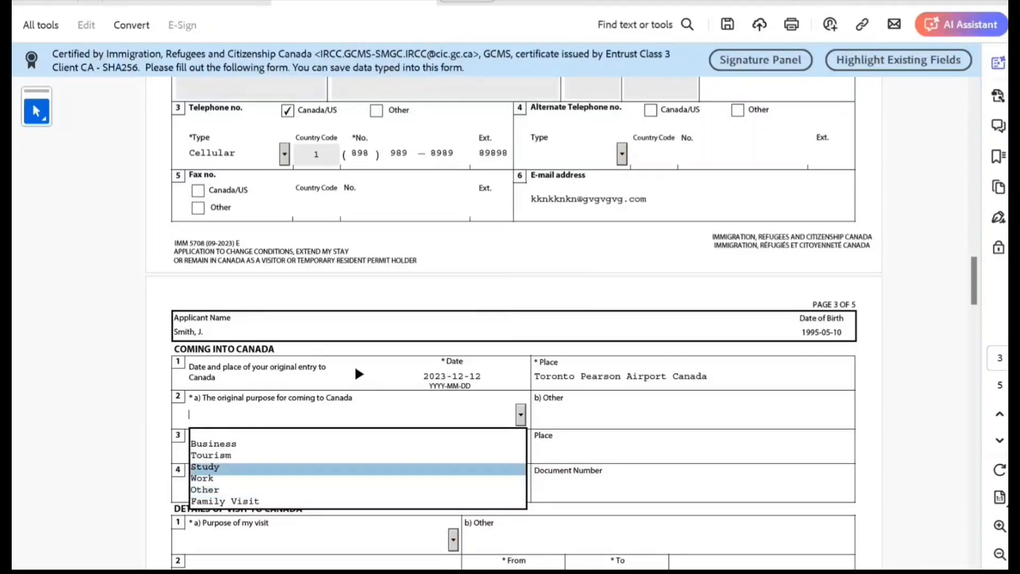
pyautogui.scroll(-1, 357, 469)
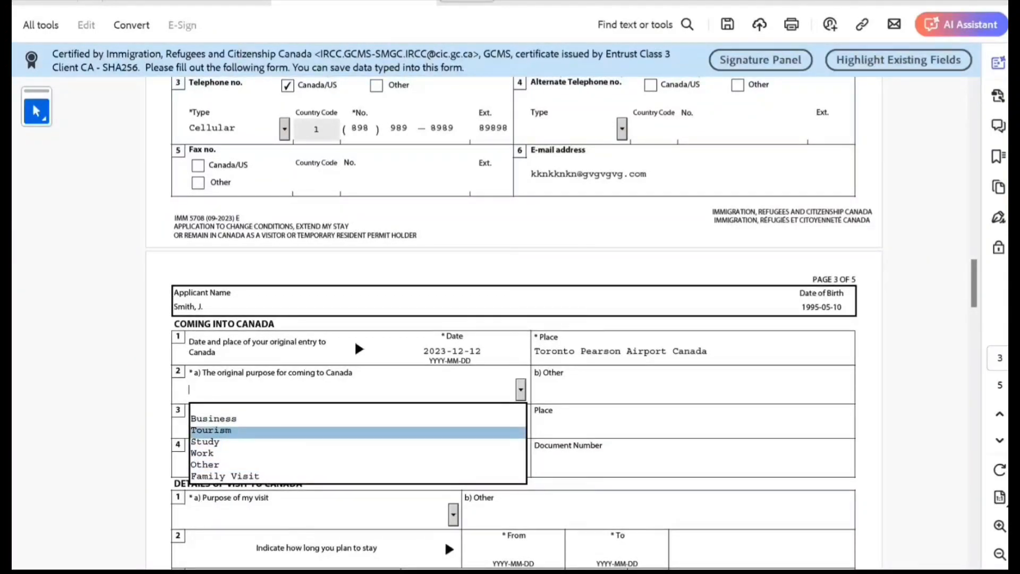
pyautogui.press('Down')
pyautogui.press('Down')
pyautogui.press('Down')
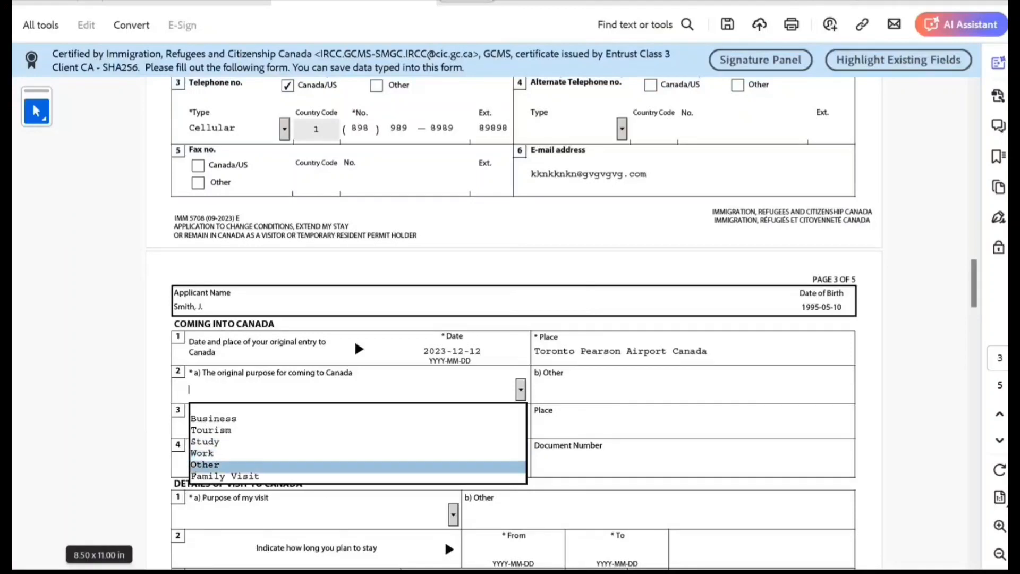
pyautogui.press('Down')
pyautogui.press('Return')
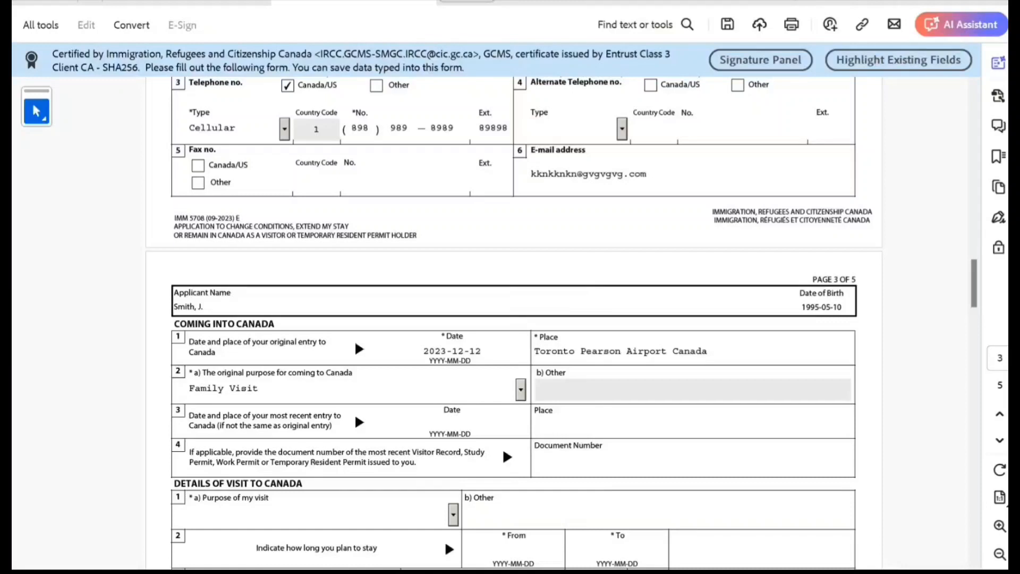
pyautogui.scroll(-1, 561, 323)
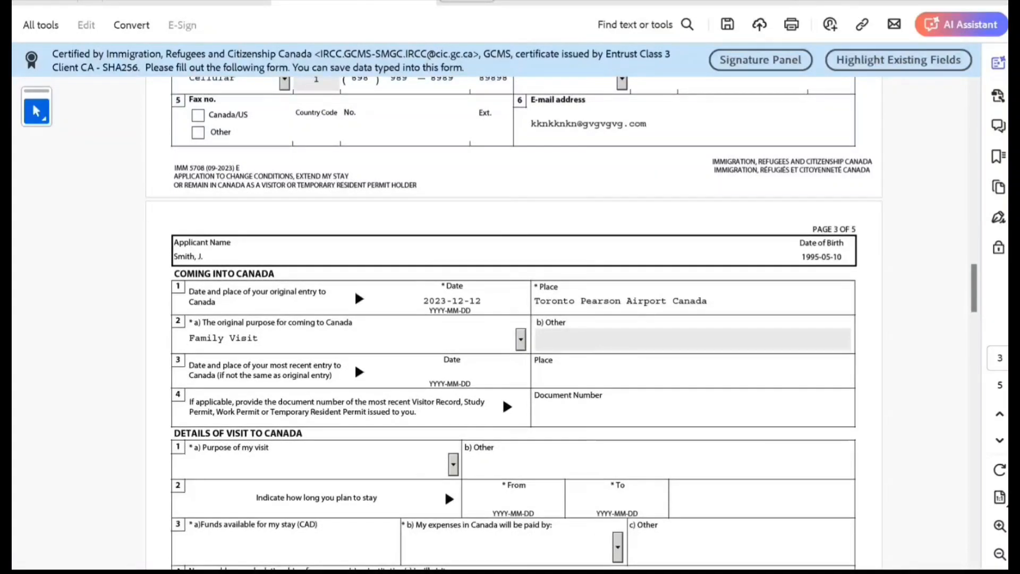
pyautogui.scroll(-2, 560, 324)
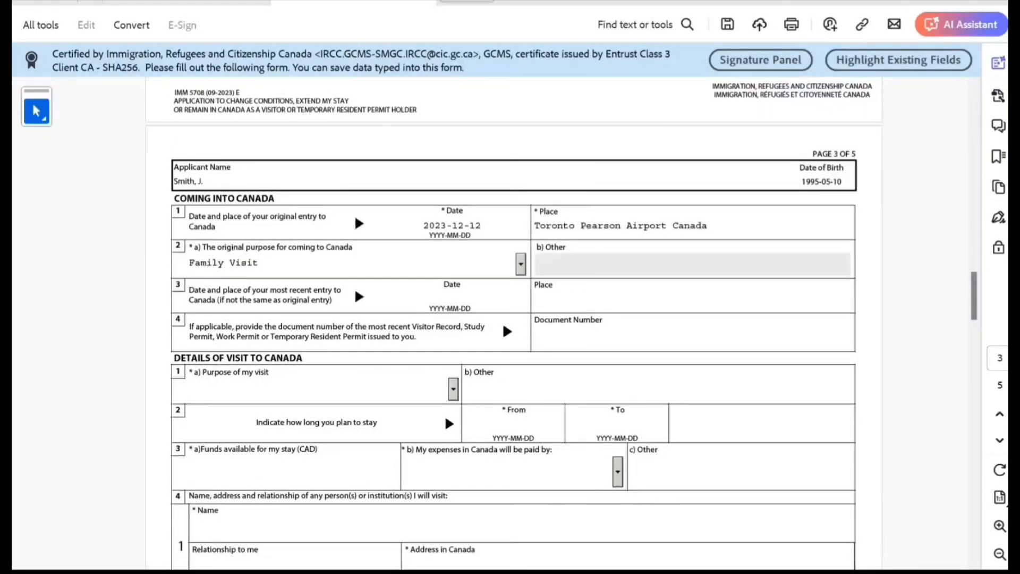
# Set the visit purpose to Family Visit, try start date 2023-12-12, and dismiss the validation error
pyautogui.click(453, 389)
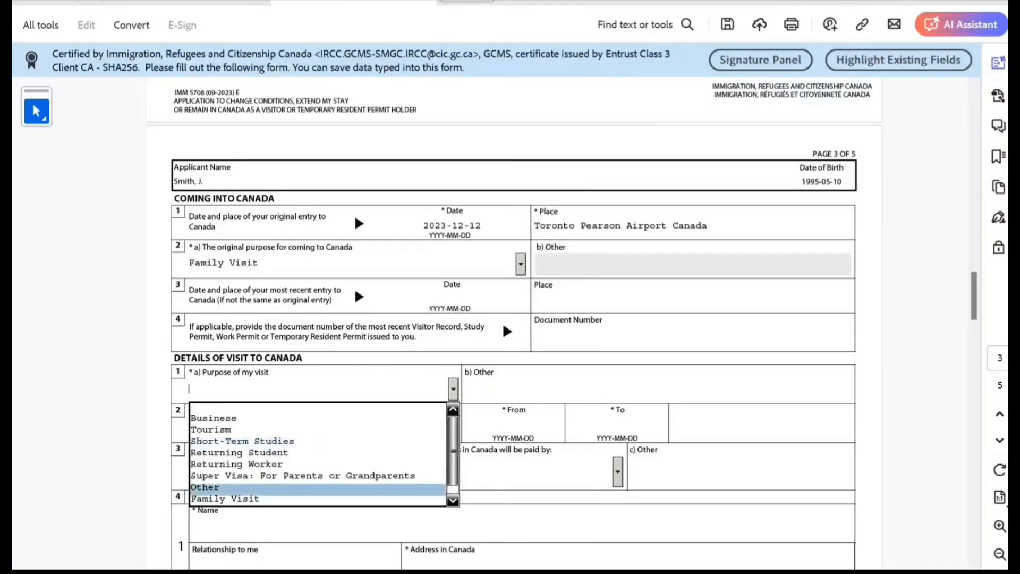
pyautogui.press('Return')
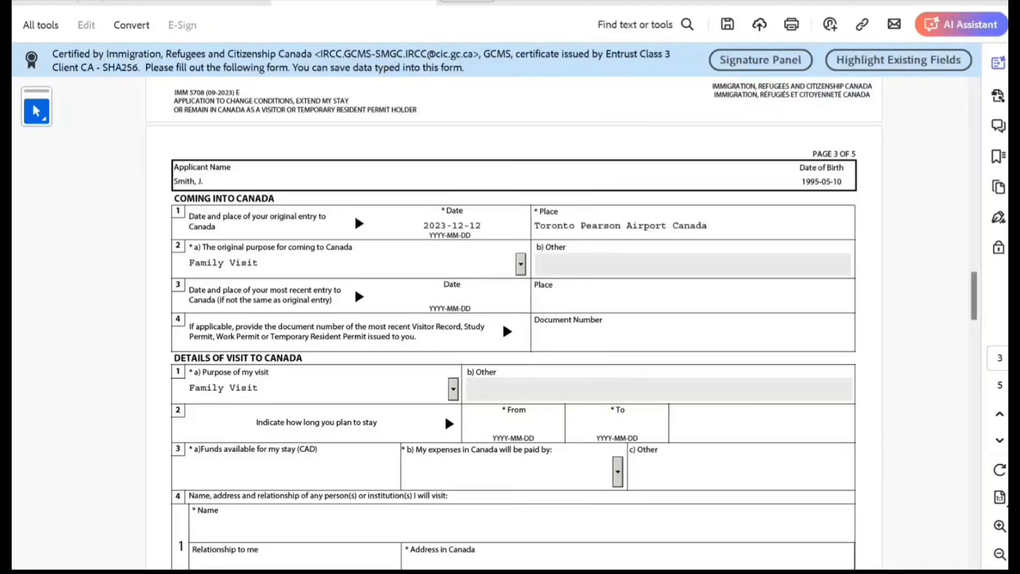
pyautogui.click(514, 428)
pyautogui.write('2023')
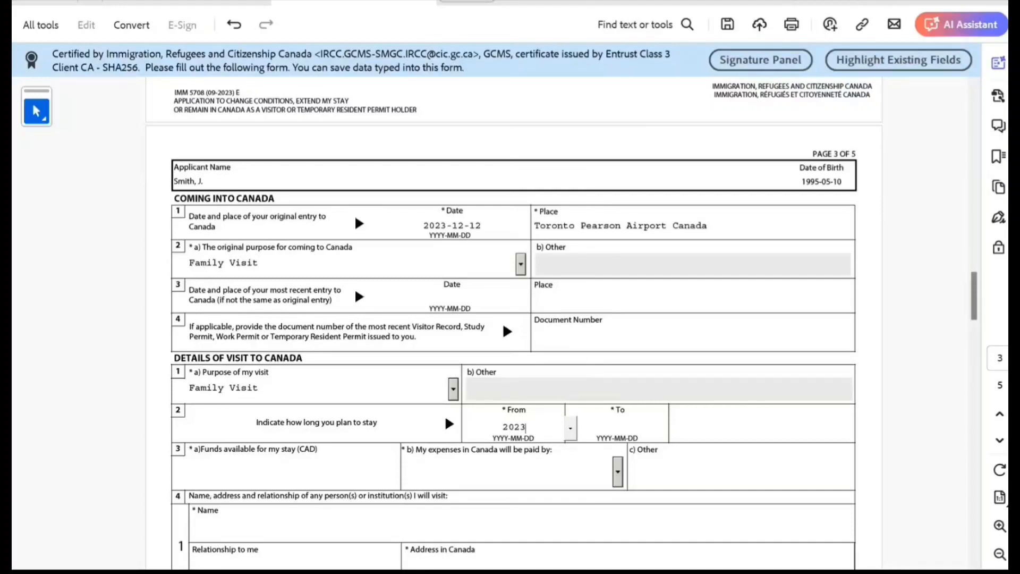
pyautogui.write('-12-12')
pyautogui.press('Return')
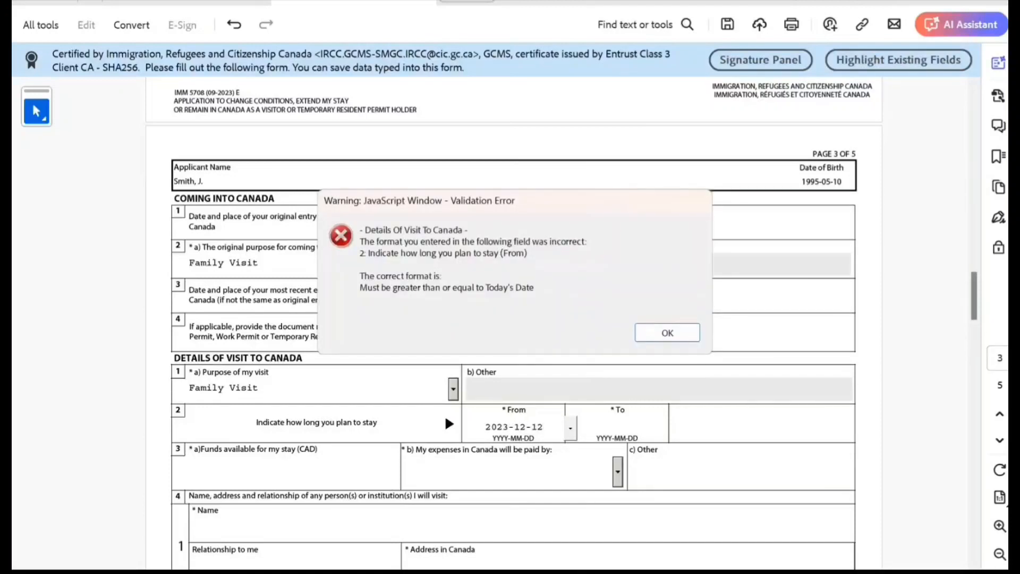
pyautogui.click(661, 332)
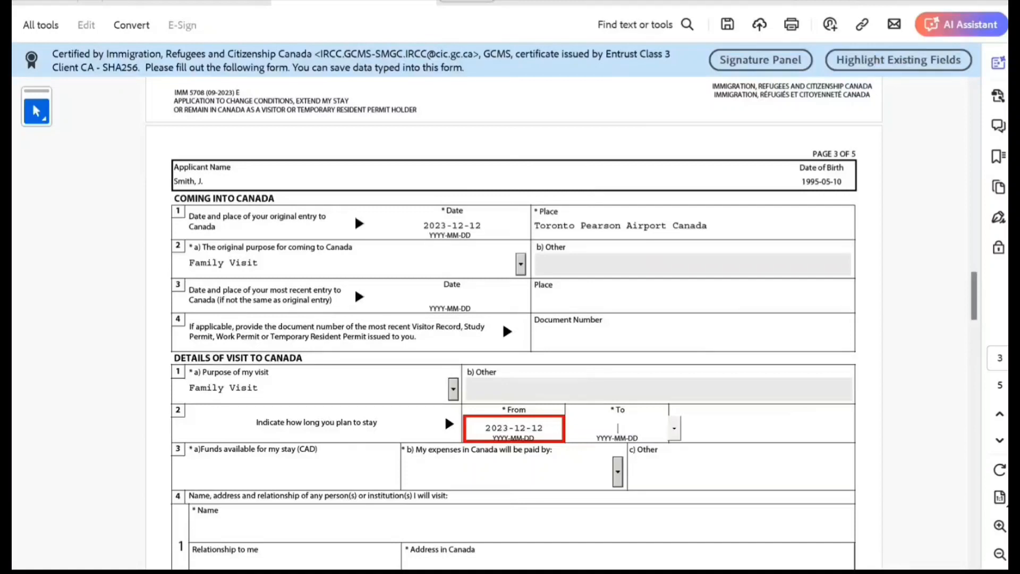
# Correct the planned stay to run from 2024-06-10 to 2024-08-15
pyautogui.click(508, 428)
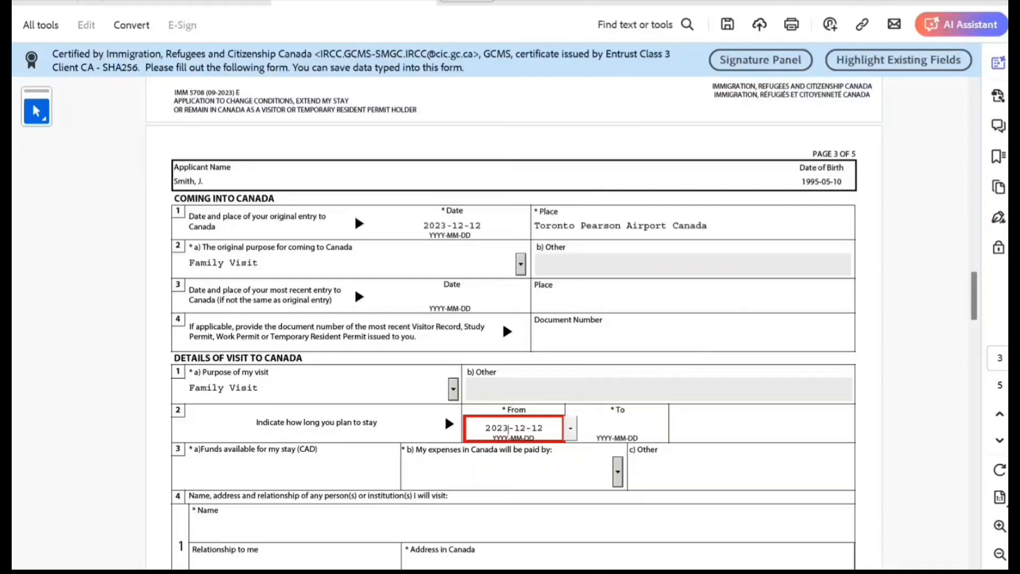
pyautogui.press('BackSpace')
pyautogui.press('End')
pyautogui.write('4')
pyautogui.press('BackSpace')
pyautogui.press('BackSpace')
pyautogui.press('BackSpace')
pyautogui.press('BackSpace')
pyautogui.press('BackSpace')
pyautogui.press('BackSpace')
pyautogui.press('BackSpace')
pyautogui.press('BackSpace')
pyautogui.press('BackSpace')
pyautogui.press('BackSpace')
pyautogui.write('2024')
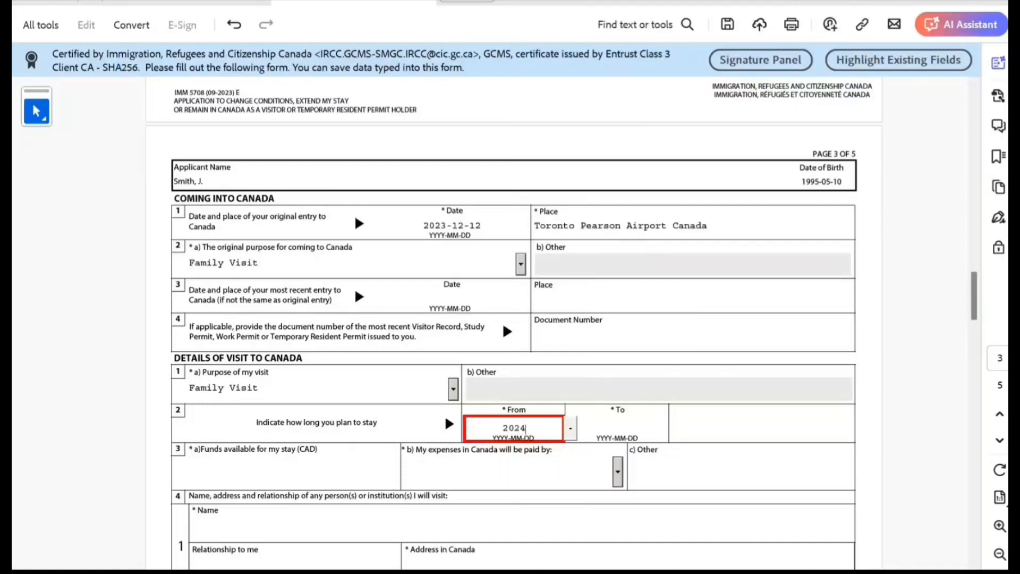
pyautogui.write('-')
pyautogui.write('06-10')
pyautogui.press('Tab')
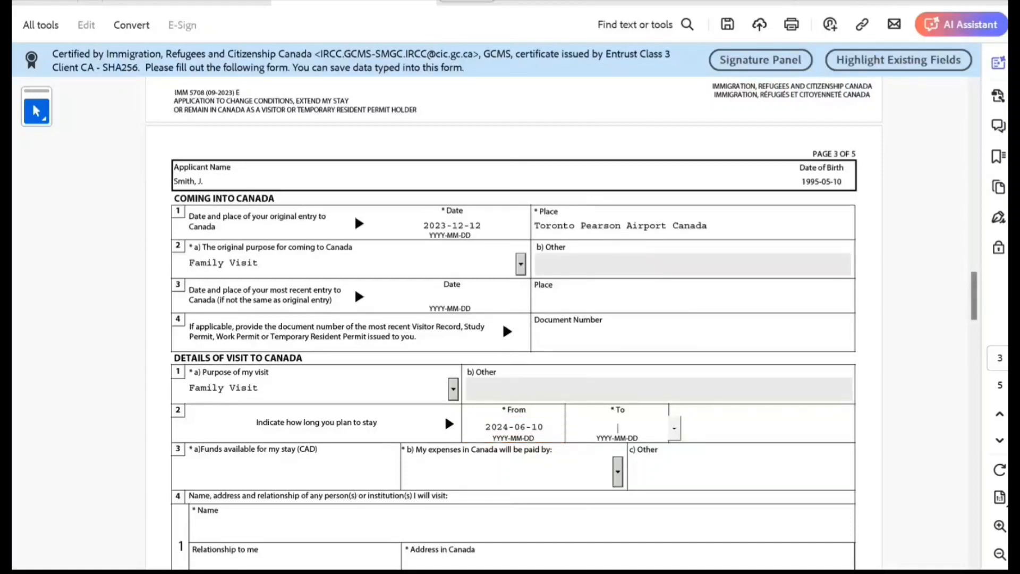
pyautogui.write('2024-08-15')
# Enter 60000 as available funds and choose Other as who pays expenses
pyautogui.scroll(-1, 513, 319)
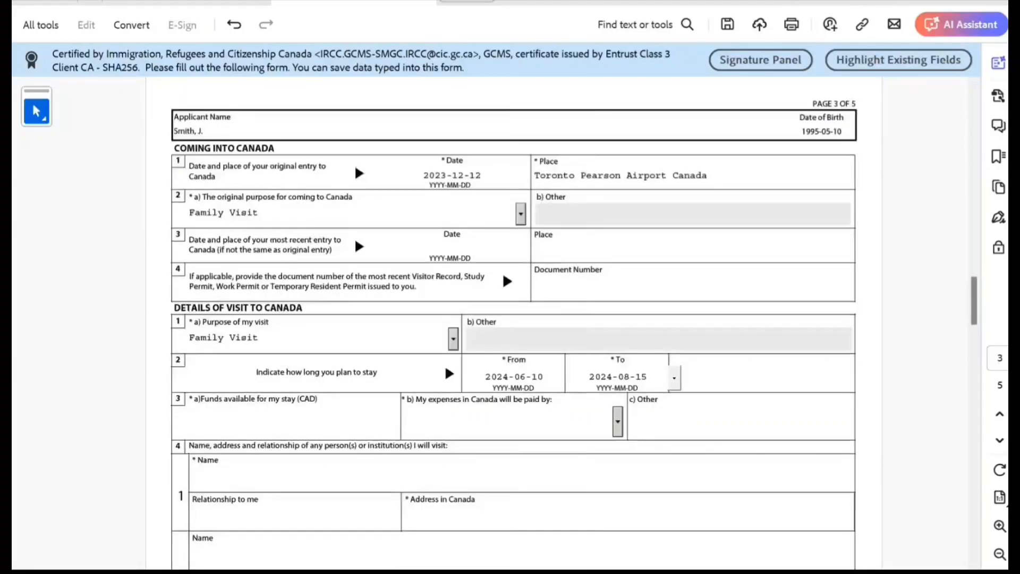
pyautogui.click(294, 420)
pyautogui.write('6')
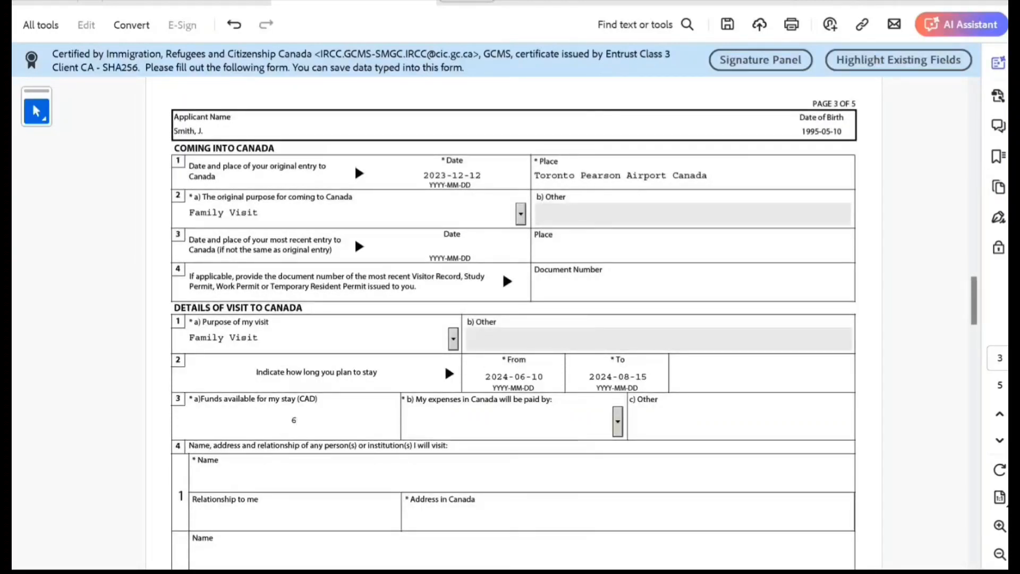
pyautogui.write('0000')
pyautogui.click(617, 421)
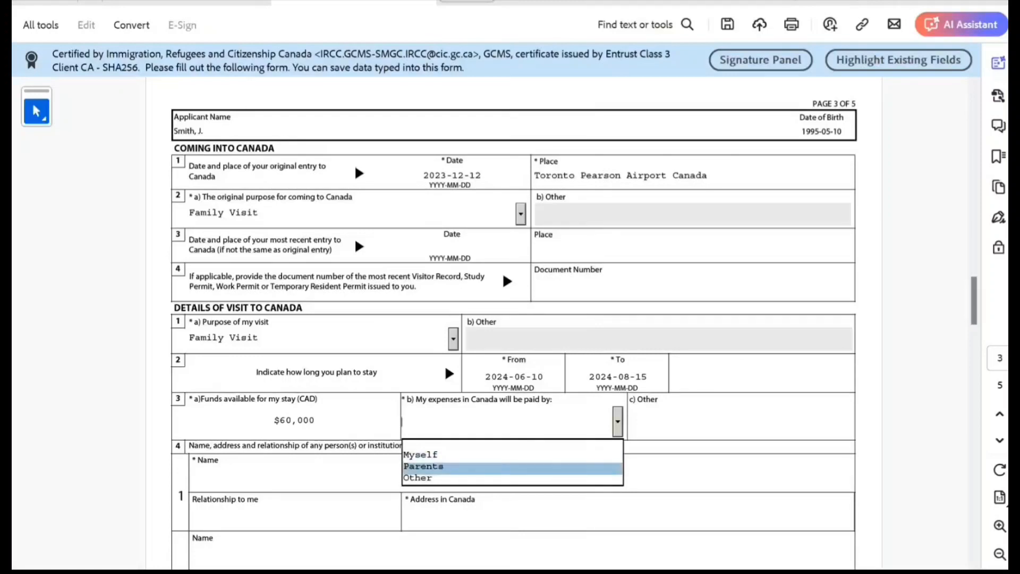
pyautogui.press('Down')
pyautogui.press('Return')
pyautogui.press('Tab')
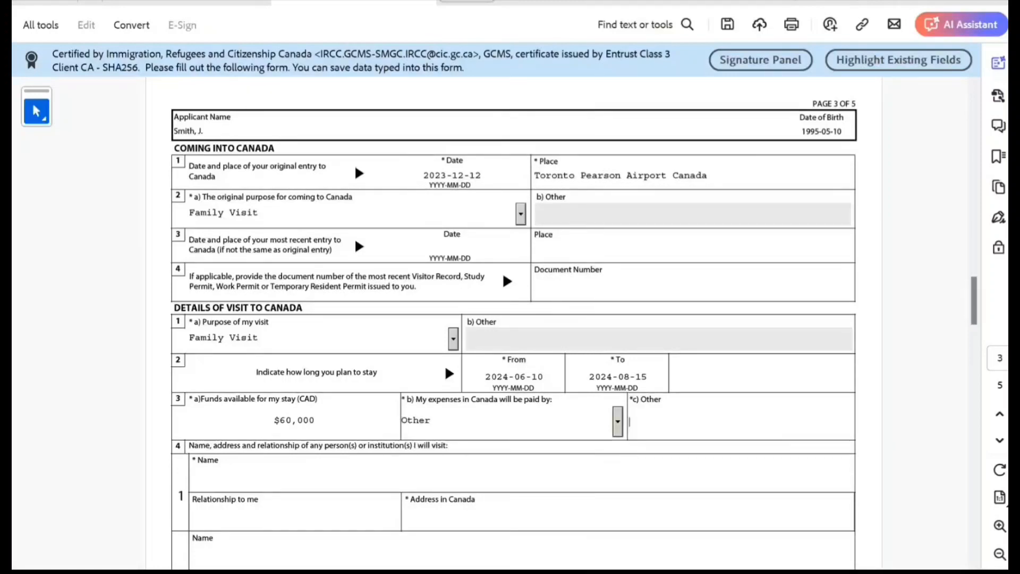
# Type 'Brother and other relatived' as the Other payer explanation
pyautogui.write('Bo')
pyautogui.press('BackSpace')
pyautogui.write('roth')
pyautogui.press('BackSpace')
pyautogui.write('her A')
pyautogui.press('BackSpace')
pyautogui.write('and')
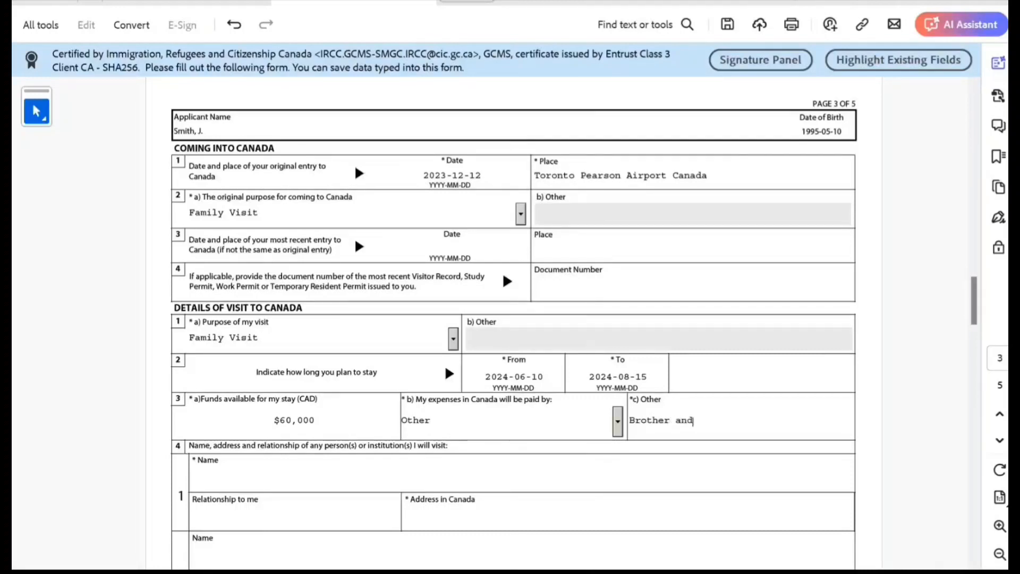
pyautogui.write(' other relatived')
pyautogui.scroll(-5, 513, 319)
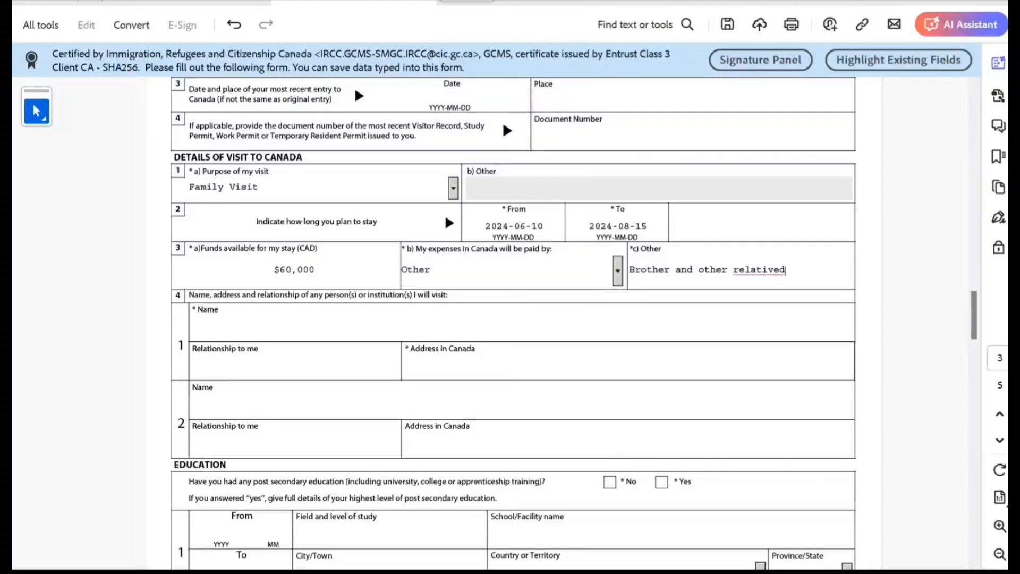
# Enter the visited person's name and address in Canada, with relationship Sibling
pyautogui.click(193, 327)
pyautogui.write('Peter Smith')
pyautogui.click(407, 365)
pyautogui.write('lhj j hjh j jh hj')
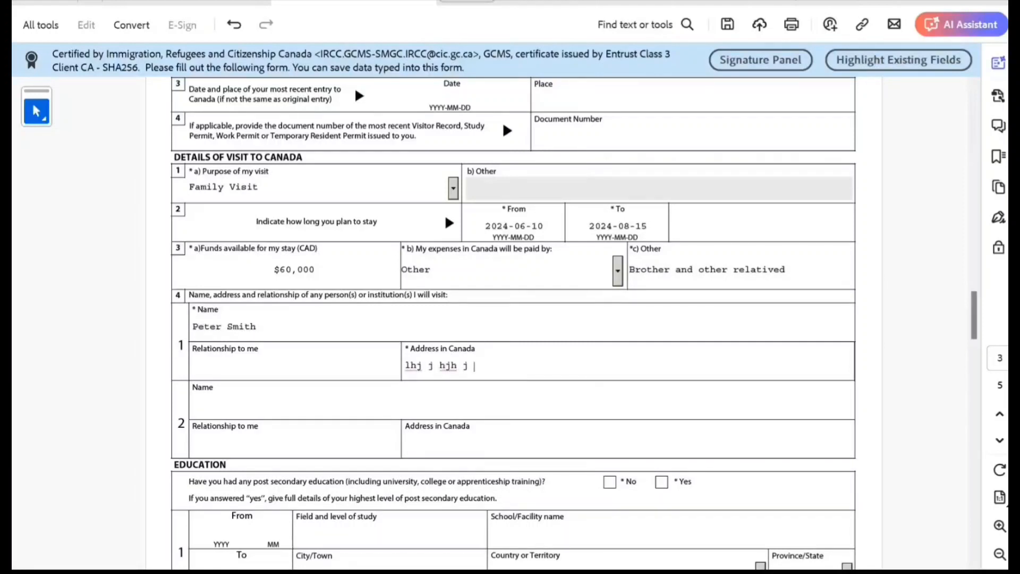
pyautogui.hotkey('shift', 'Tab')
pyautogui.write('Sibling')
# Answer No to the post-secondary education question
pyautogui.scroll(-4, 513, 318)
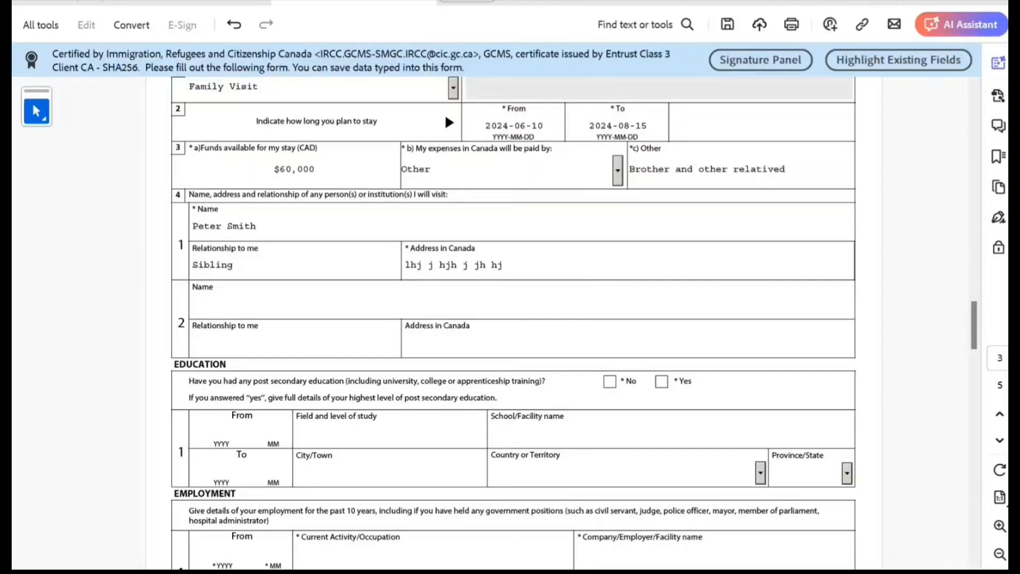
pyautogui.click(661, 381)
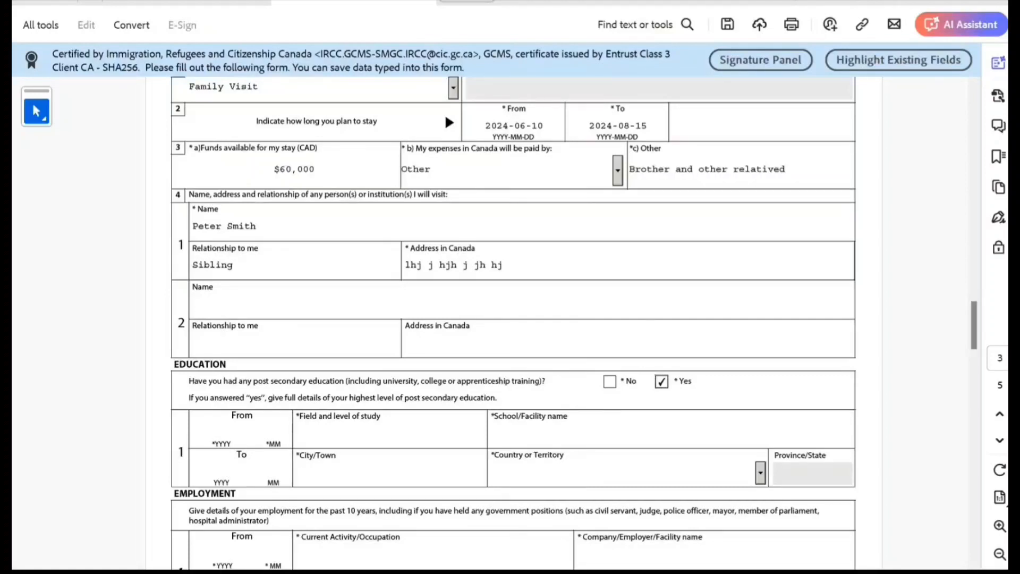
pyautogui.click(610, 381)
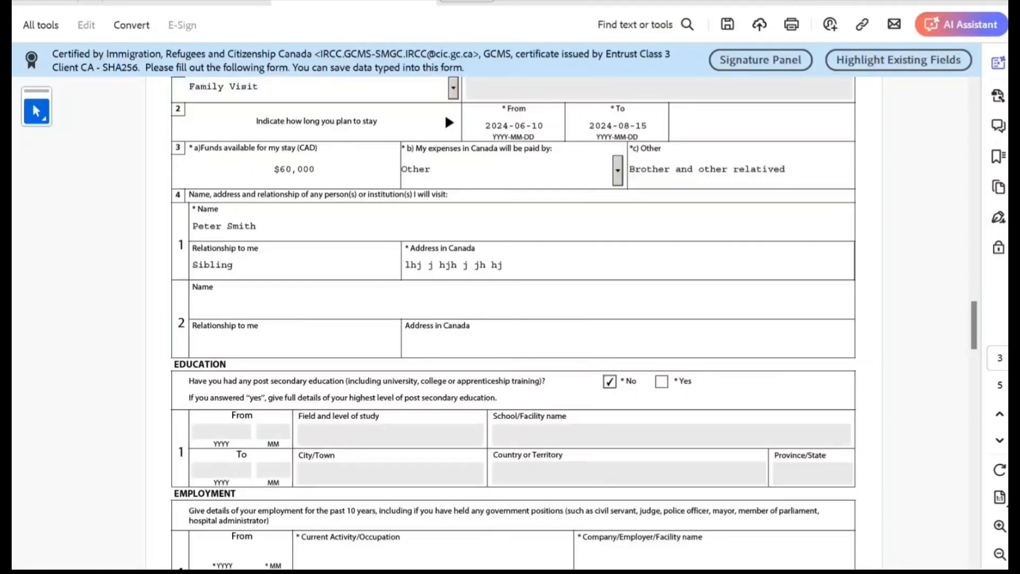
pyautogui.scroll(-3, 513, 319)
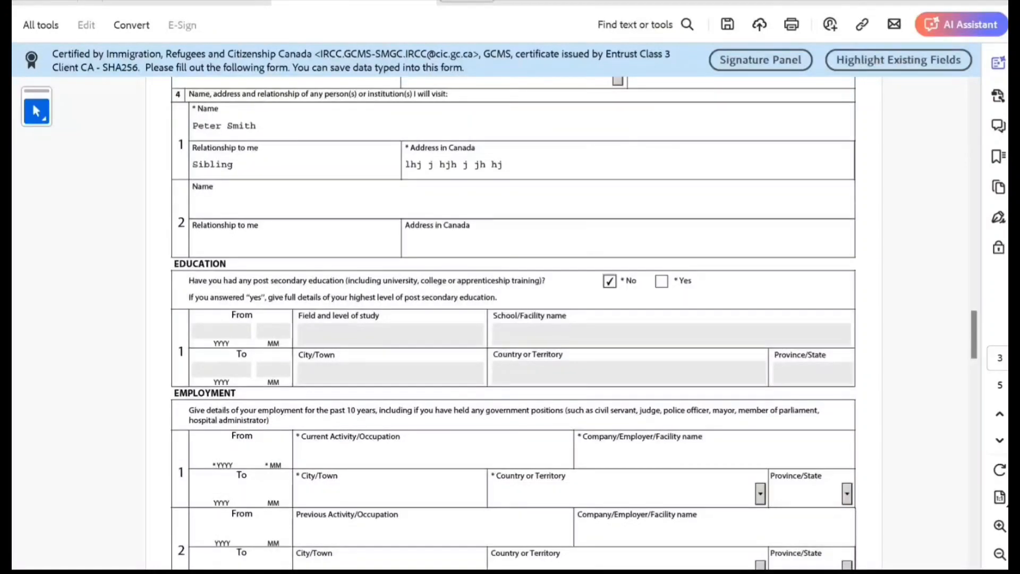
pyautogui.scroll(-3, 513, 319)
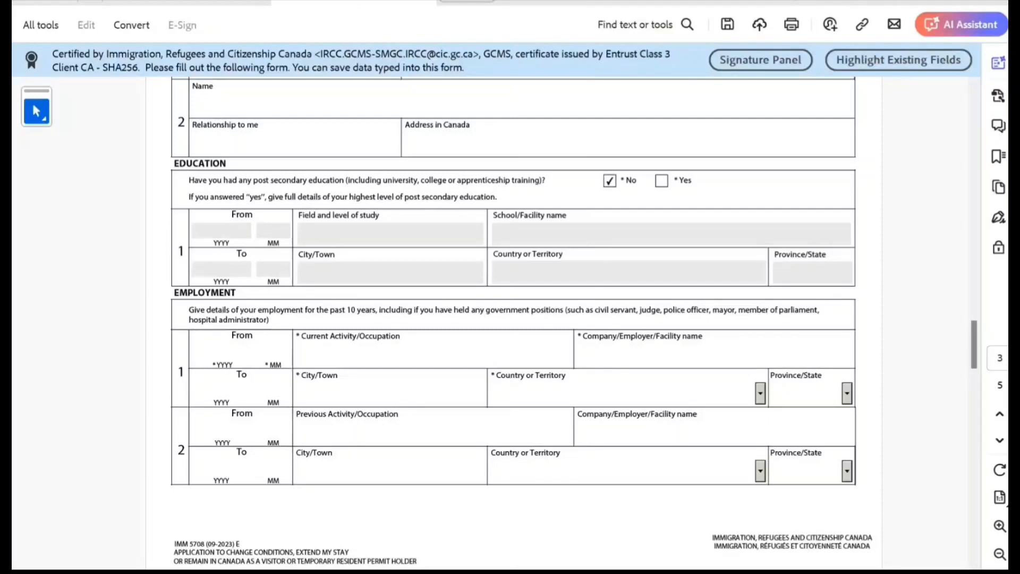
# Fill employment row 1 with 2023-12 to 2024-05, Not working, employer NA, city Toromto
pyautogui.write('2023')
pyautogui.write('12')
pyautogui.press('Tab')
pyautogui.write('20240')
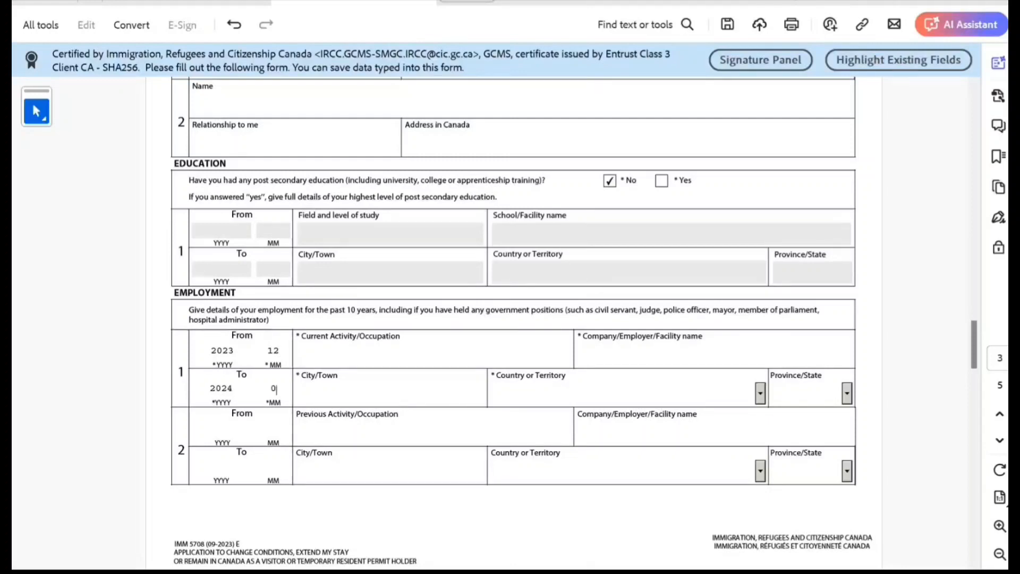
pyautogui.write('5')
pyautogui.write('Not ')
pyautogui.write('working')
pyautogui.click(579, 353)
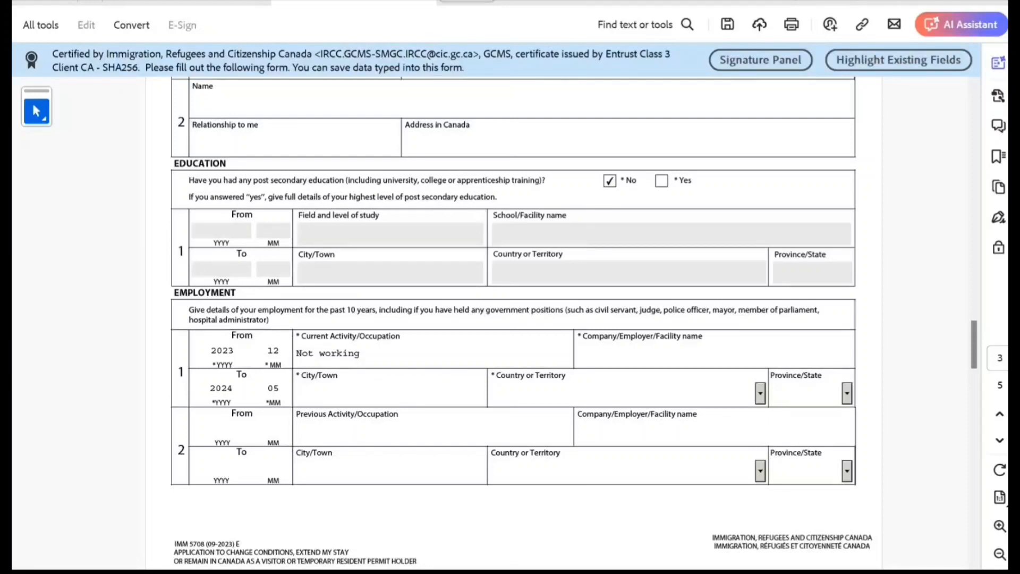
pyautogui.write('NA')
pyautogui.click(297, 393)
pyautogui.write('Toromto')
# Set the employment row's country to Canada and province to ON
pyautogui.click(491, 393)
pyautogui.write('Oman')
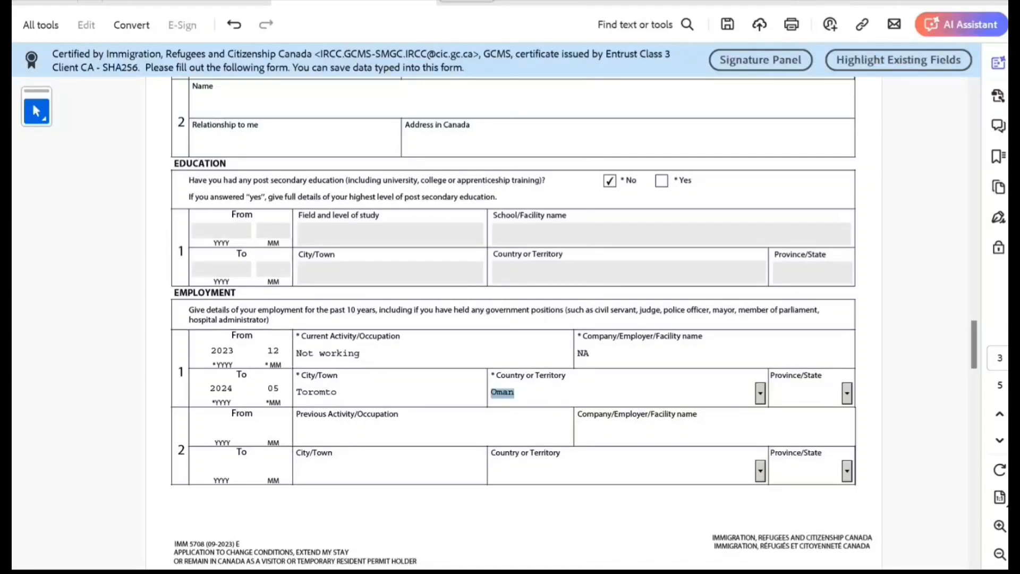
pyautogui.hotkey('alt', 'Down')
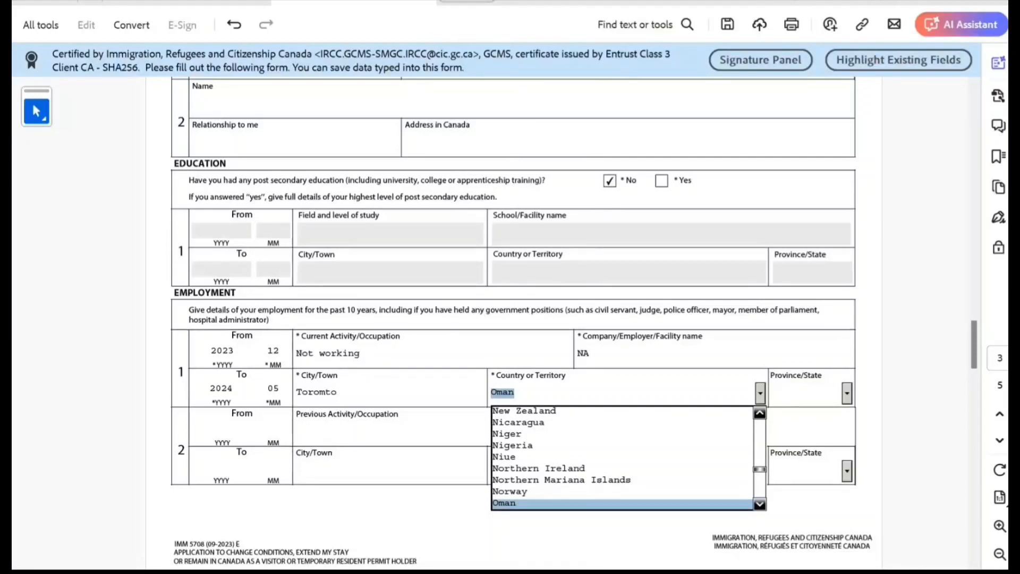
pyautogui.press('c')
pyautogui.press('Down')
pyautogui.press('Down')
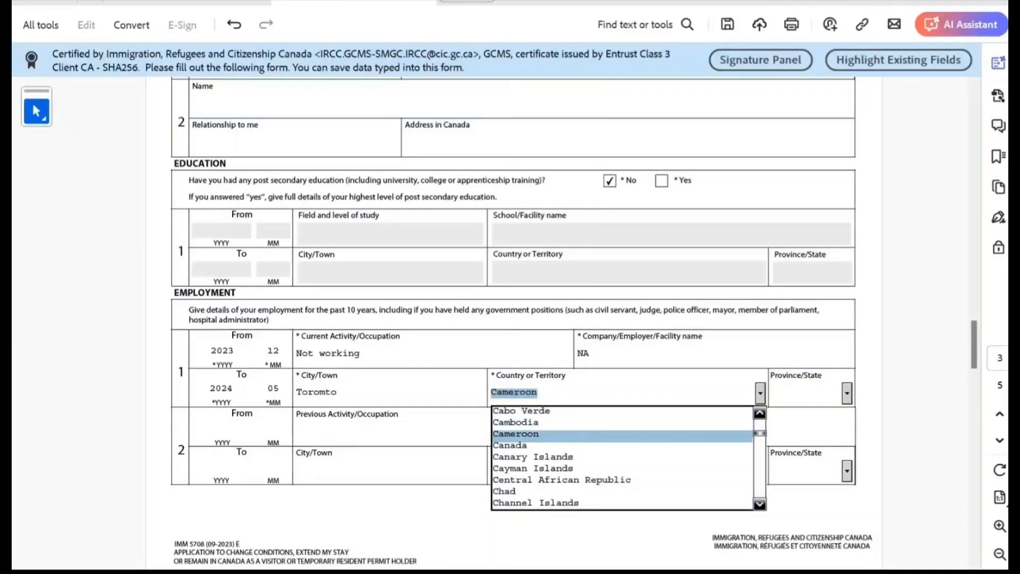
pyautogui.press('Down')
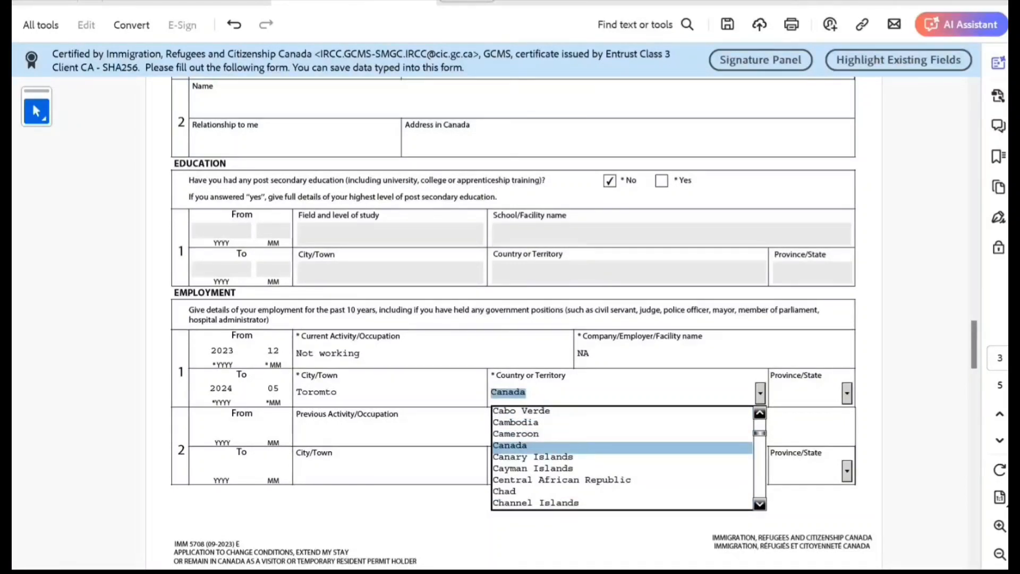
pyautogui.click(847, 393)
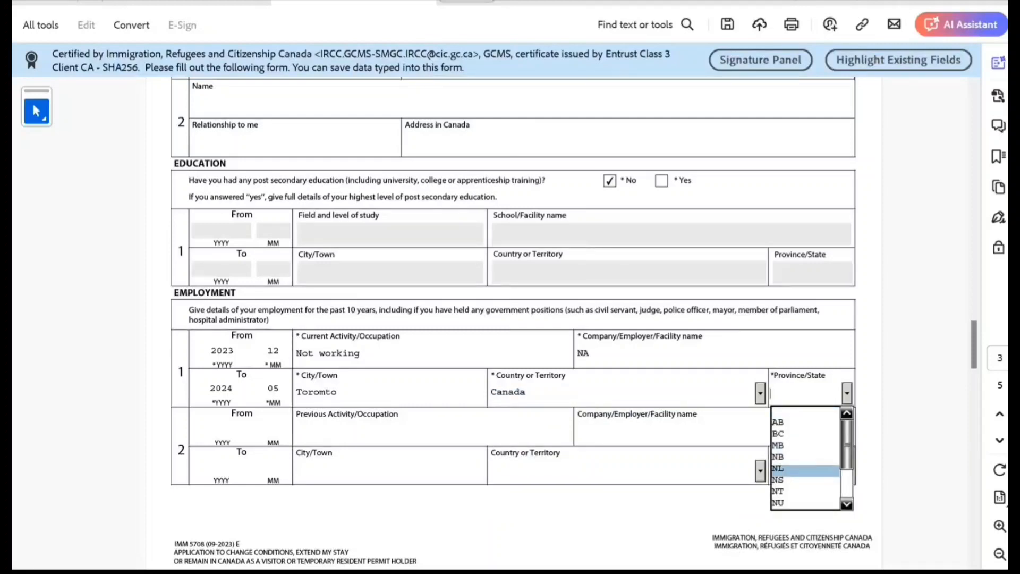
pyautogui.scroll(-2, 513, 294)
pyautogui.press('Down')
pyautogui.press('Down')
pyautogui.press('Down')
pyautogui.scroll(-3, 805, 383)
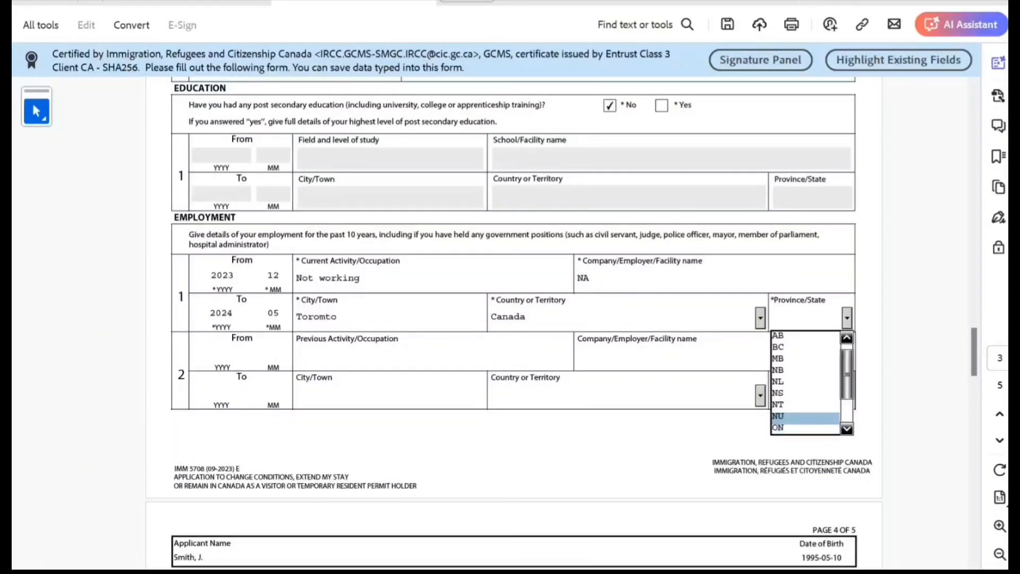
pyautogui.press('Down')
pyautogui.press('Down')
pyautogui.press('Up')
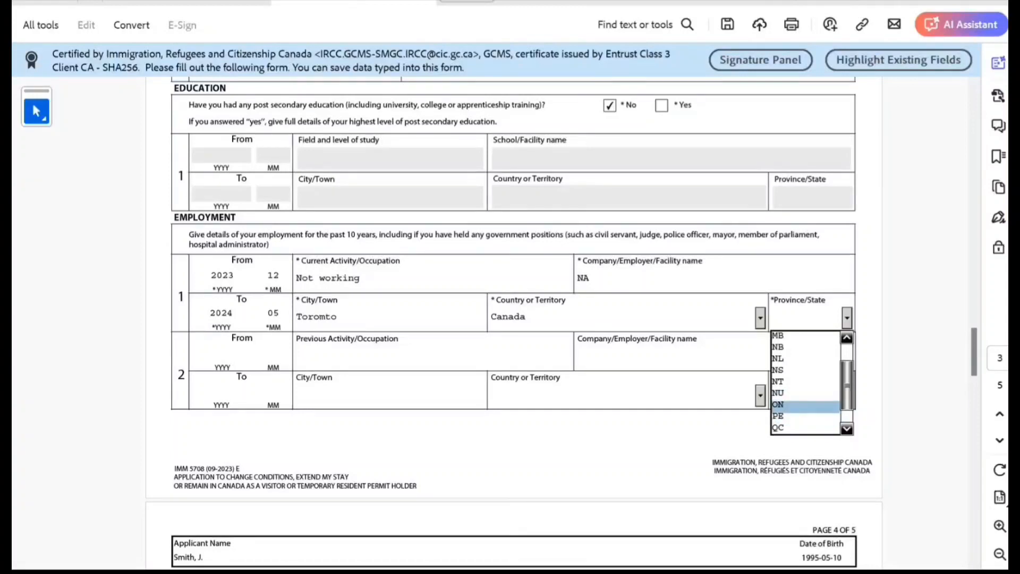
pyautogui.press('Return')
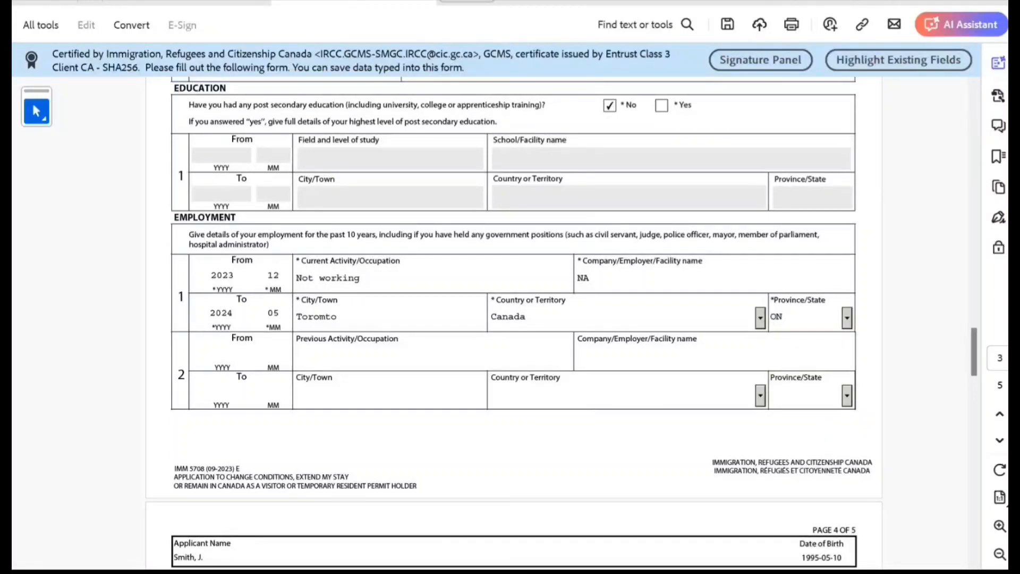
pyautogui.scroll(-1, 522, 250)
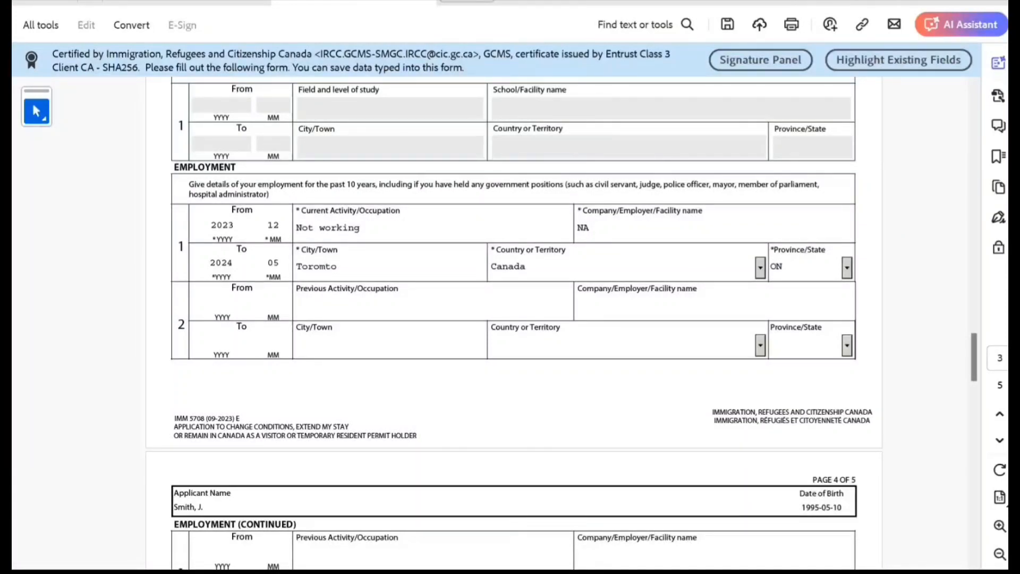
pyautogui.scroll(-2, 521, 319)
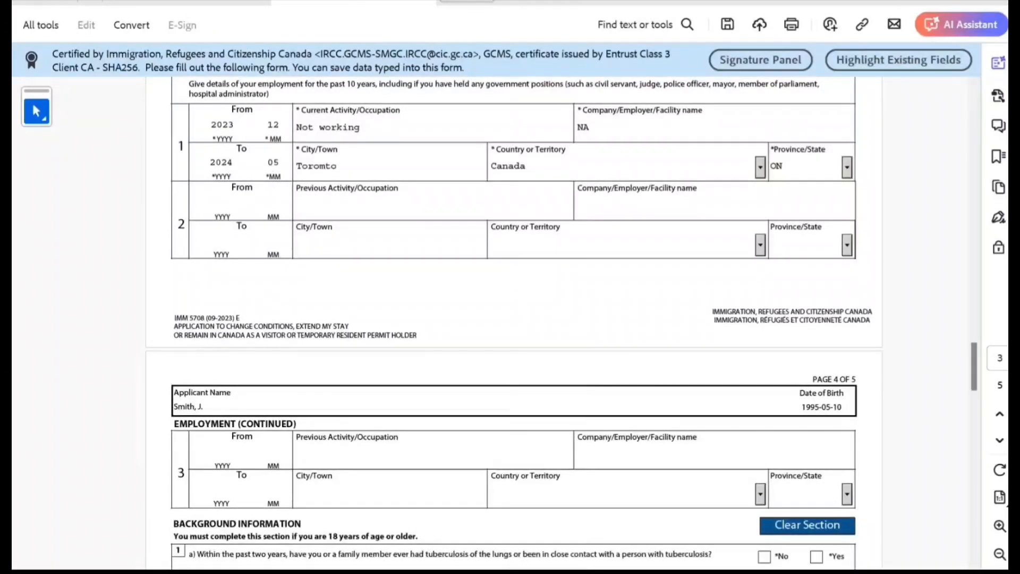
pyautogui.scroll(1, 521, 319)
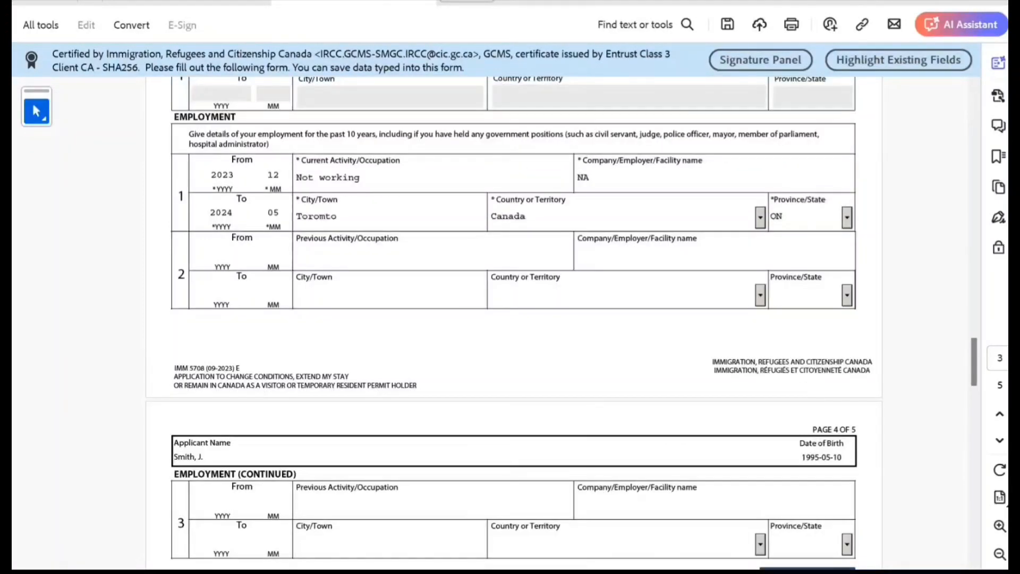
pyautogui.click(360, 178)
pyautogui.write('( ON le')
pyautogui.press('BackSpace')
pyautogui.press('BackSpace')
pyautogui.press('BackSpace')
pyautogui.press('BackSpace')
pyautogui.press('BackSpace')
pyautogui.press('BackSpace')
pyautogui.press('BackSpace')
pyautogui.press('BackSpace')
pyautogui.press('BackSpace')
pyautogui.scroll(-3, 562, 323)
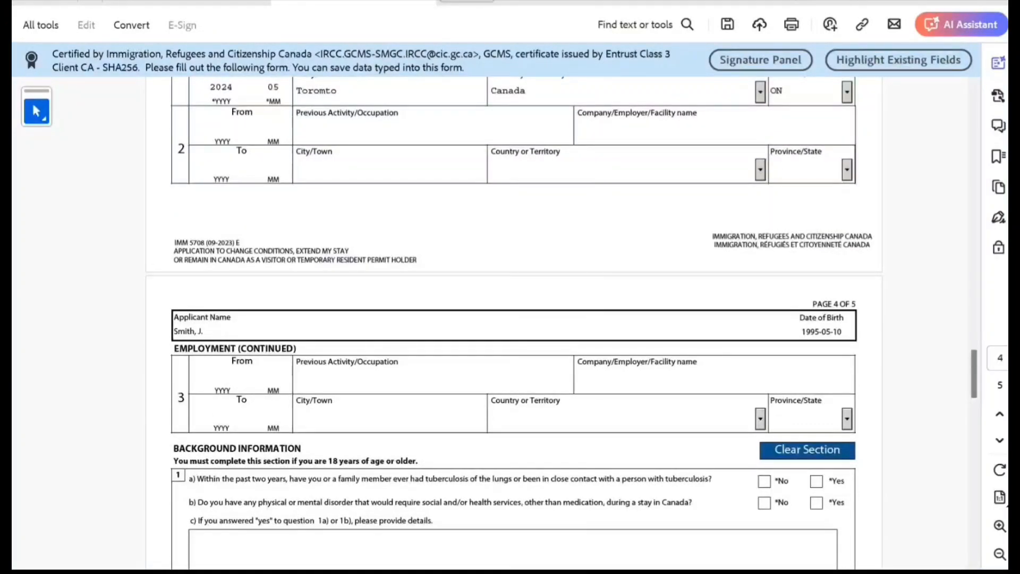
pyautogui.scroll(-2, 562, 323)
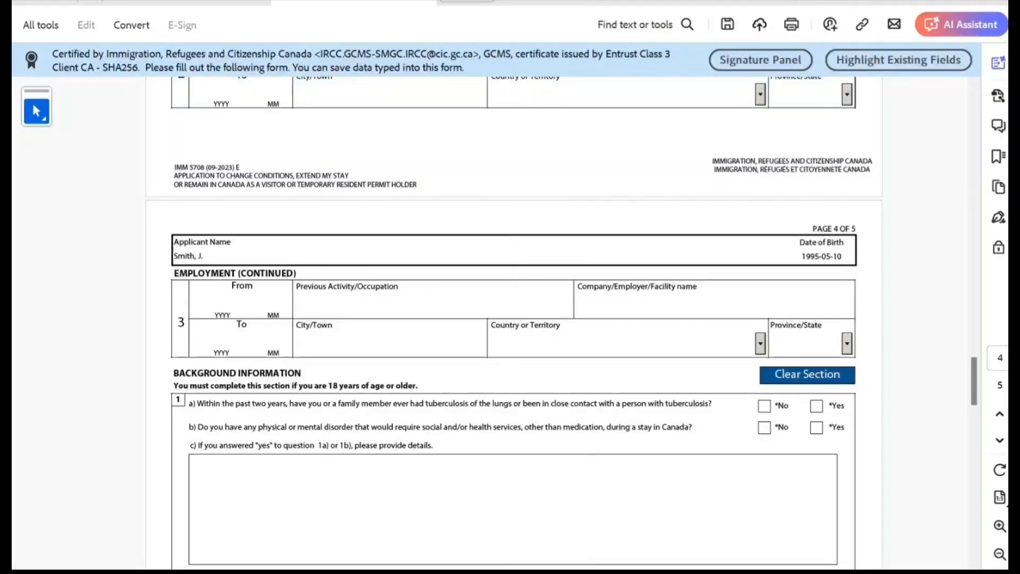
pyautogui.scroll(-3, 514, 318)
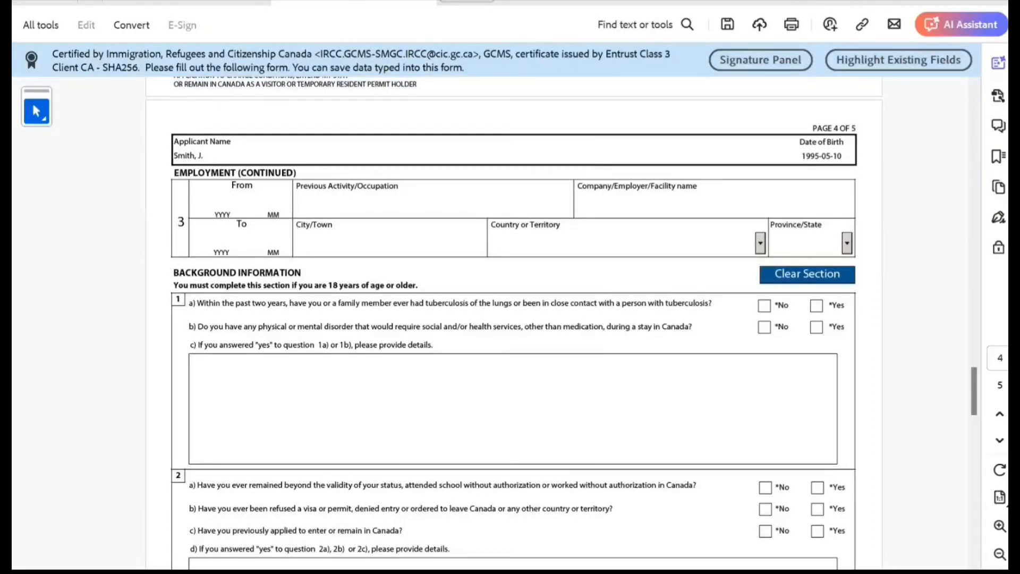
# Answer No to questions 1a, 1b, 2a and 2b, Yes to 2c, and enter details in 2d
pyautogui.click(764, 305)
pyautogui.click(764, 326)
pyautogui.scroll(-3, 514, 323)
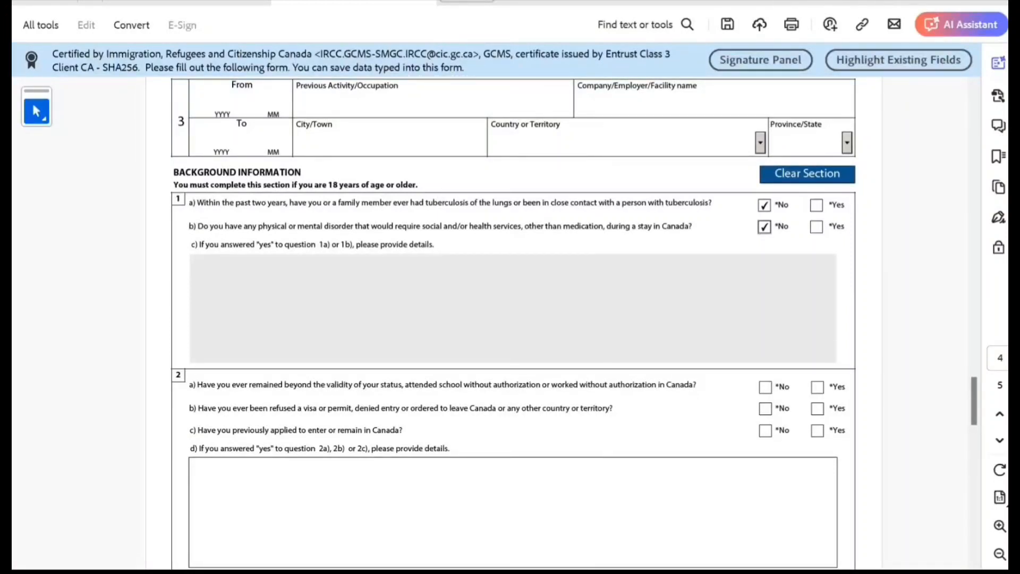
pyautogui.click(764, 387)
pyautogui.click(765, 409)
pyautogui.click(817, 431)
pyautogui.click(192, 465)
pyautogui.write('kj')
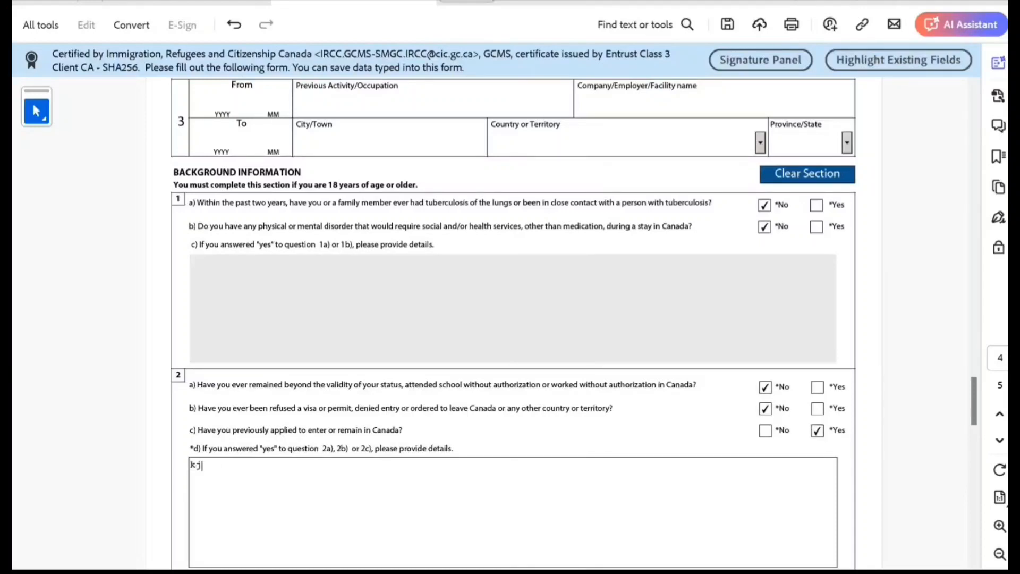
pyautogui.write('kj kj kj kj kj j n m')
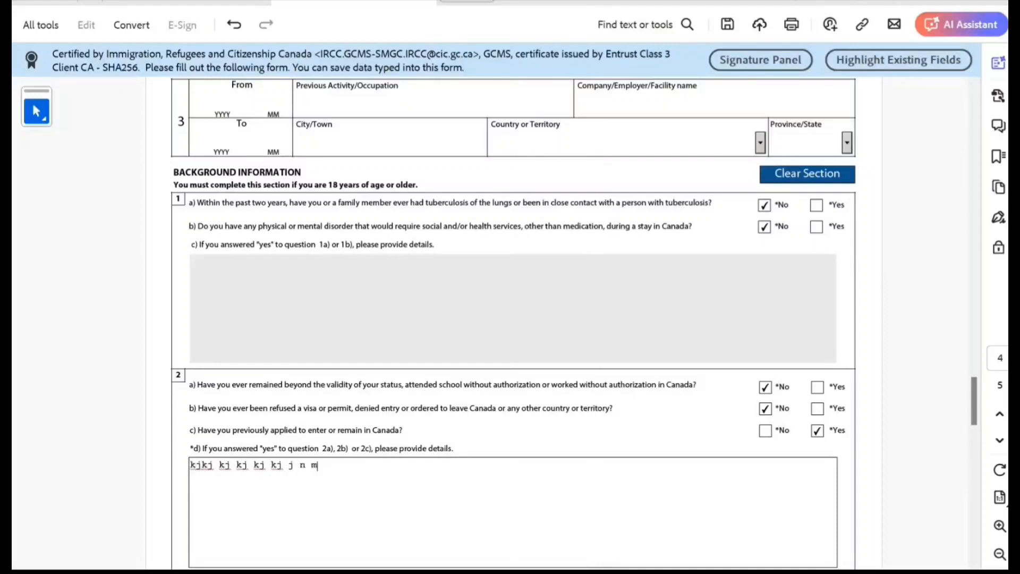
pyautogui.write('  nm nm mn  nm')
# Answer No to criminal offence question 3a and military service question 4a
pyautogui.scroll(-3, 512, 319)
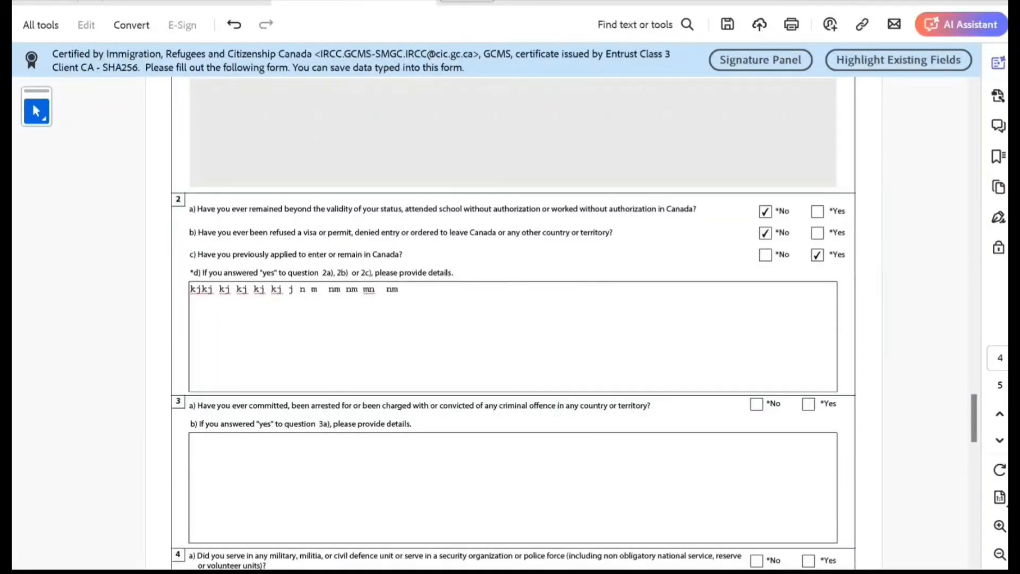
pyautogui.click(756, 404)
pyautogui.scroll(-3, 513, 319)
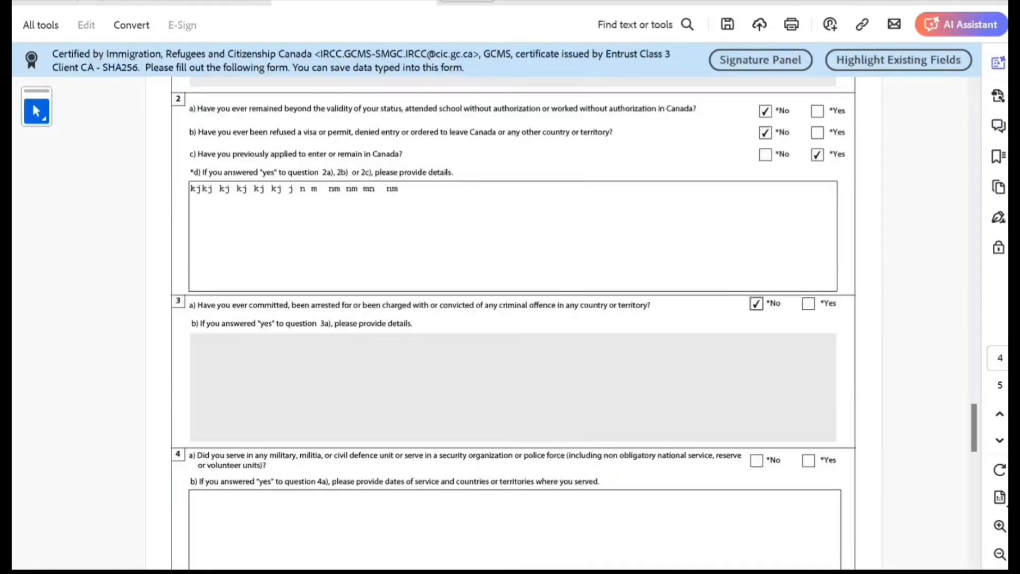
pyautogui.click(404, 482)
pyautogui.click(756, 460)
pyautogui.scroll(-3, 513, 323)
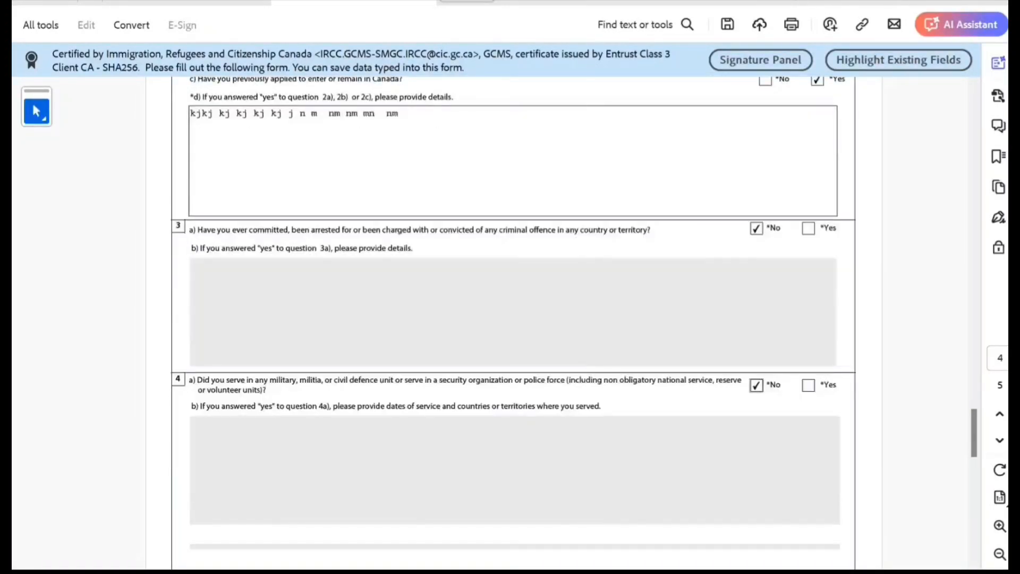
pyautogui.scroll(-2, 513, 323)
pyautogui.scroll(-3, 513, 323)
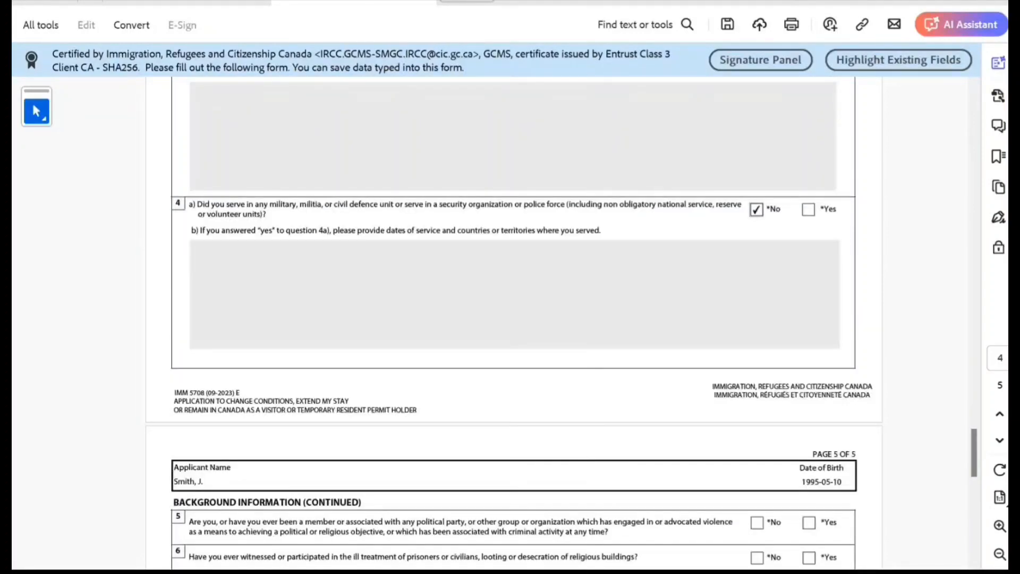
# Answer No to questions 5 and 6 and consent to future contact
pyautogui.scroll(-3, 513, 323)
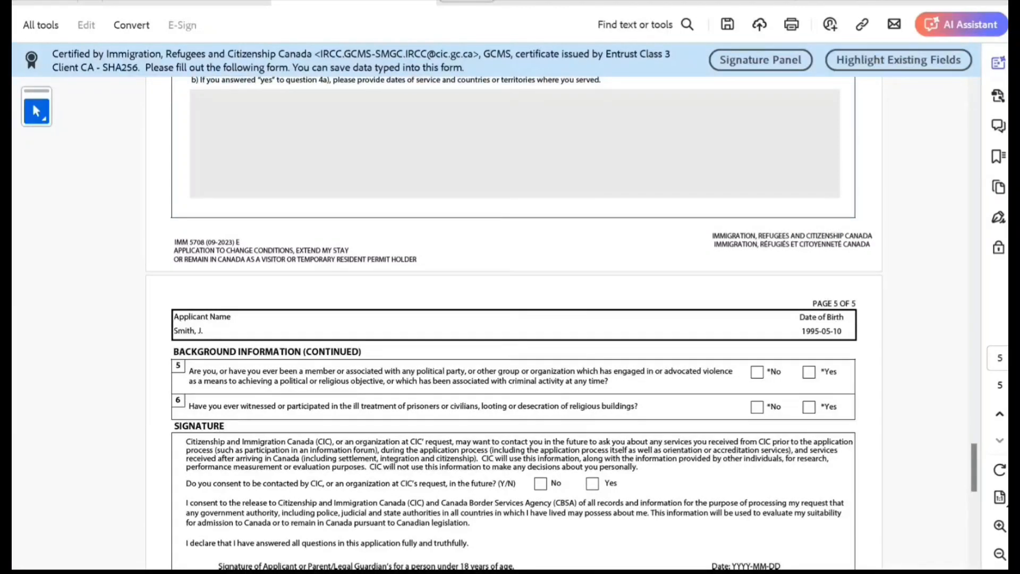
pyautogui.click(757, 372)
pyautogui.click(756, 407)
pyautogui.scroll(-3, 513, 319)
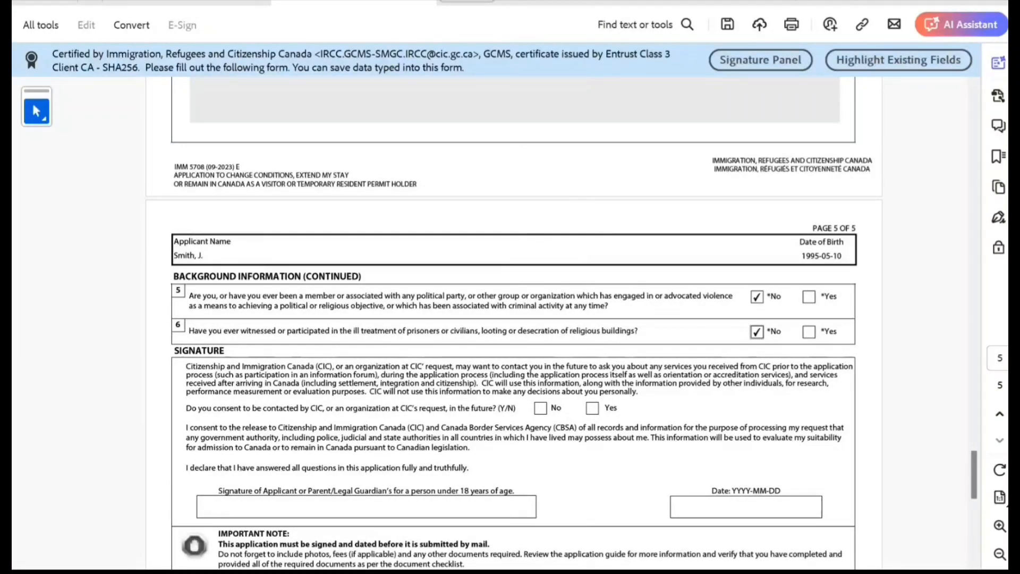
pyautogui.click(592, 408)
# Set the signature date to 2024-05-10 from the calendar
pyautogui.click(745, 507)
pyautogui.click(829, 506)
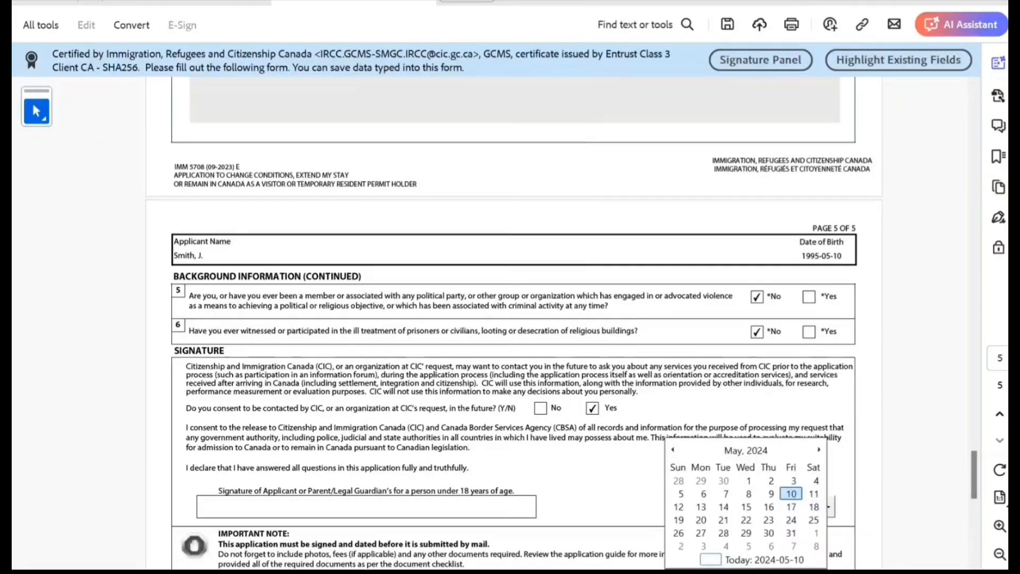
pyautogui.click(791, 494)
pyautogui.scroll(-2, 563, 324)
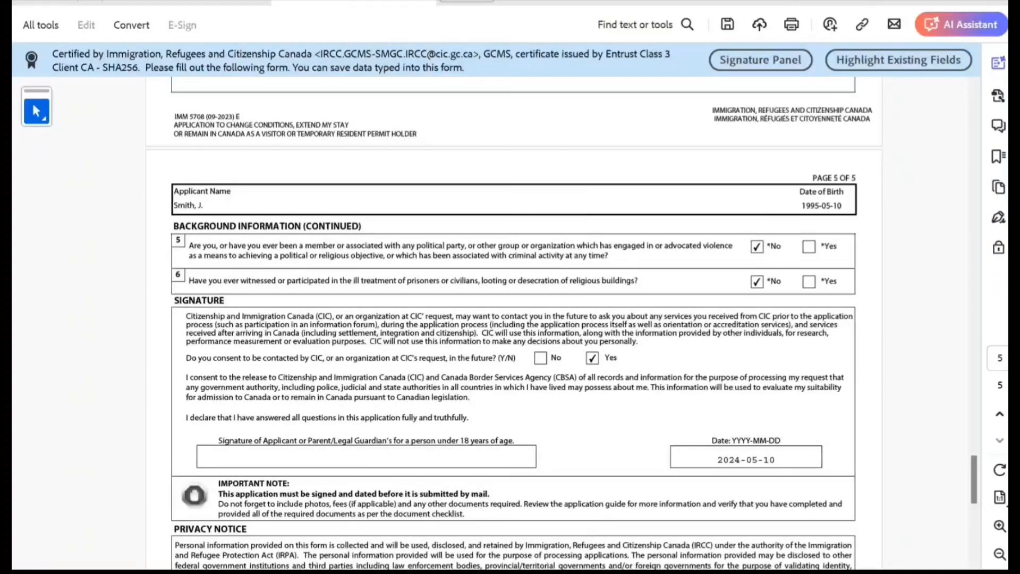
pyautogui.scroll(-10, 513, 323)
# Validate the form and enter the missing mailing-address postal code it flags
pyautogui.click(513, 397)
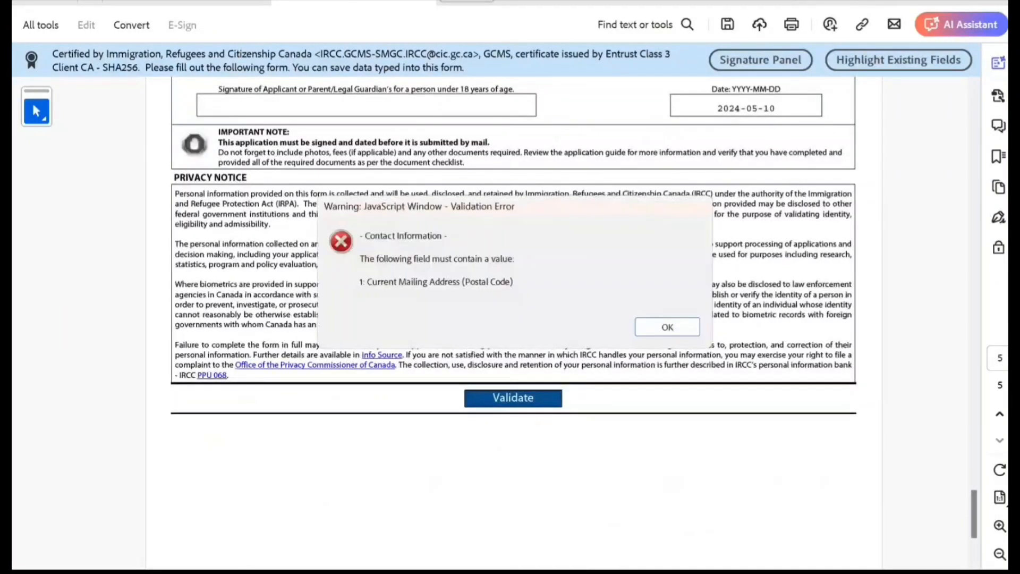
pyautogui.click(661, 327)
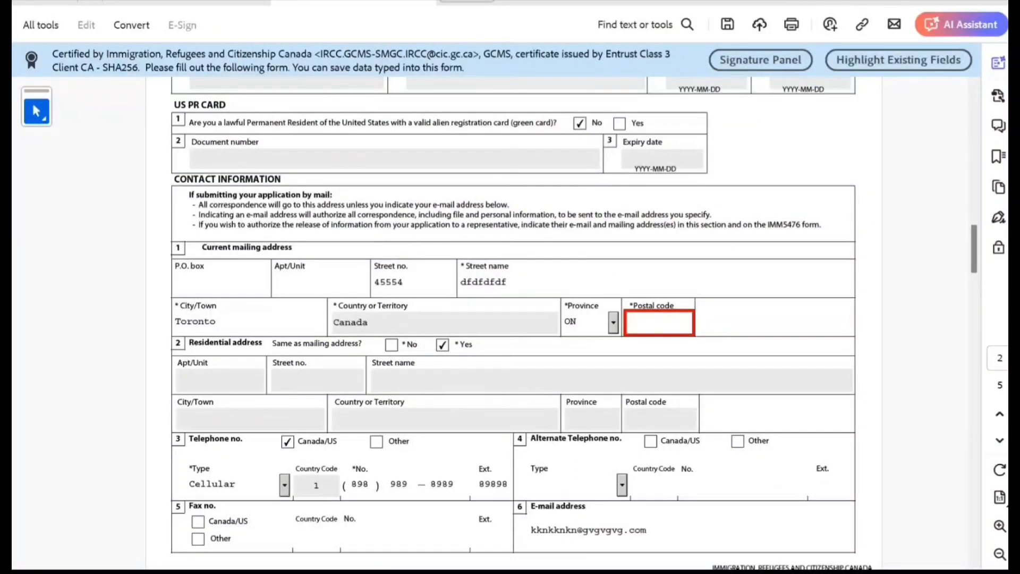
pyautogui.write('P1A5Z2')
pyautogui.scroll(-15, 510, 318)
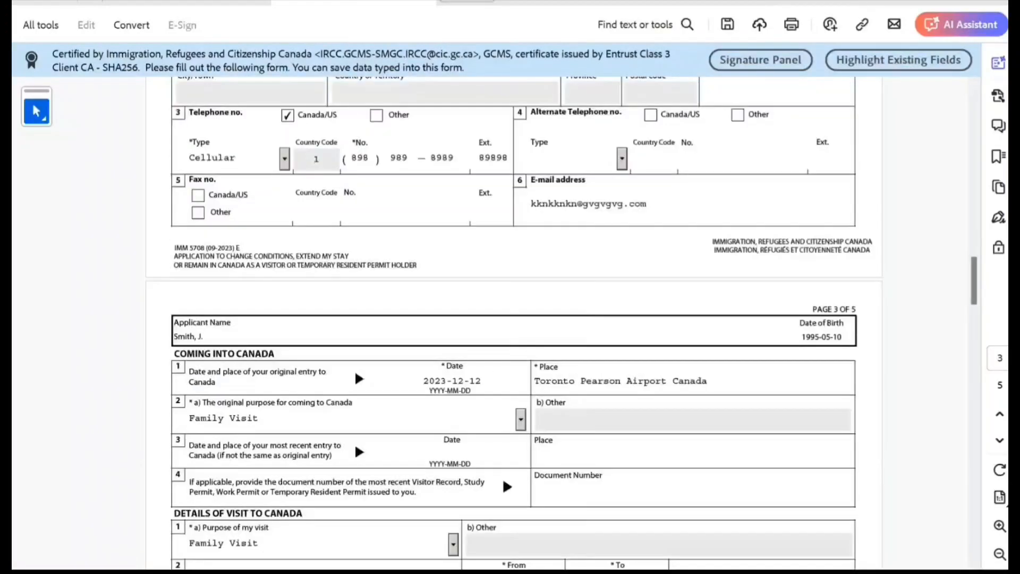
pyautogui.scroll(-13, 510, 319)
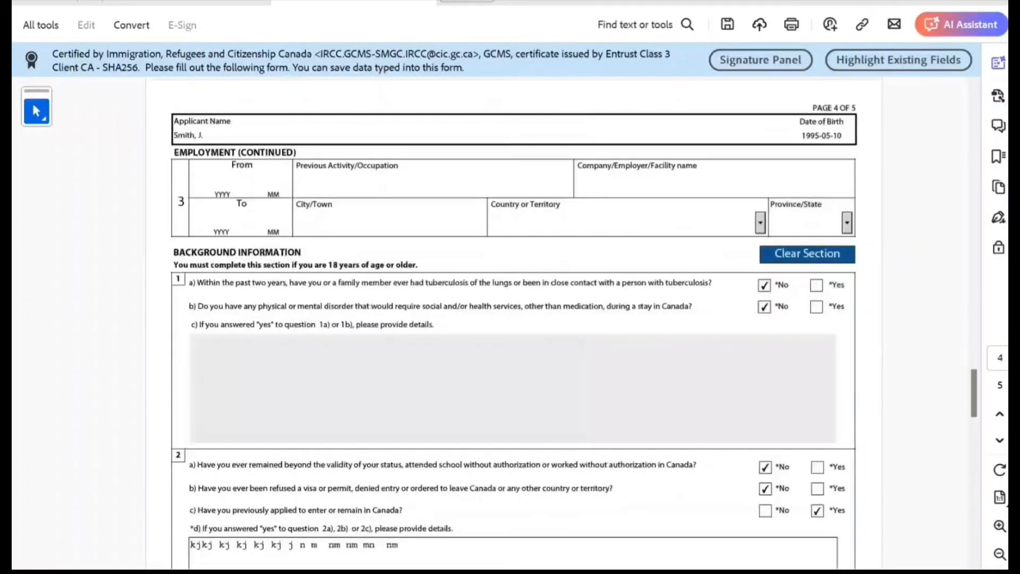
pyautogui.scroll(-10, 509, 319)
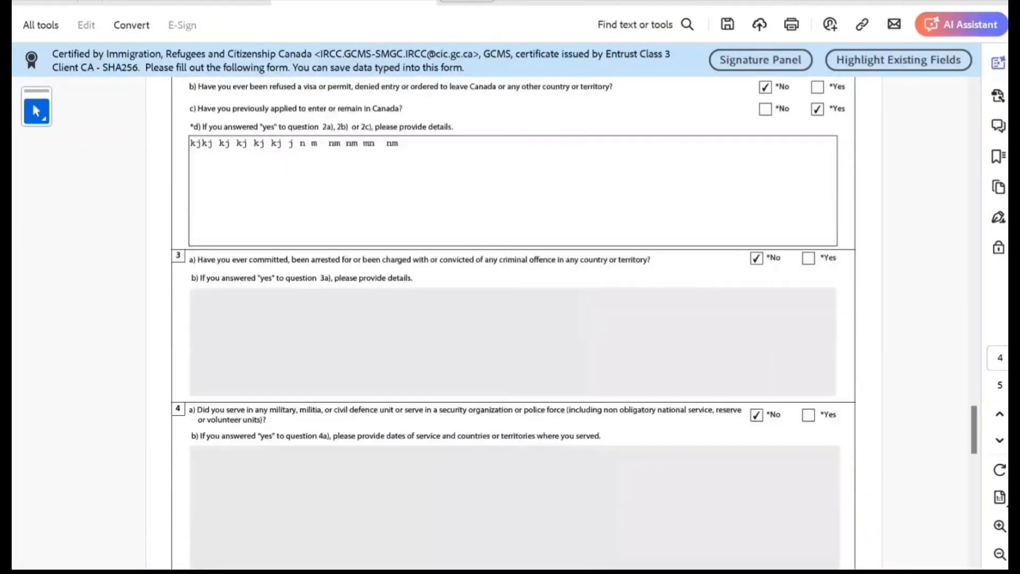
pyautogui.scroll(-8, 510, 319)
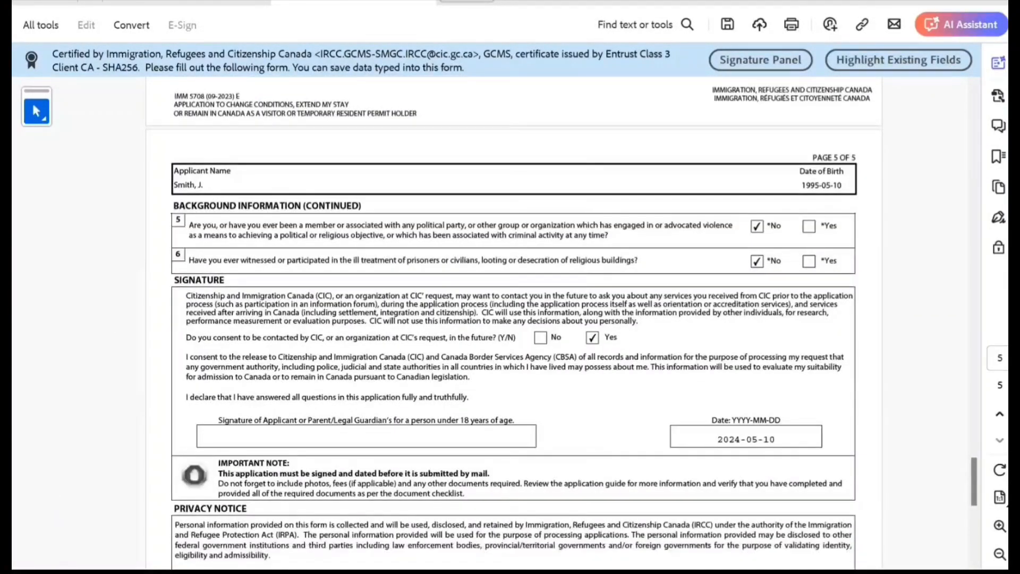
pyautogui.scroll(-8, 519, 284)
# Validate the completed form and accept the result to generate the barcode page 6
pyautogui.click(519, 282)
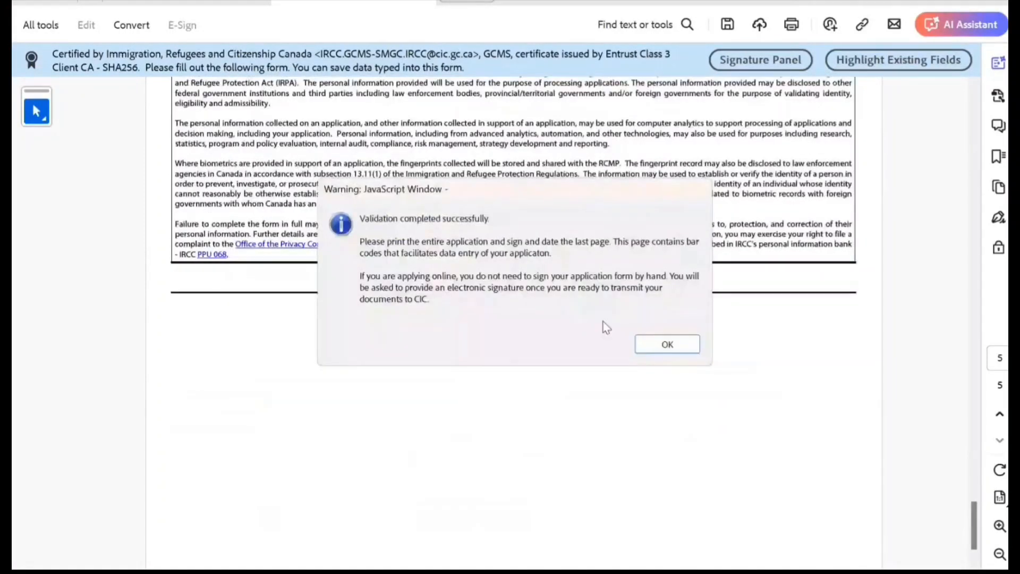
pyautogui.click(678, 343)
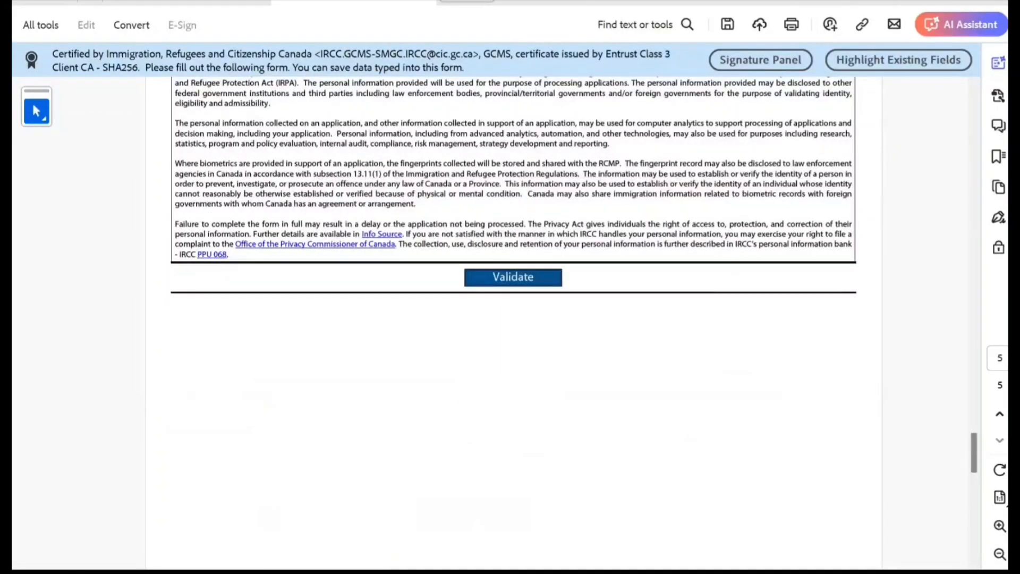
pyautogui.scroll(8, 510, 318)
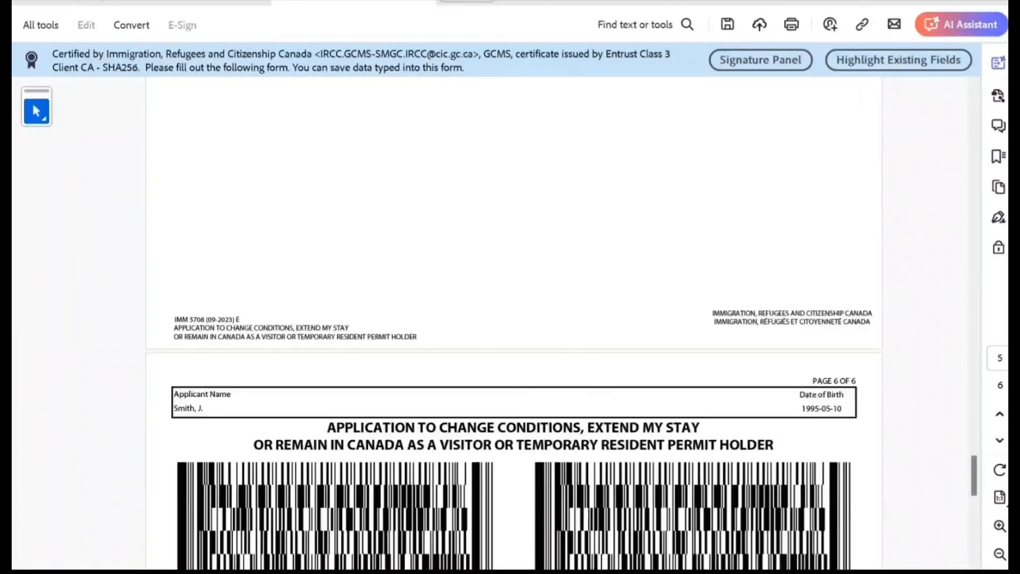
pyautogui.scroll(5, 510, 319)
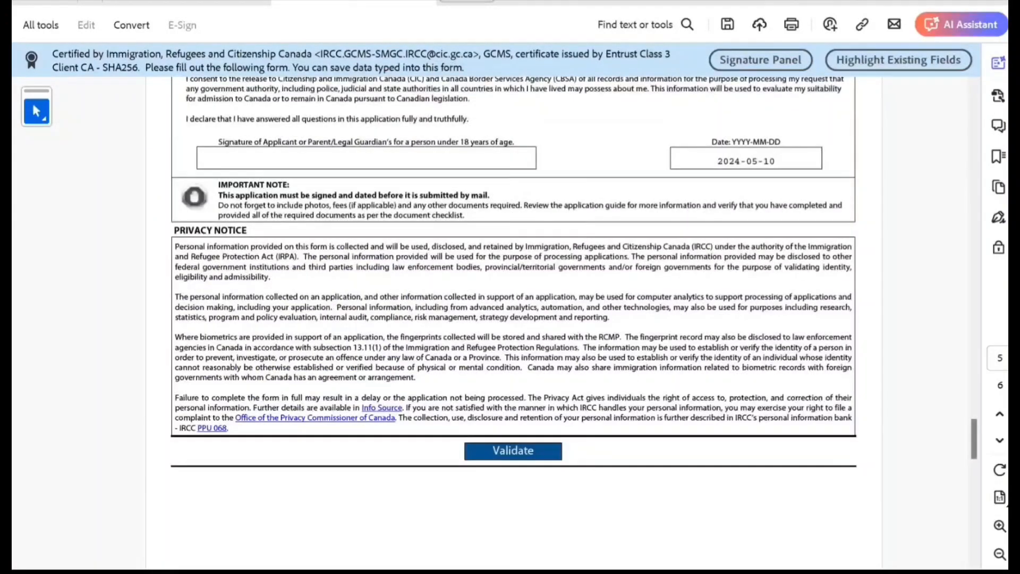
pyautogui.scroll(6, 510, 319)
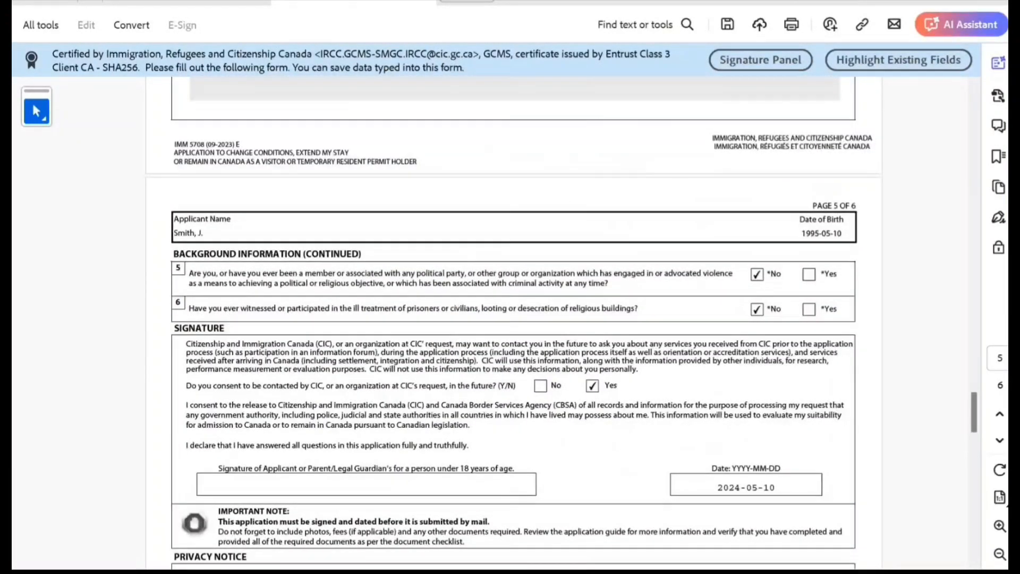